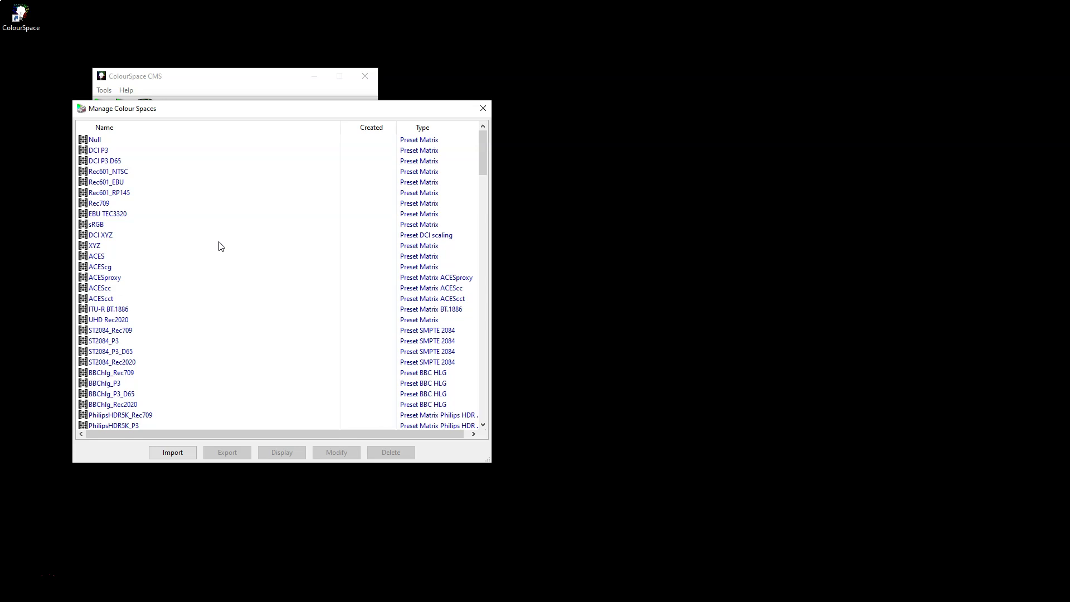
Inspect the PhilipsHDR5K_Rec709 preset's primaries, white point and gamma, and close it without saving.
scroll(215, 253, "down", 6)
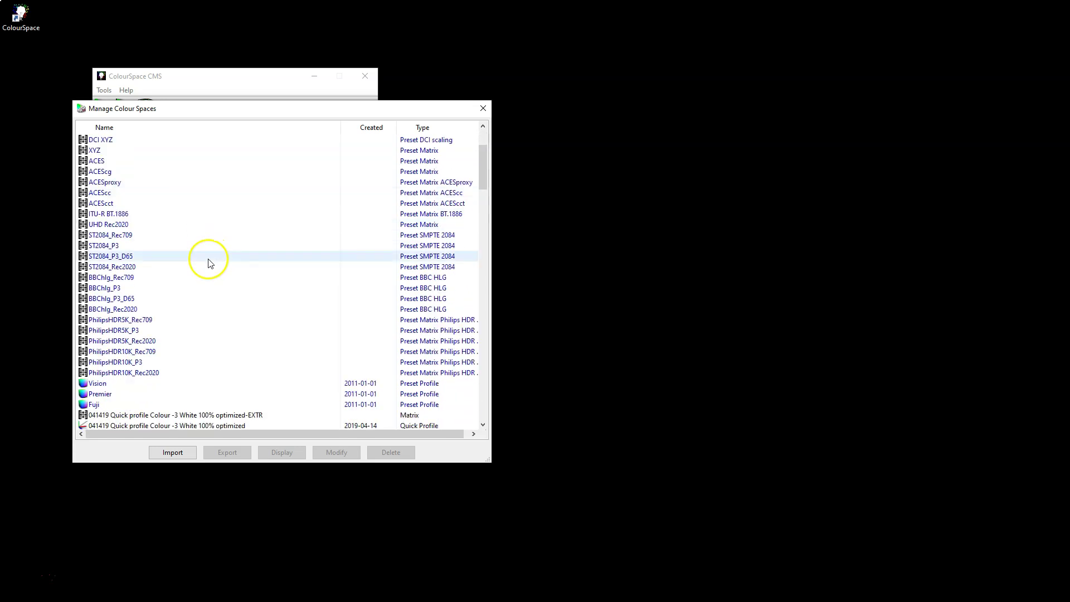
left_click(120, 224)
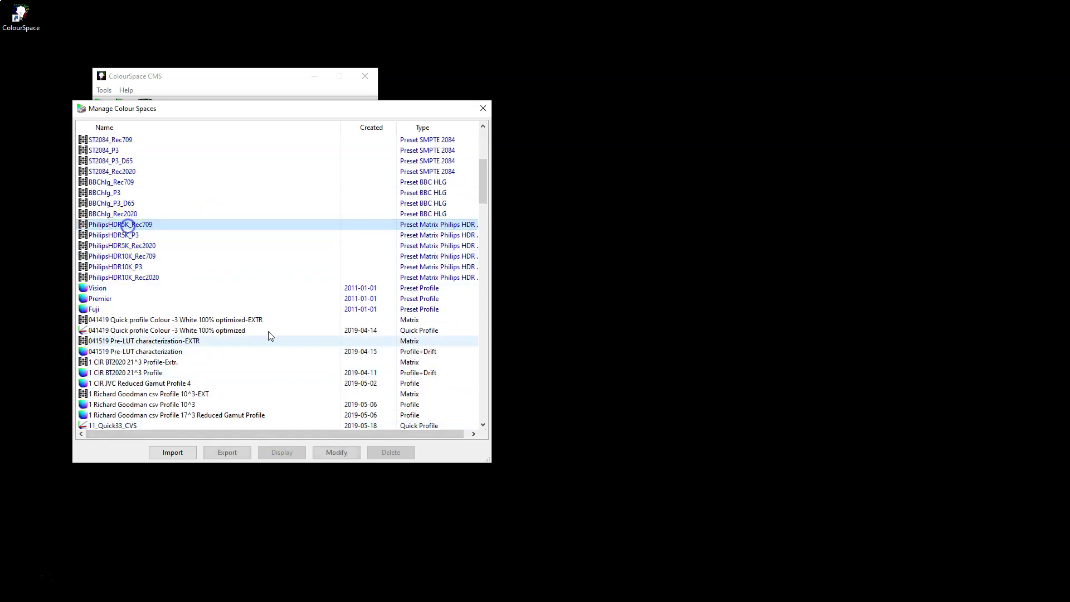
left_click(337, 453)
left_click_drag(263, 134, 239, 140)
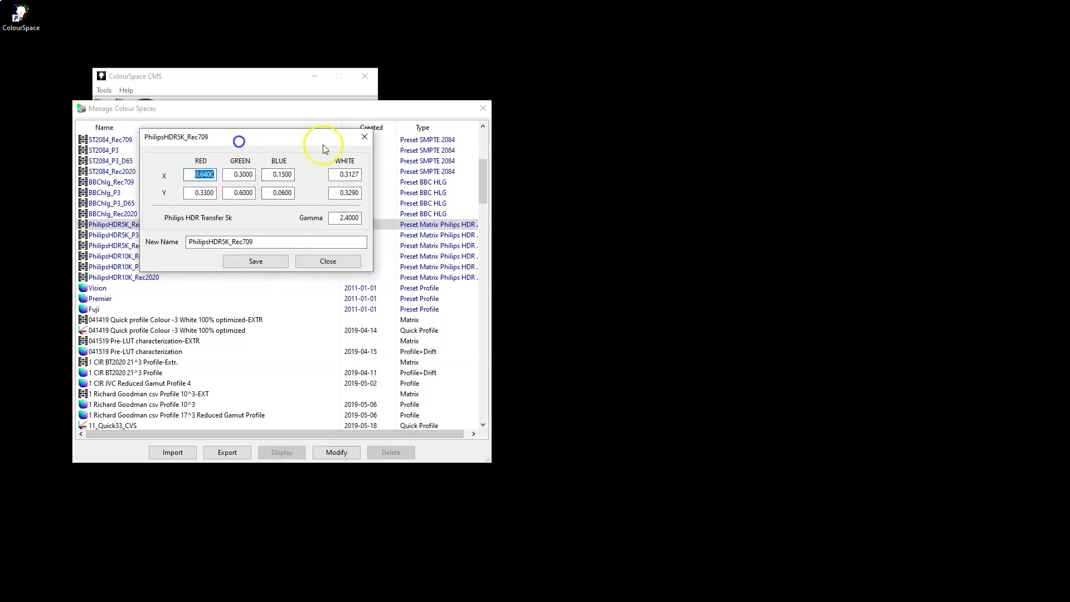
left_click(362, 136)
Delete the Kroma-NONE-21^3-MATRIX colour space from the managed colour spaces.
left_click_drag(483, 167, 481, 265)
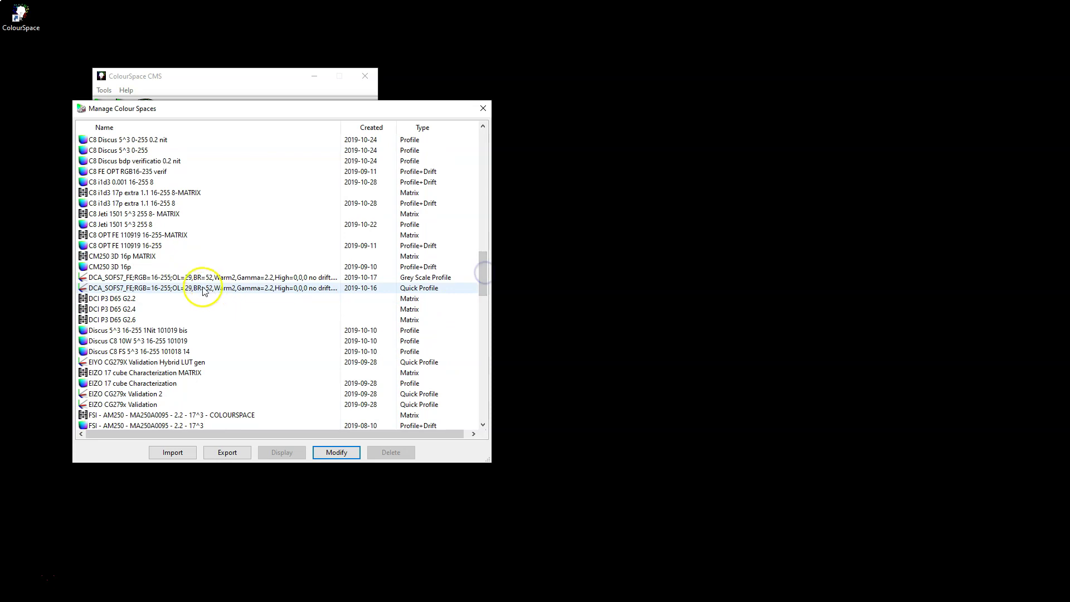
scroll(203, 286, "down", 12)
scroll(201, 288, "down", 4)
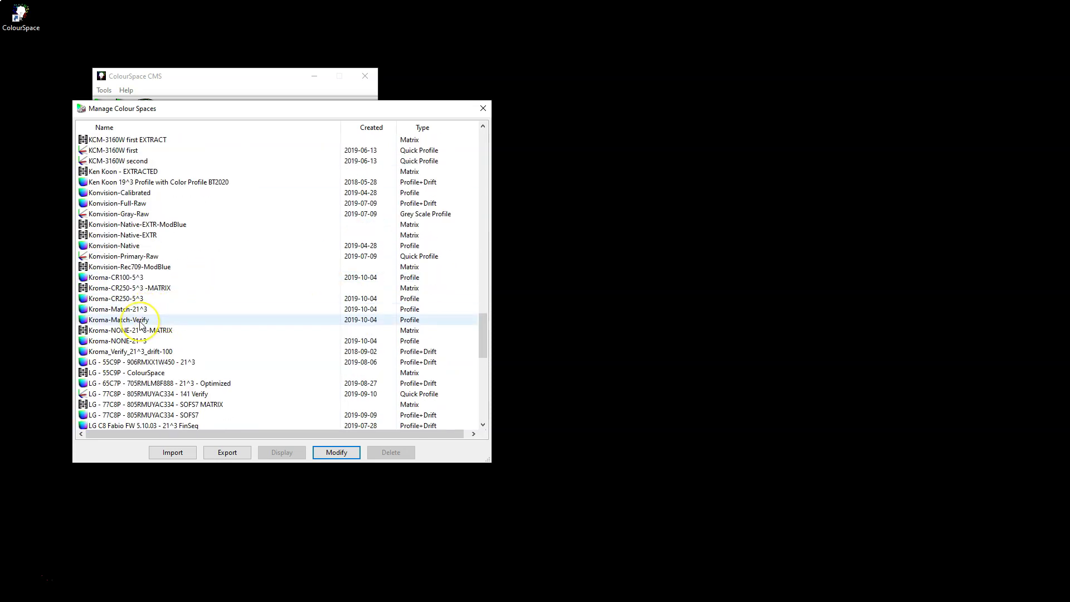
left_click(136, 341)
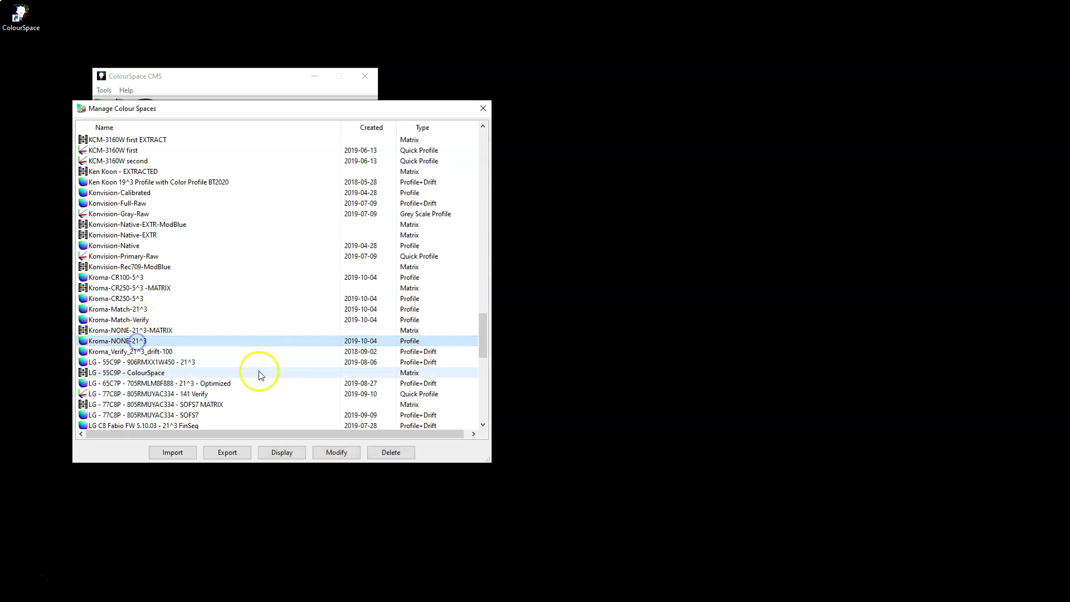
scroll(217, 372, "down", 1)
scroll(217, 371, "down", 1)
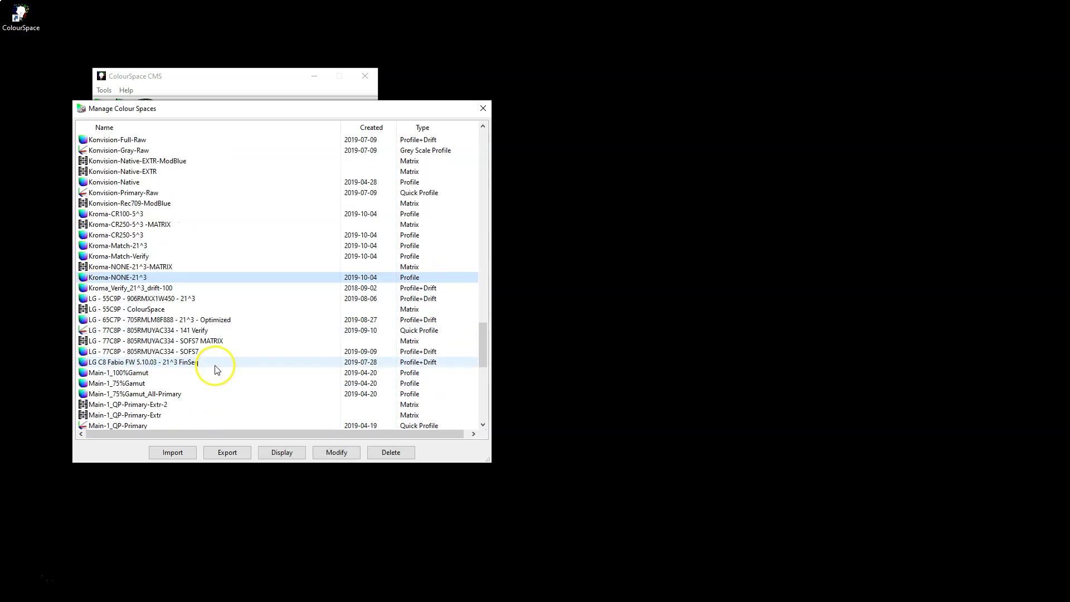
left_click(160, 268)
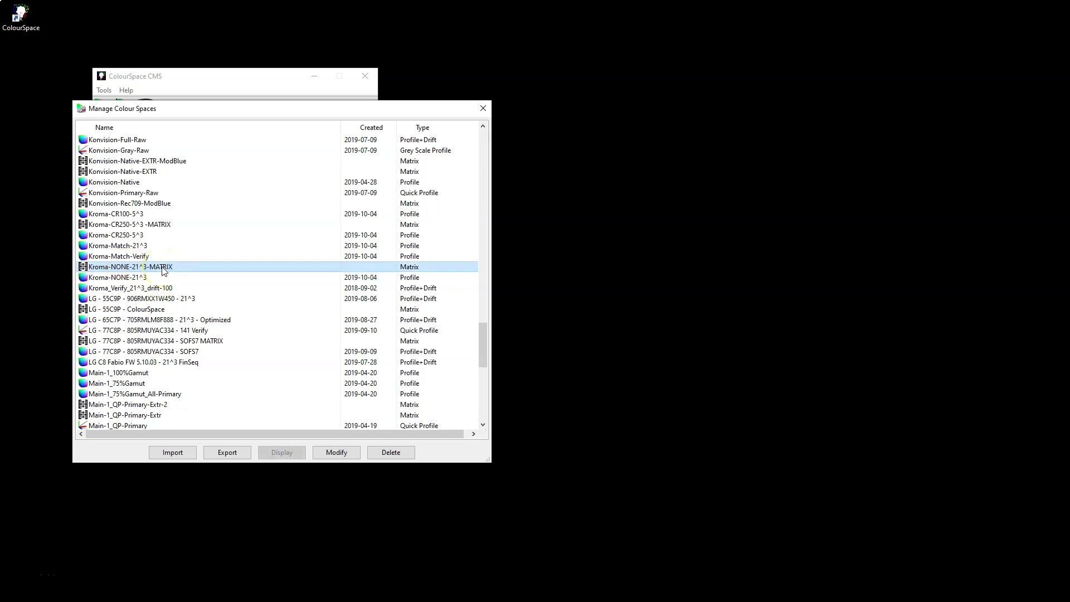
left_click(390, 452)
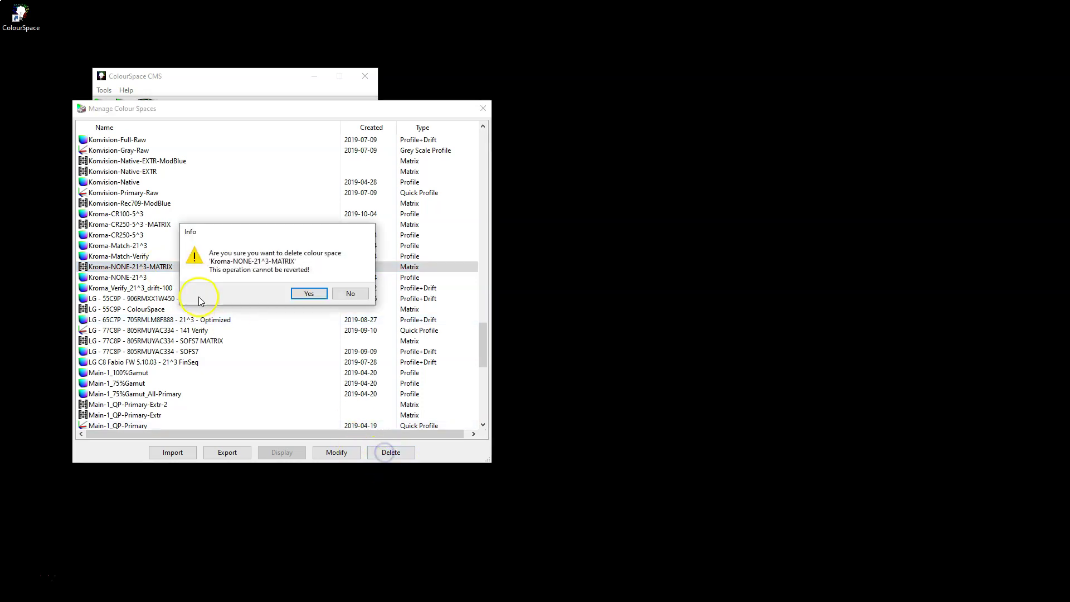
left_click(308, 294)
Extract a colour space from the Kroma-NONE-21^3 profile under the new name Kroma-NONE-21^3-MATRIX.
left_click(142, 267)
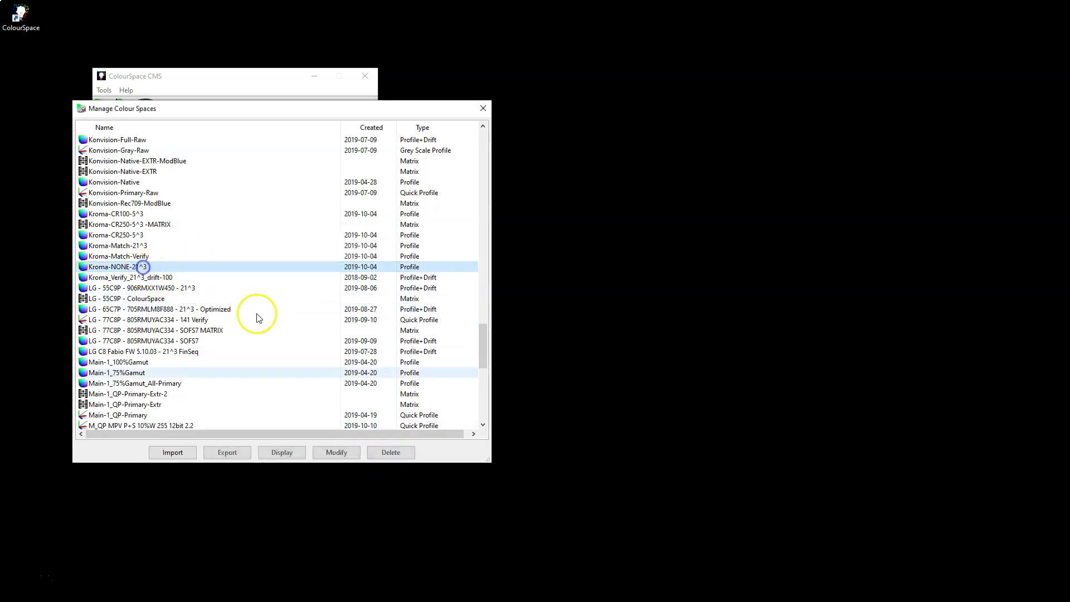
left_click(333, 454)
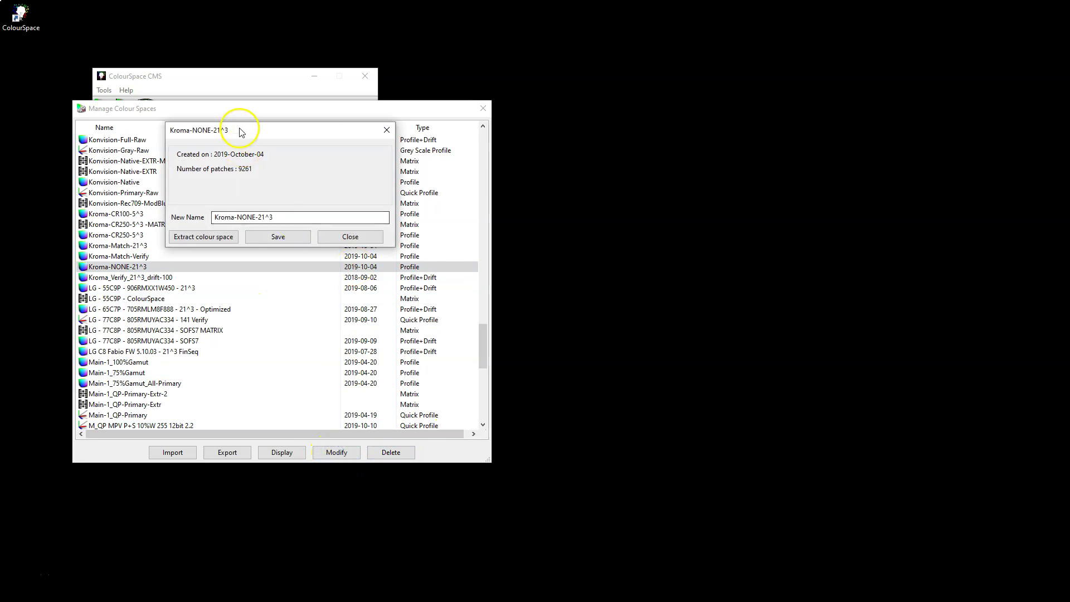
left_click_drag(242, 131, 276, 125)
left_click(314, 213)
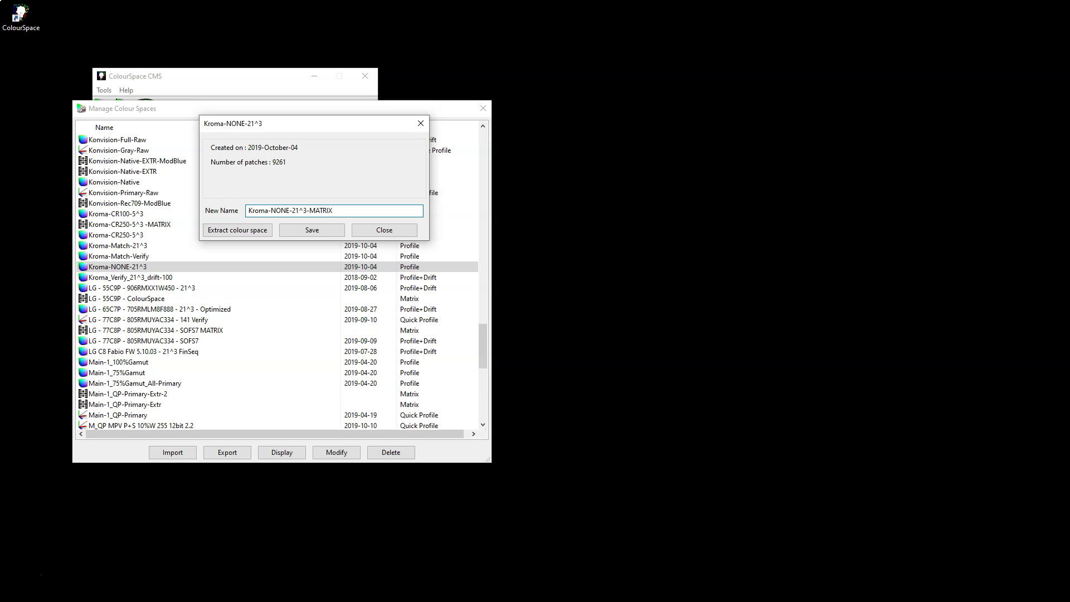
left_click(238, 230)
Check the colour space list for the extracted Kroma-NONE-21^3-MATRIX entry and close the colour space manager.
left_click_drag(483, 339, 481, 434)
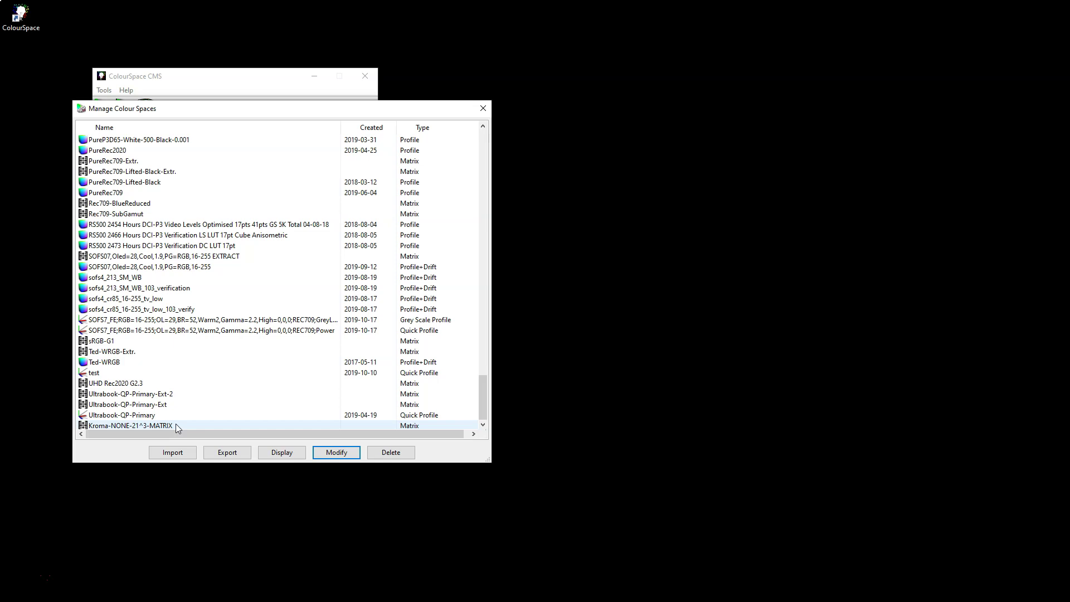
scroll(189, 362, "up", 20)
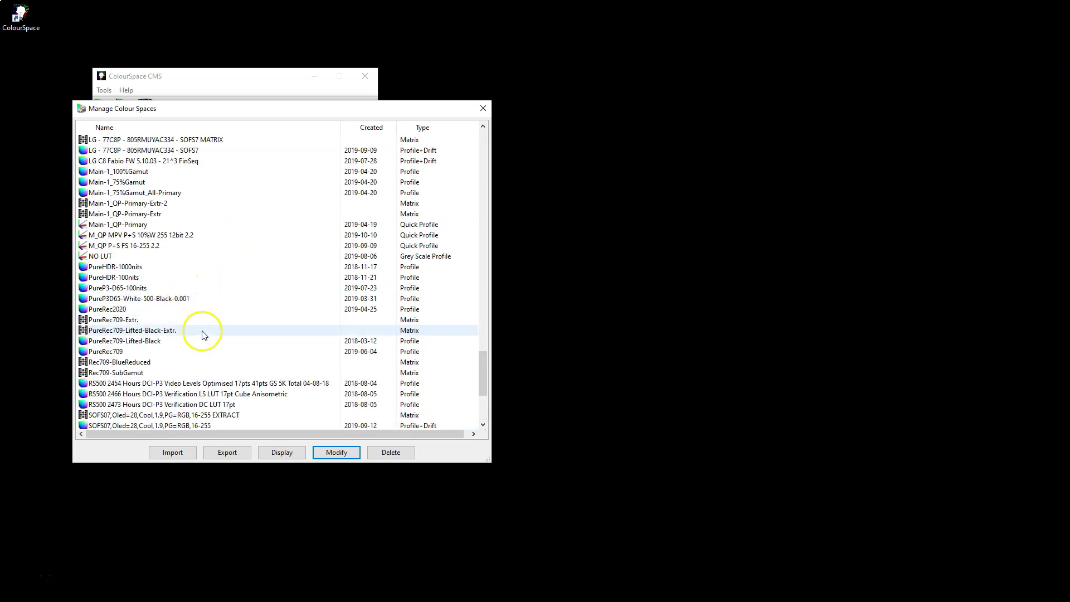
left_click(149, 268)
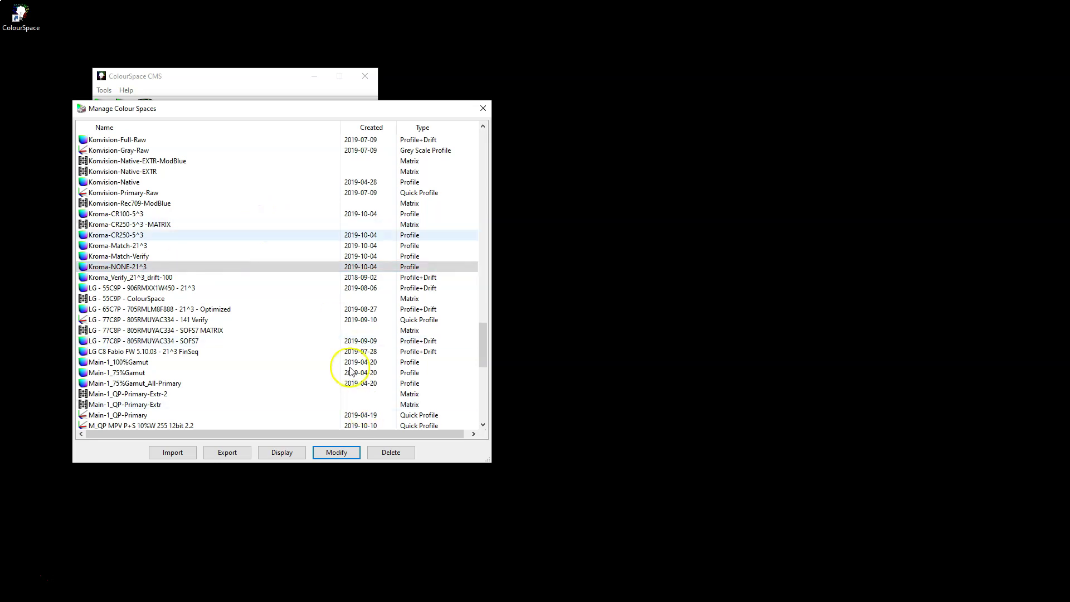
left_click(484, 108)
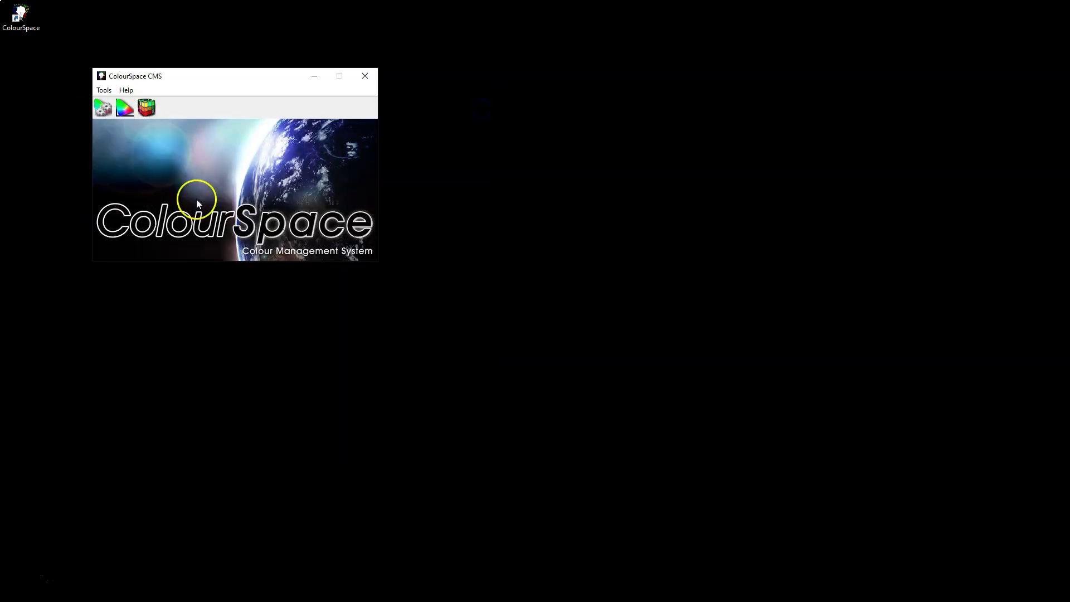
Open a new display profiling window with the CIE xy chart and enlarge it to full screen.
left_click(126, 109)
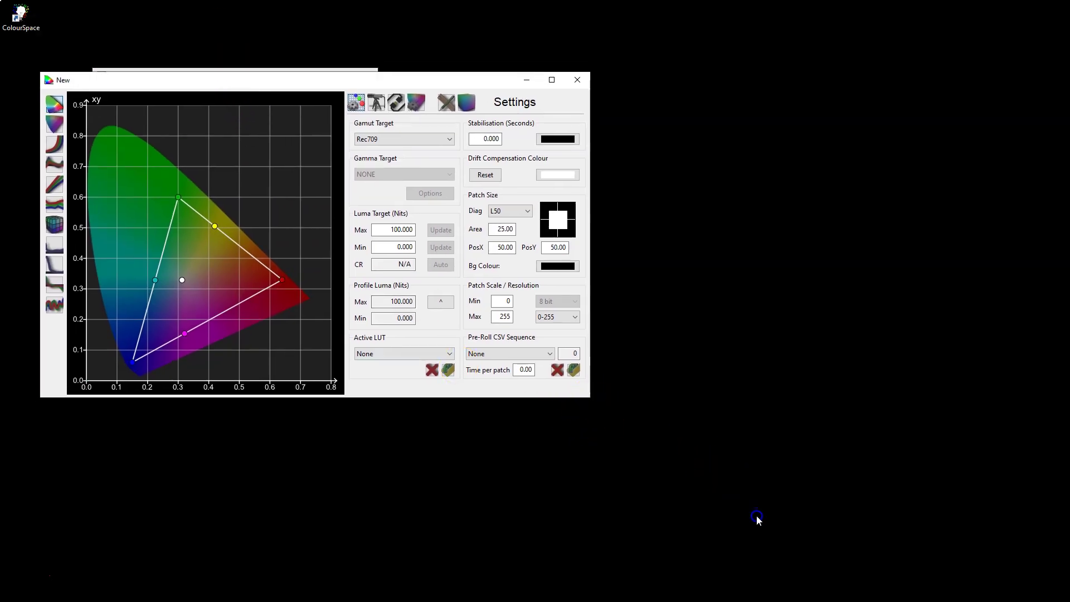
left_click_drag(591, 399, 881, 575)
left_click_drag(476, 84, 490, 35)
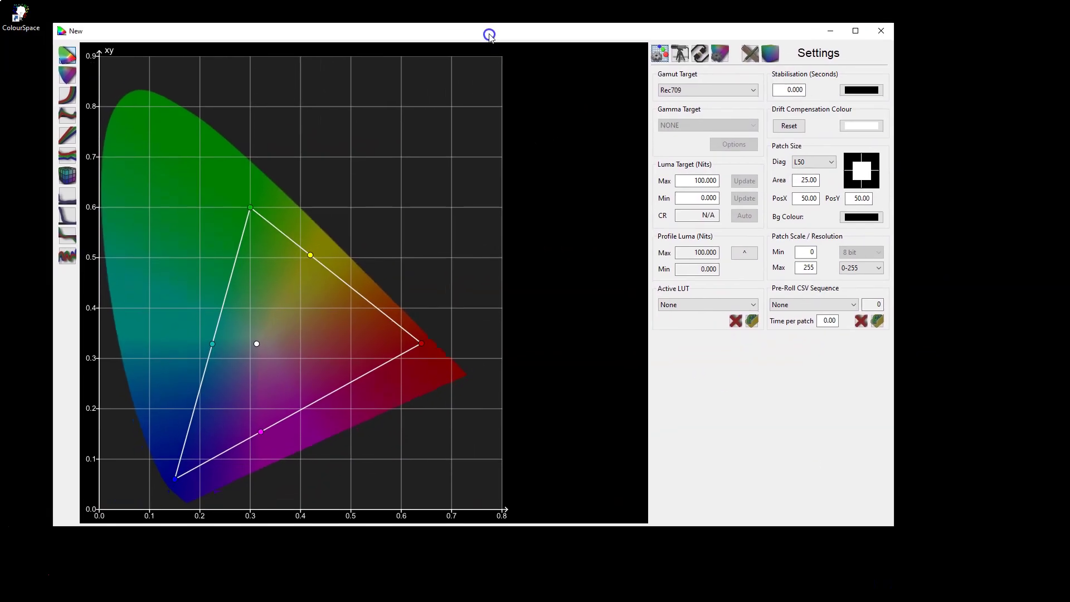
left_click(856, 30)
Examine the blue corner of the Rec709 triangle in the CIE xy chart up close, and reset the chart view.
left_click_drag(213, 293, 227, 268)
scroll(292, 384, "up", 3)
left_click_drag(292, 385, 461, 190)
scroll(383, 292, "up", 5)
left_click_drag(346, 366, 421, 299)
scroll(317, 309, "up", 2)
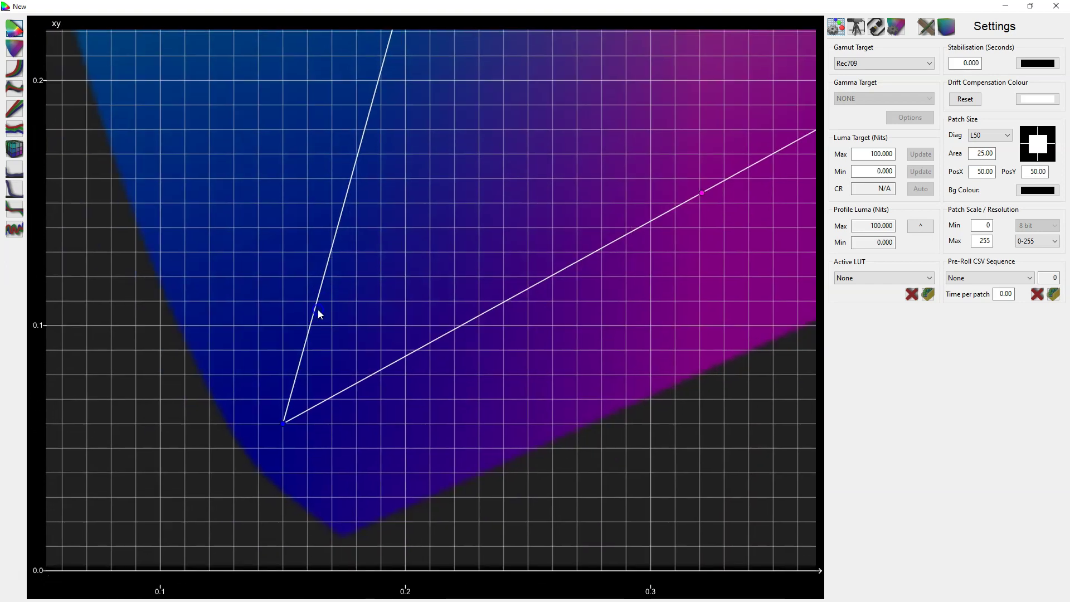
double_click(341, 307)
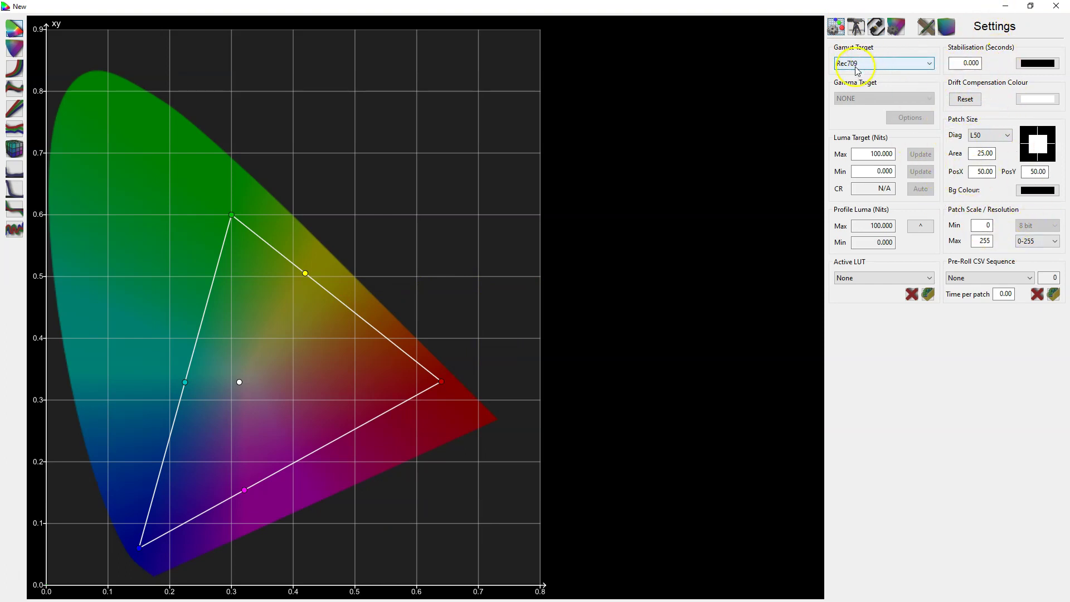
Select i1 Display Pro OEM as the probe and connect it.
left_click(856, 27)
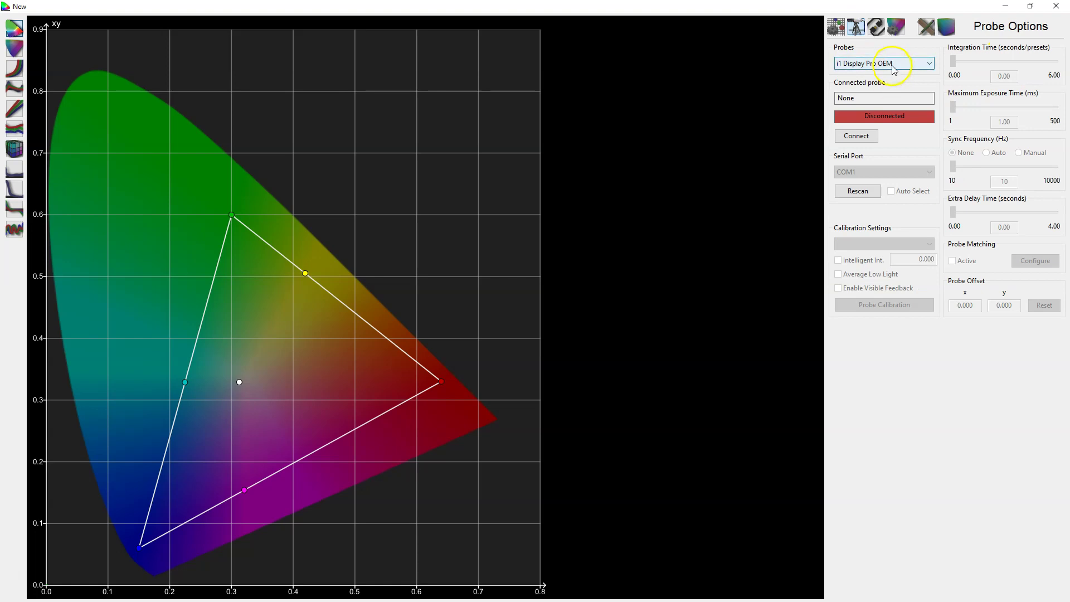
left_click(894, 64)
left_click(880, 150)
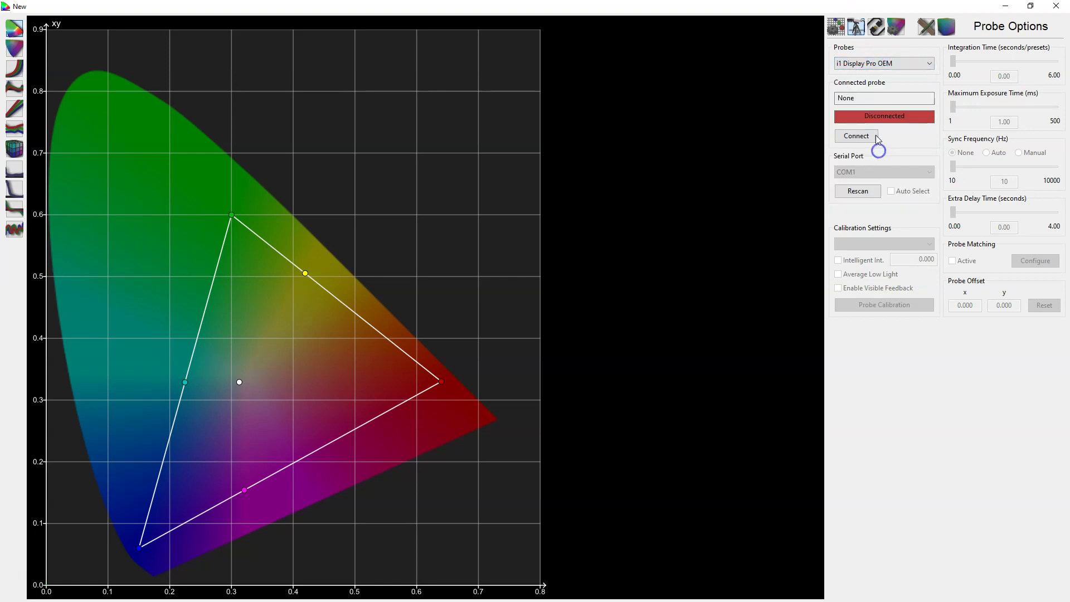
left_click(860, 136)
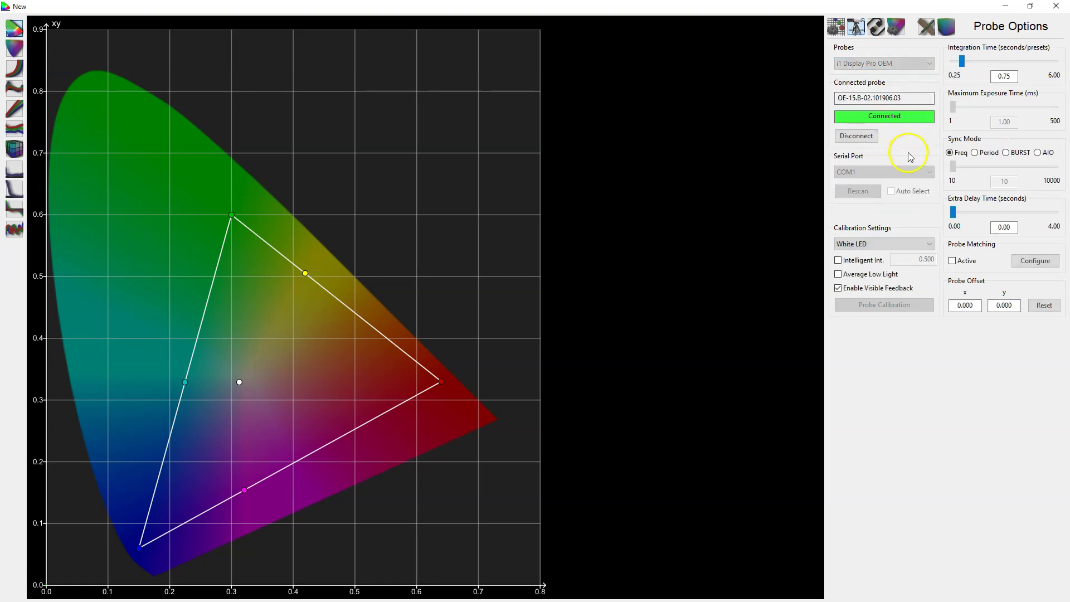
Review the hardware options, graph options, manual measurement and characterization settings in turn.
left_click(877, 27)
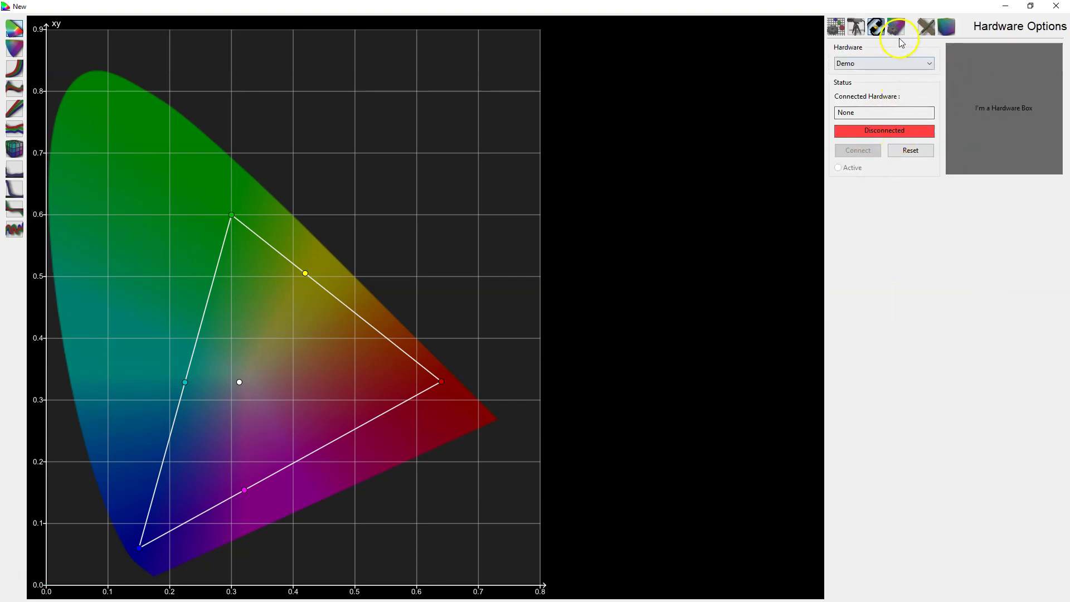
left_click(898, 28)
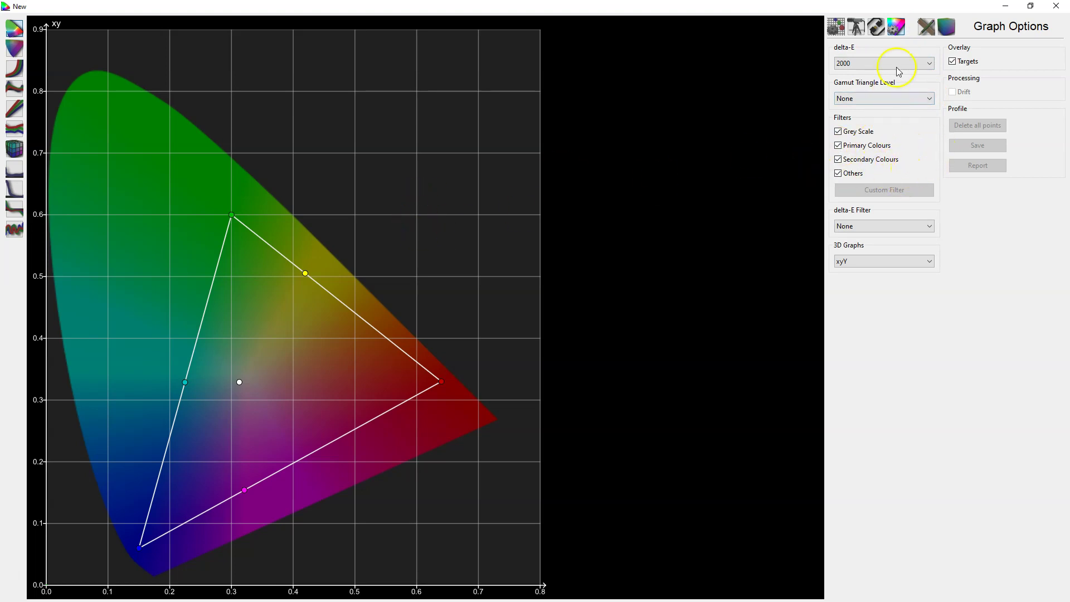
left_click(925, 28)
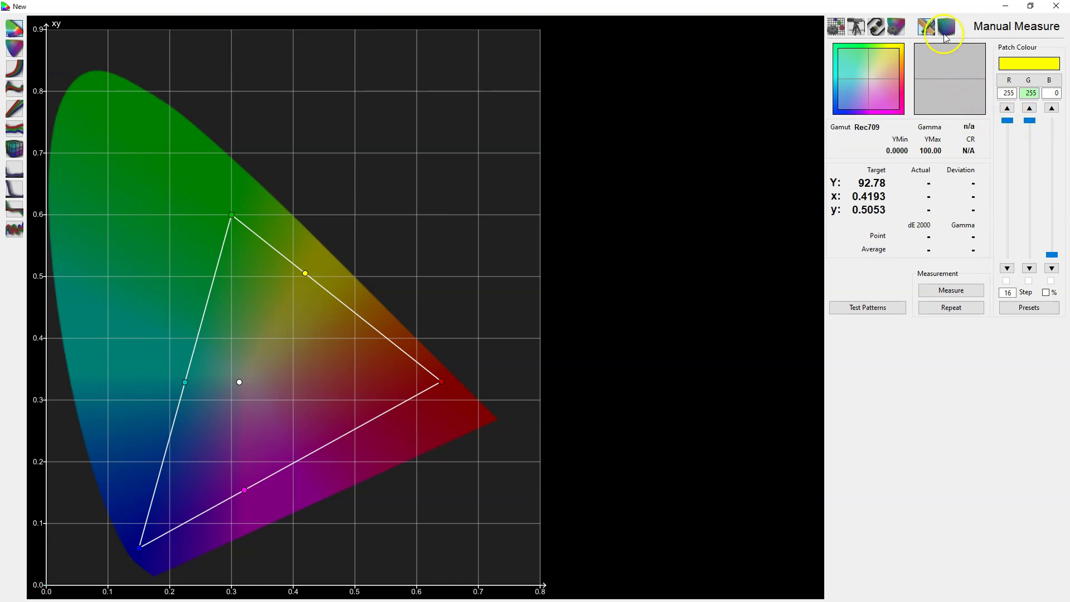
left_click(947, 26)
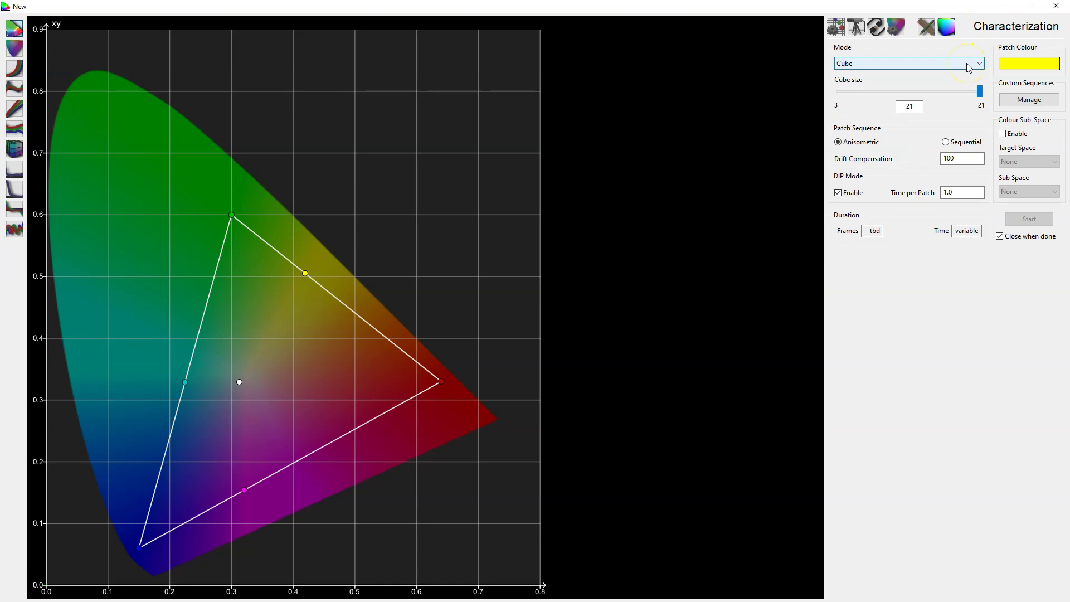
Restore the profiling window from full screen and shrink it, with its general settings shown.
left_click(857, 29)
left_click(1031, 6)
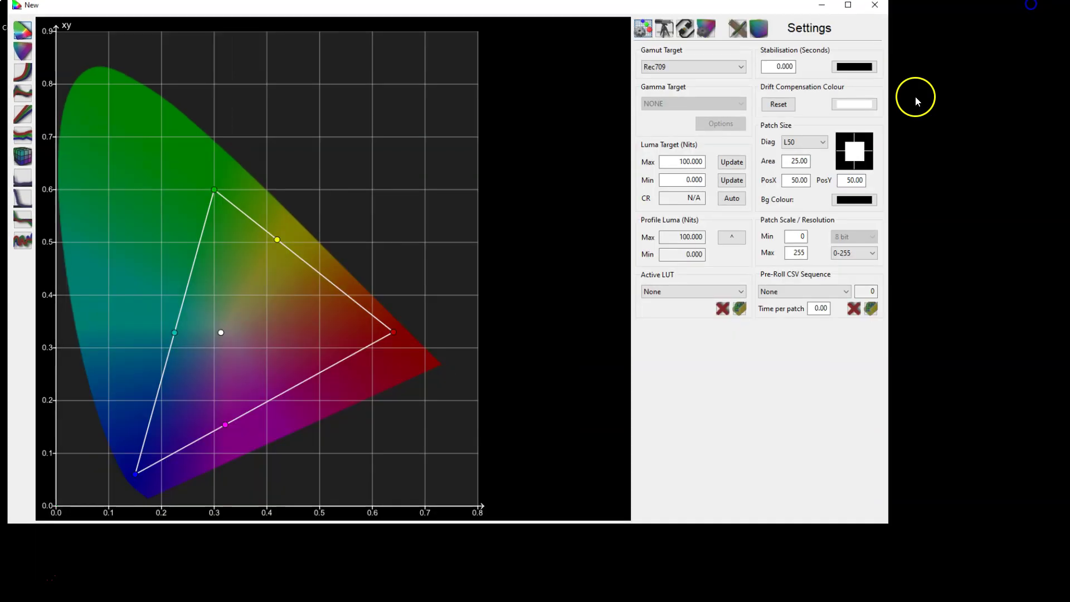
left_click_drag(550, 34, 515, 40)
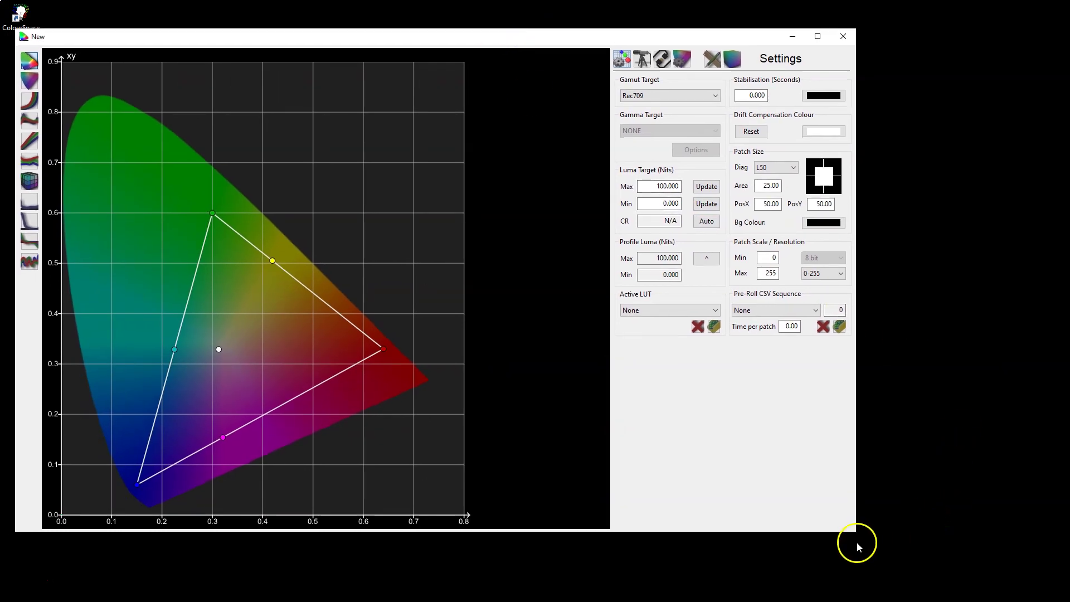
left_click_drag(858, 534, 725, 522)
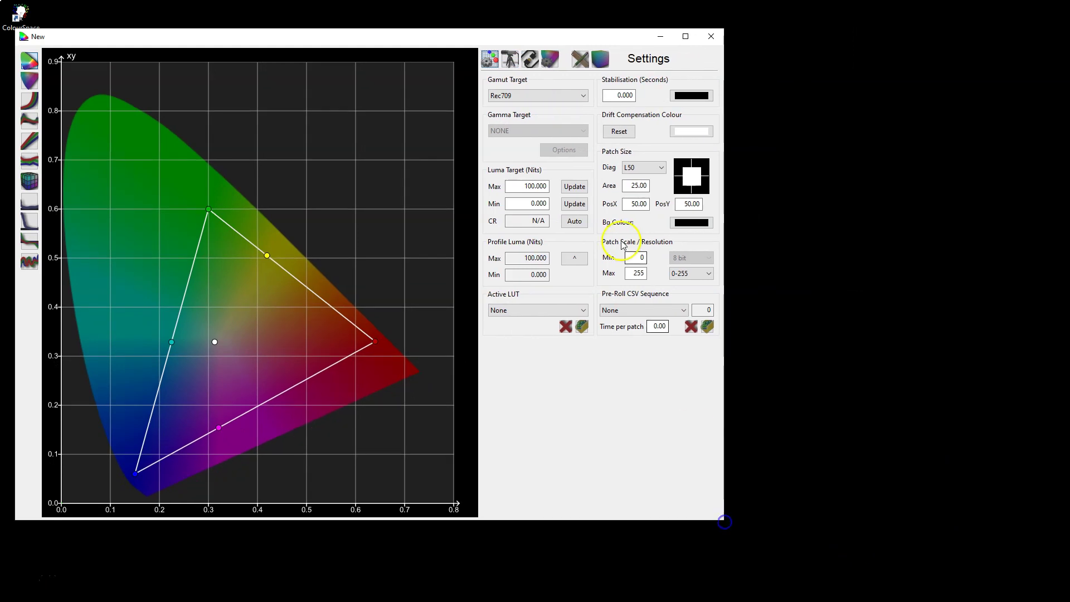
Review the gamut target choices and the luma target and profile luma values.
left_click(512, 96)
left_click(513, 99)
left_click(517, 132)
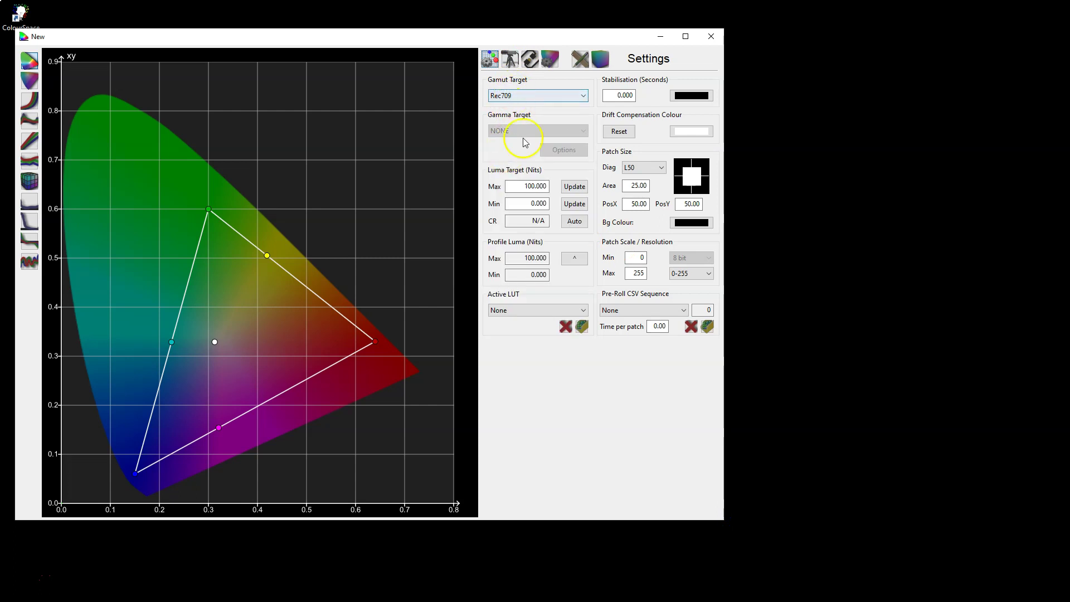
left_click(528, 189)
left_click_drag(516, 184, 564, 203)
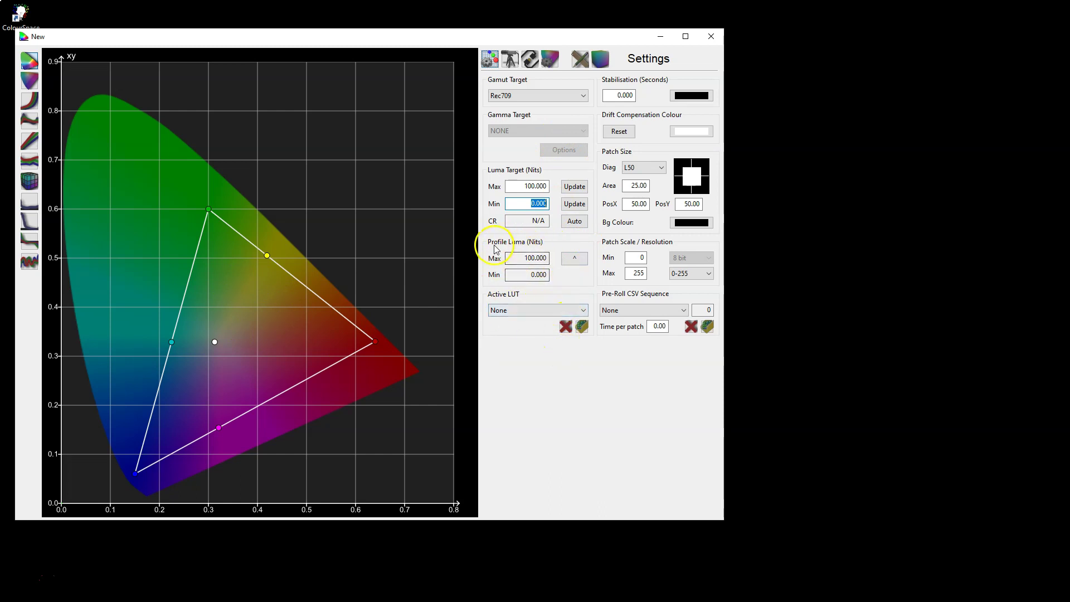
left_click(546, 260)
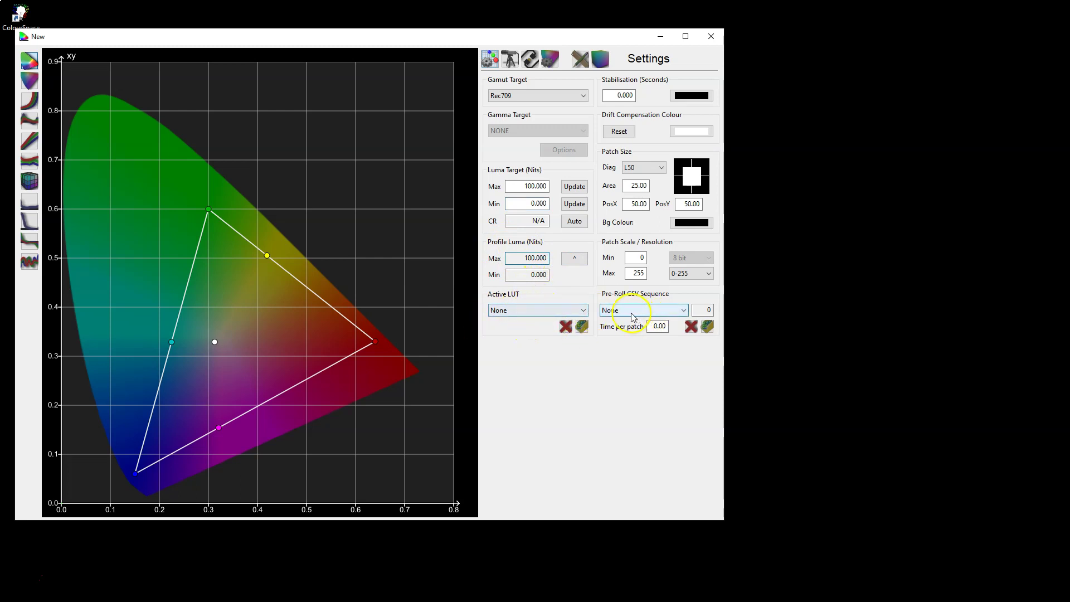
Choose 0-255 as the patch scale range.
left_click(698, 279)
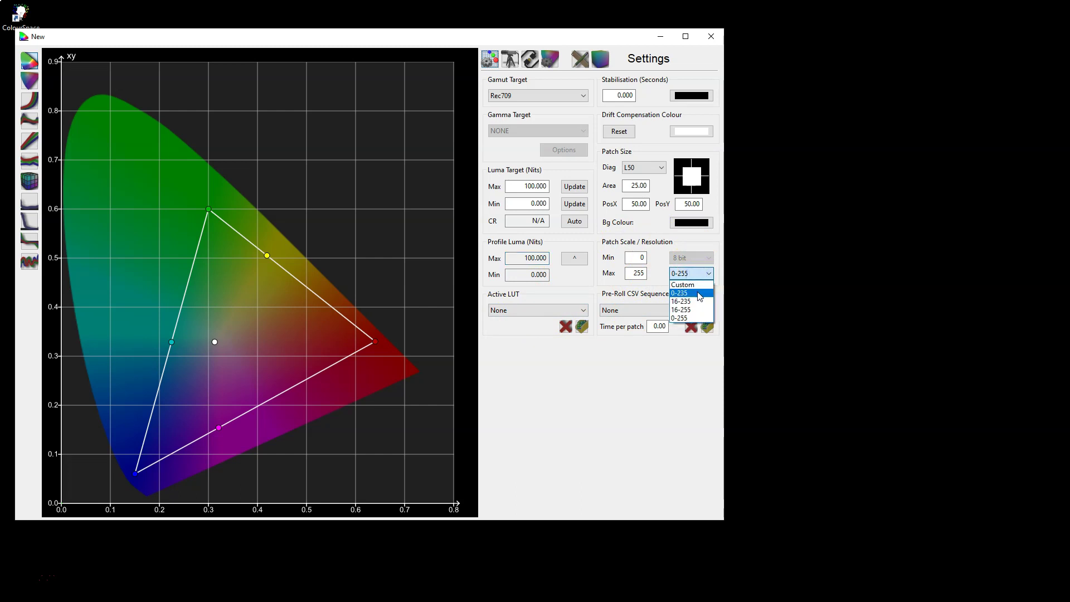
left_click(700, 319)
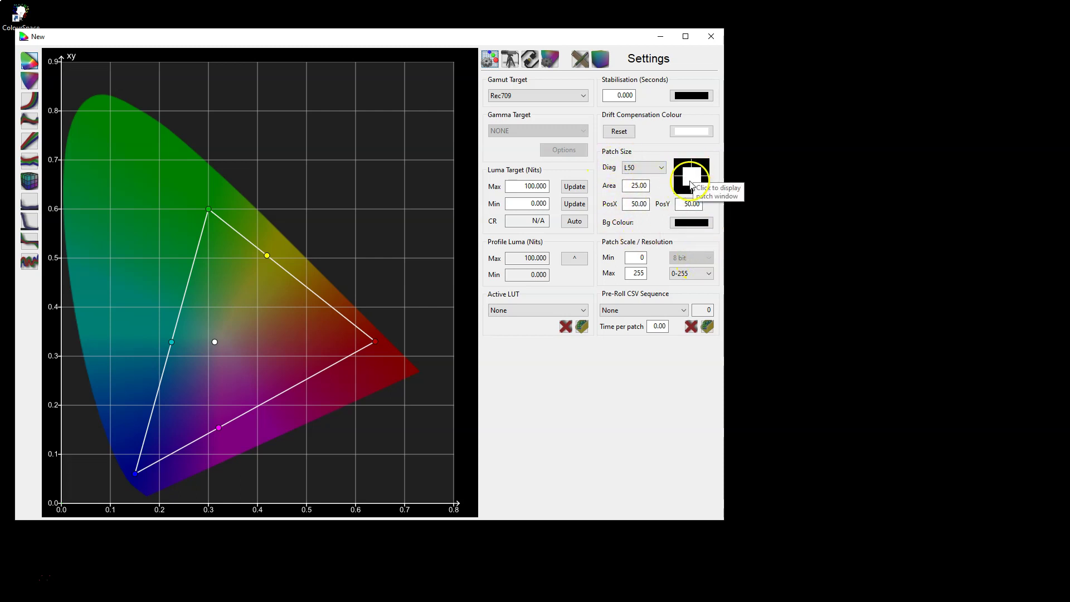
Set the patch size diagonal to L30 and open the patch window beside the profiling window, sized about 510 by 540.
left_click(638, 168)
left_click(632, 212)
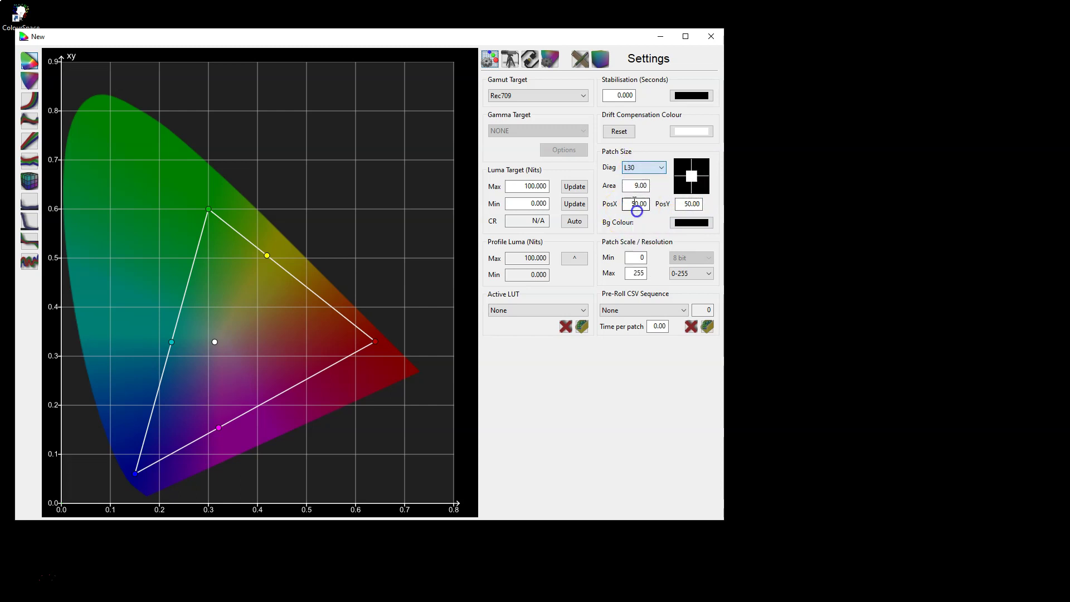
left_click(689, 176)
mouse_move(824, 216)
left_mouse_down()
mouse_move(829, 200)
mouse_move(818, 205)
left_mouse_up()
left_click_drag(1018, 398, 1015, 430)
left_click_drag(931, 381, 811, 213)
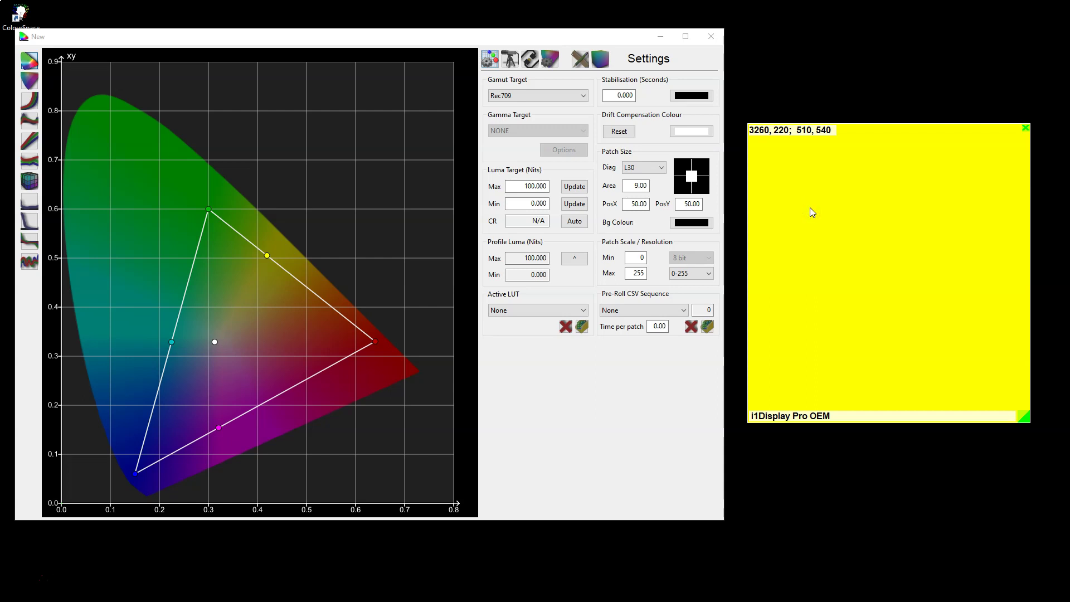
View the yellow patch at full-screen size and restore it to its floating window.
left_click(720, 206)
left_click(786, 197)
left_click(785, 194)
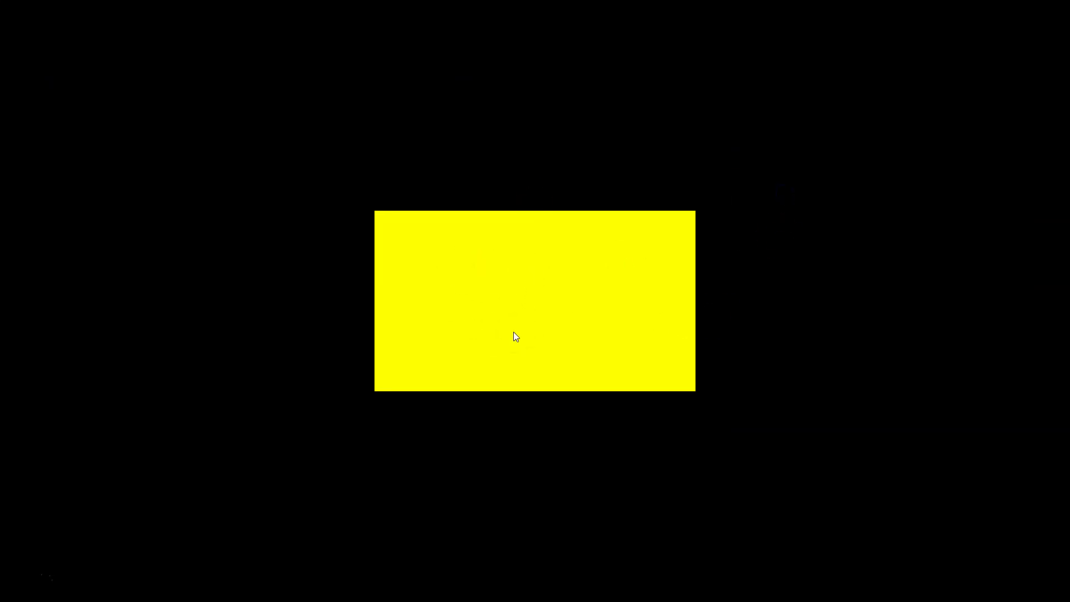
left_click(507, 278)
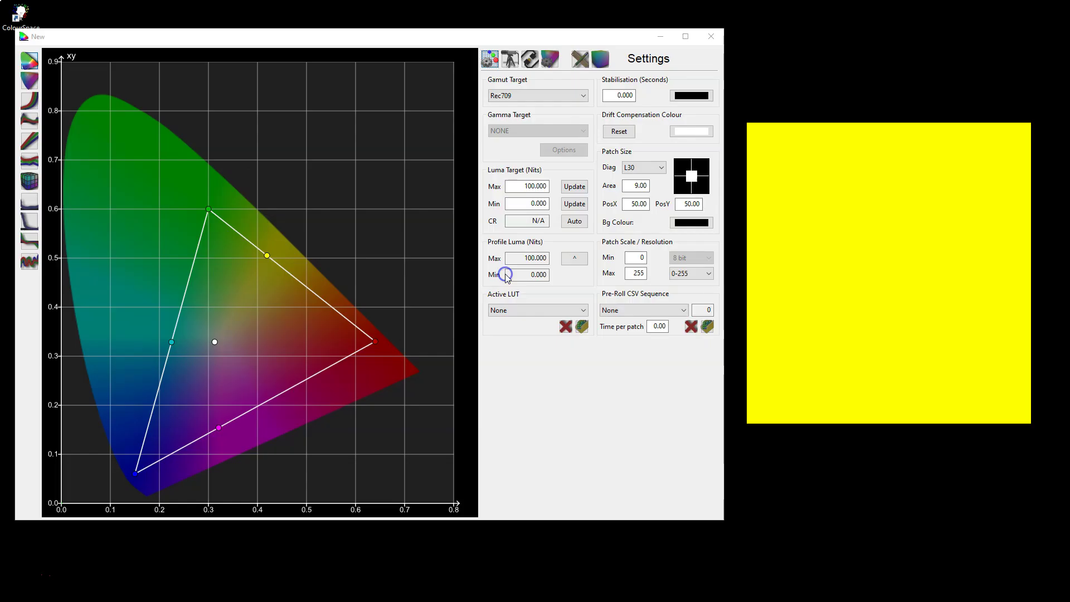
Shrink the profiling window, move it clear of the main window, and open a second profiling window above it.
left_click(330, 42)
left_click_drag(723, 523, 608, 425)
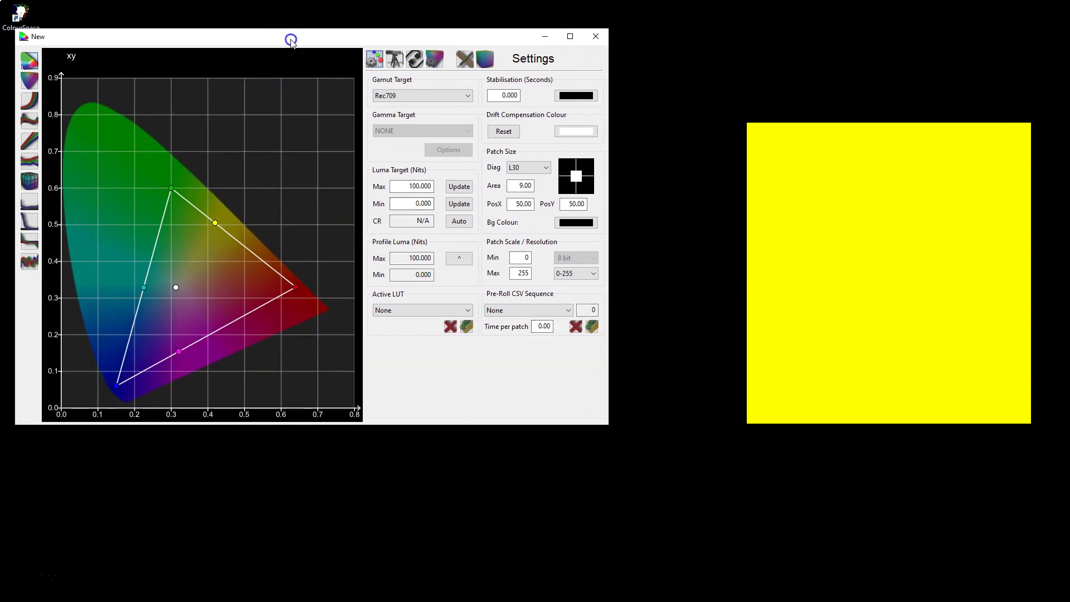
left_click_drag(291, 40, 363, 186)
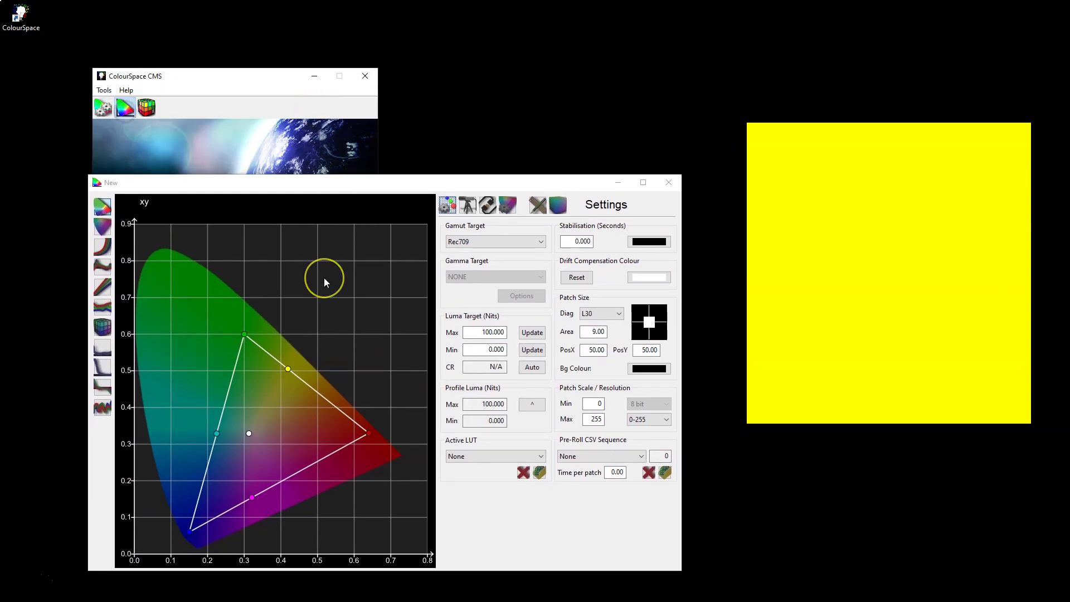
left_click_drag(303, 79, 283, 13)
Choose Minolta CA-210 / 310 as the probe in the second profiling window's probe options.
left_click(398, 36)
left_click(428, 110)
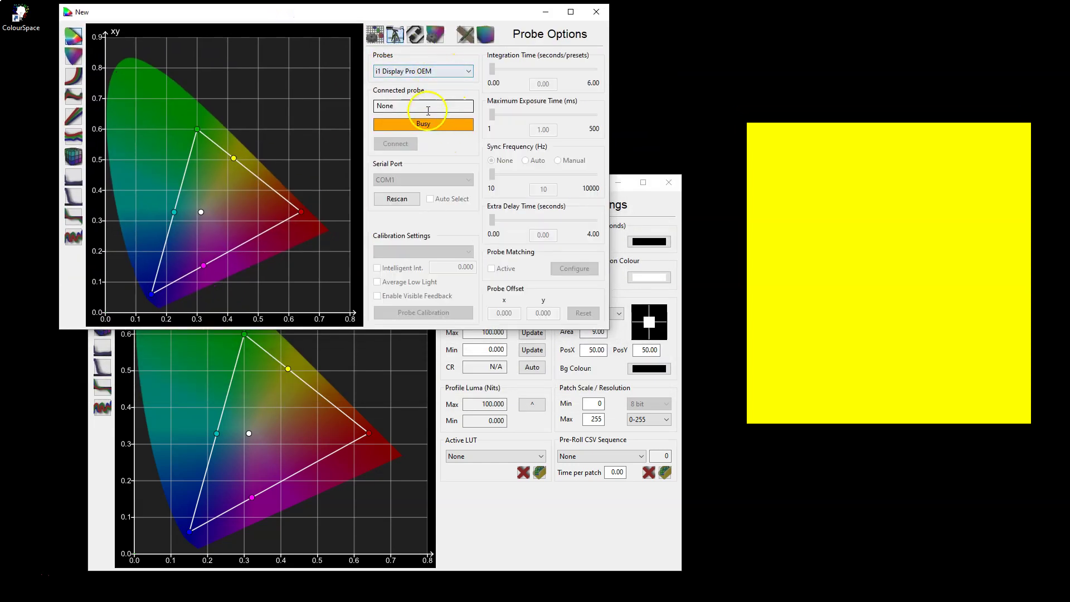
left_click(438, 71)
left_click(437, 200)
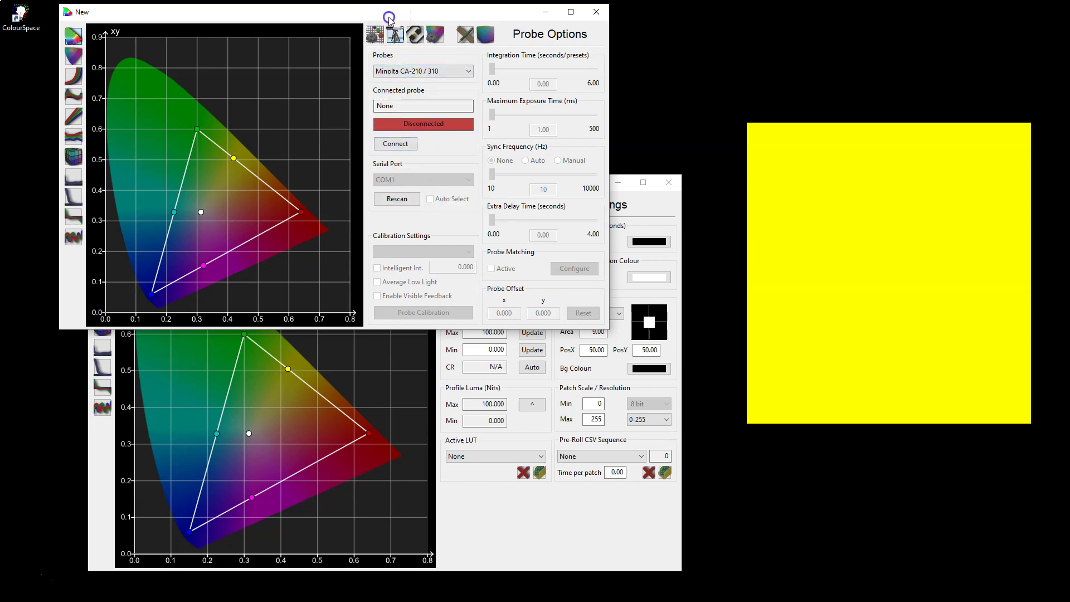
Try a separate patch window from the second profiling window's settings, and close both of these extra windows.
left_click_drag(389, 18, 398, 49)
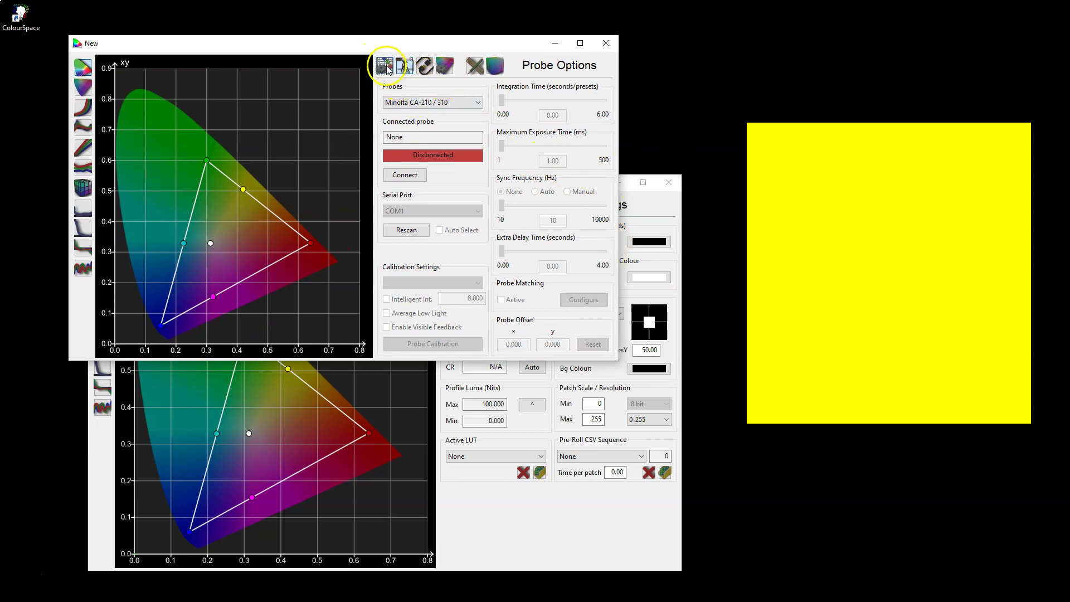
left_click(386, 66)
mouse_move(745, 298)
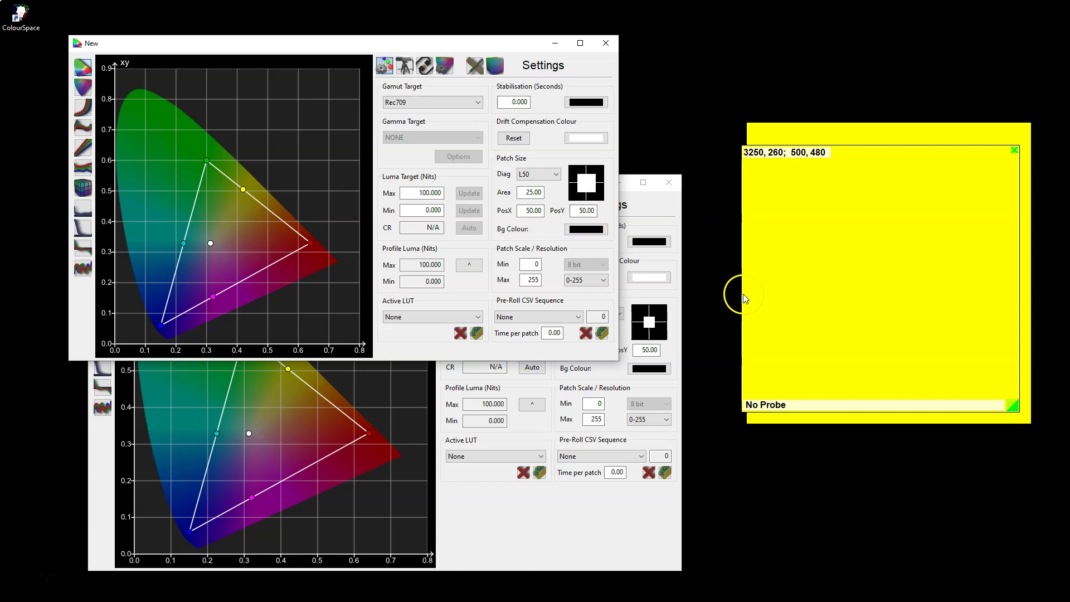
left_click_drag(745, 298, 453, 181)
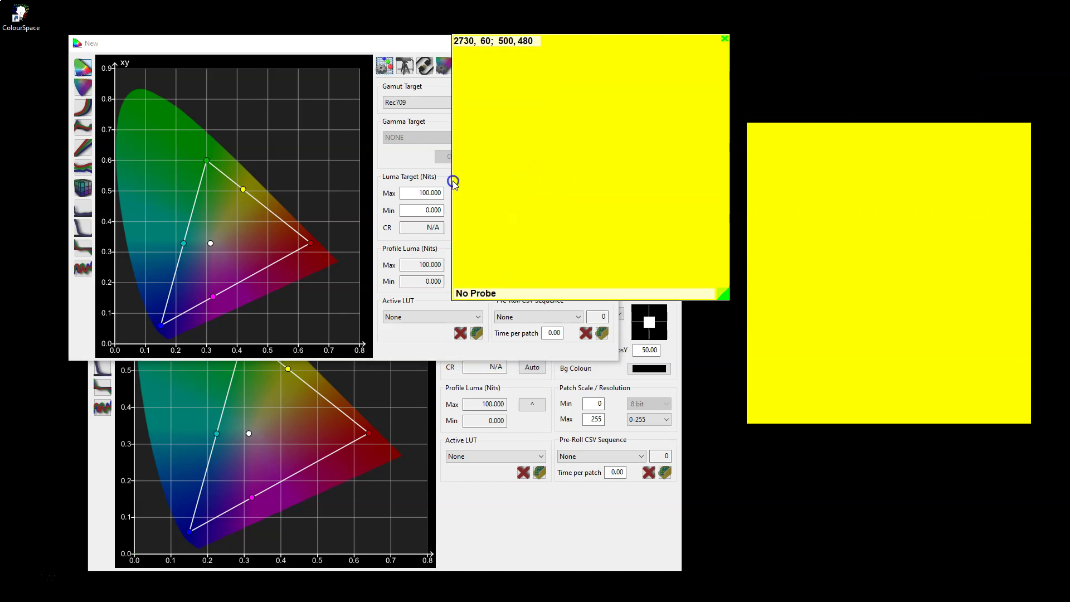
left_click(724, 41)
left_click(606, 44)
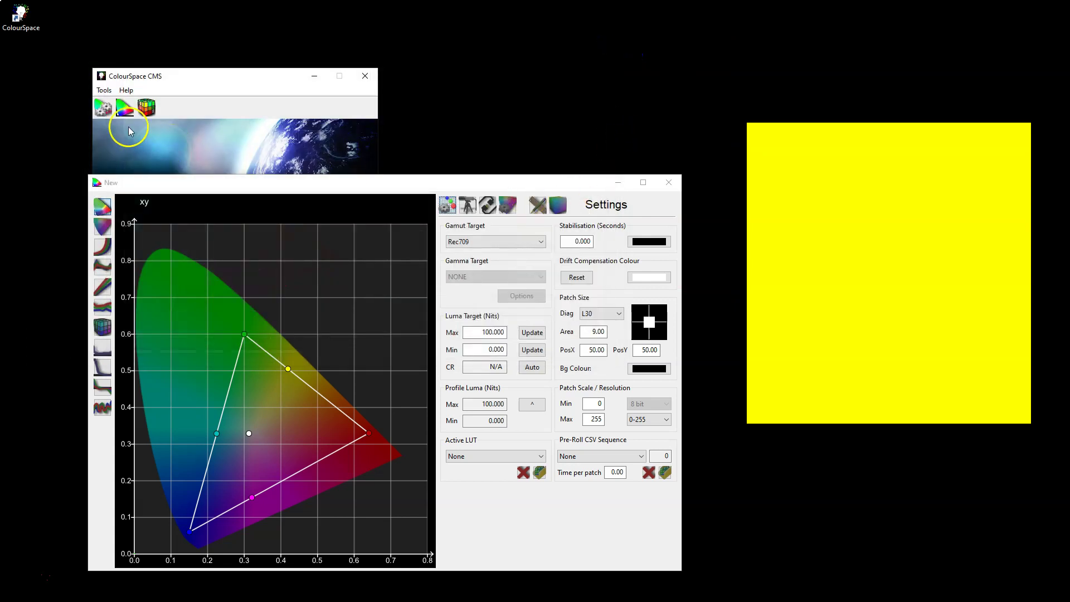
Display the LG 77C8P 141 Verify quick profile from the managed colour spaces and inspect its xy graph up close.
left_click_drag(392, 136, 385, 210)
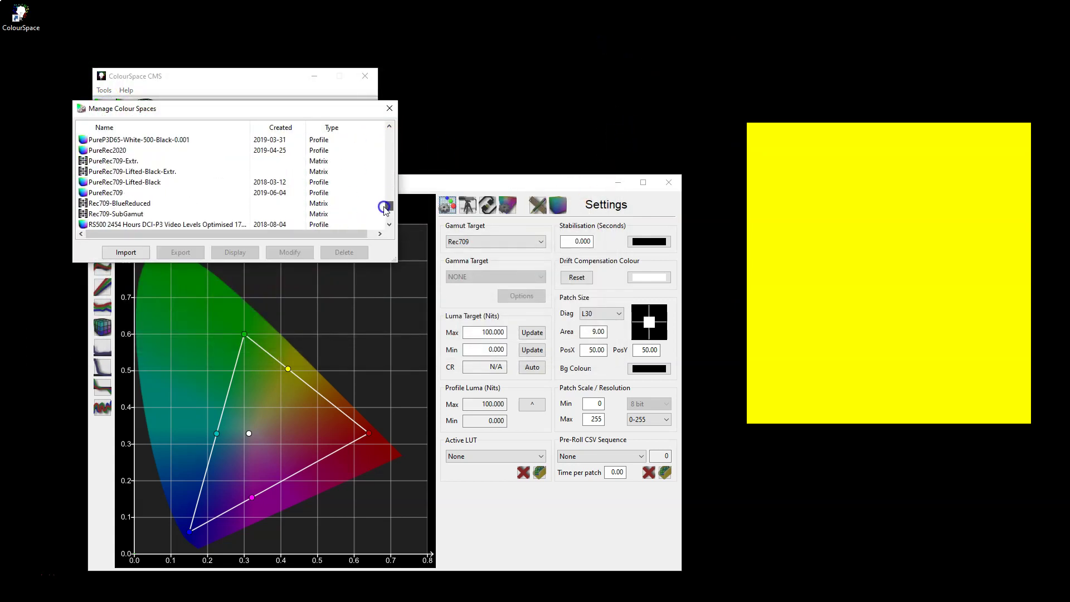
scroll(125, 163, "up", 6)
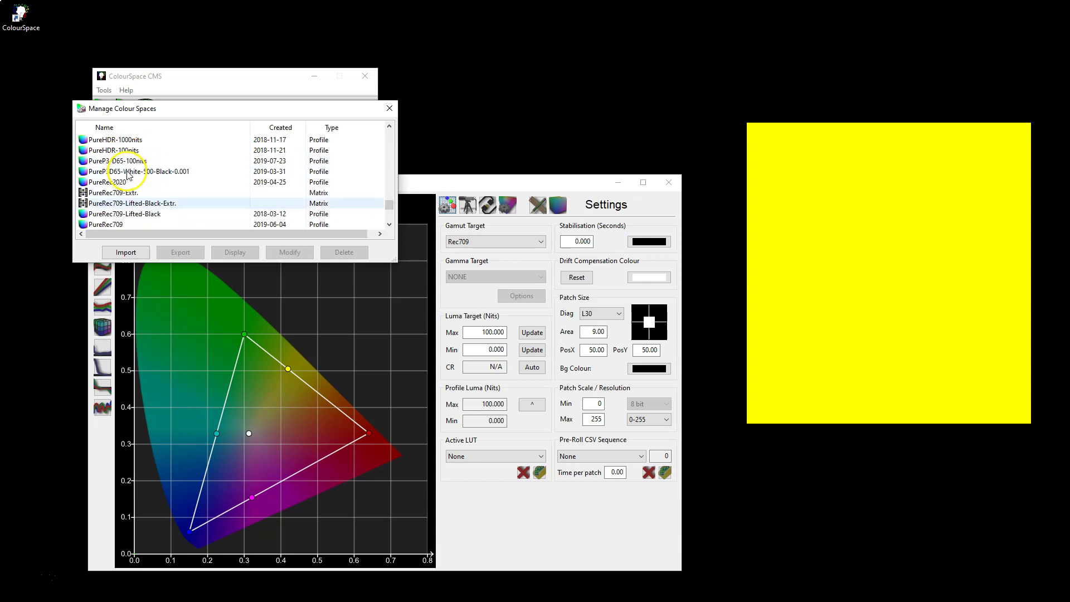
scroll(120, 165, "up", 1)
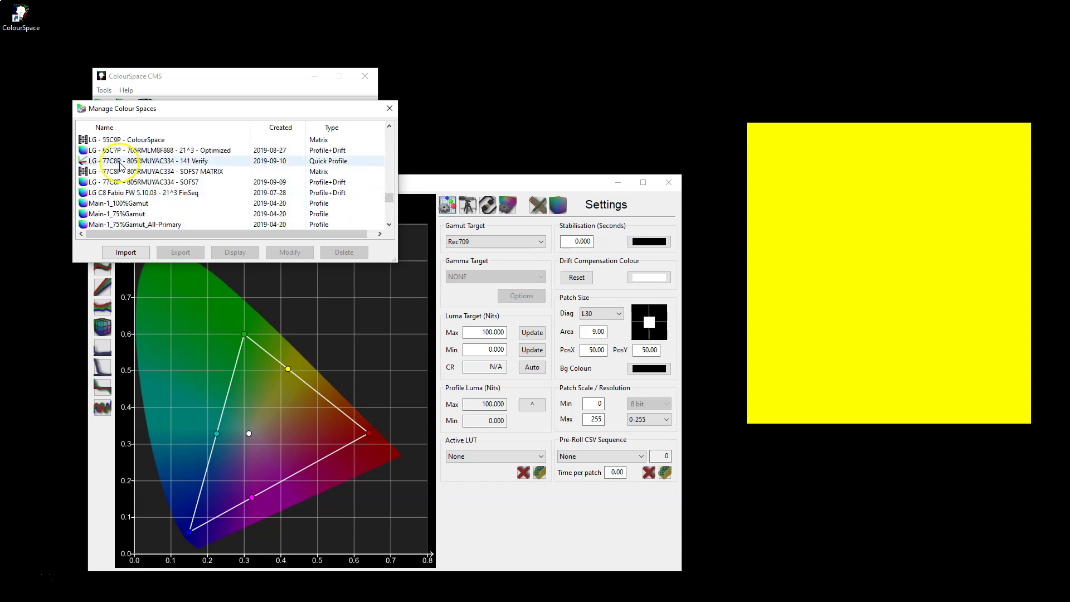
left_click(122, 163)
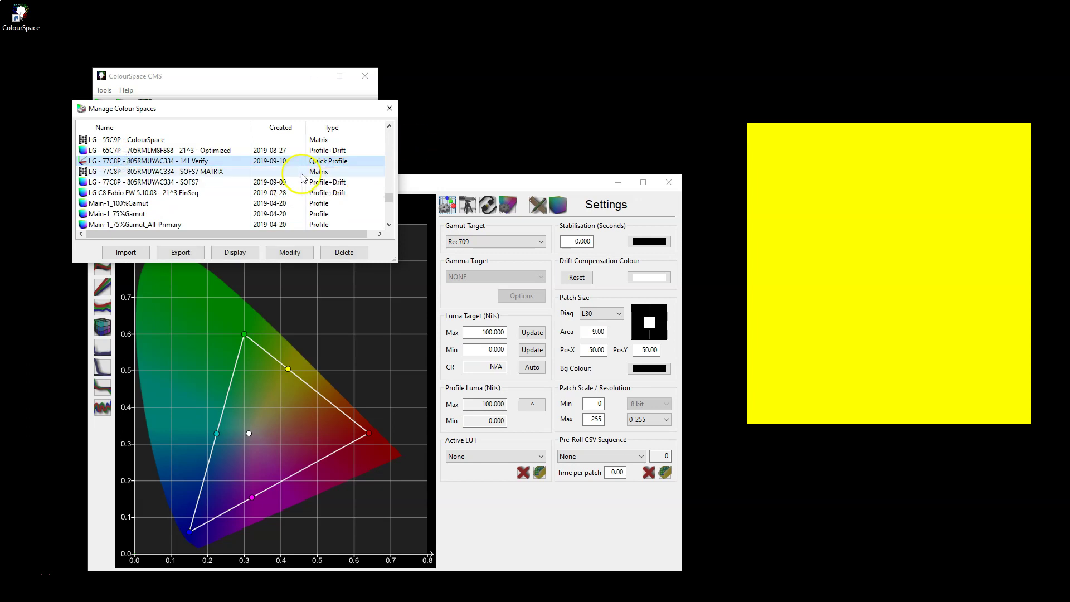
left_click(241, 253)
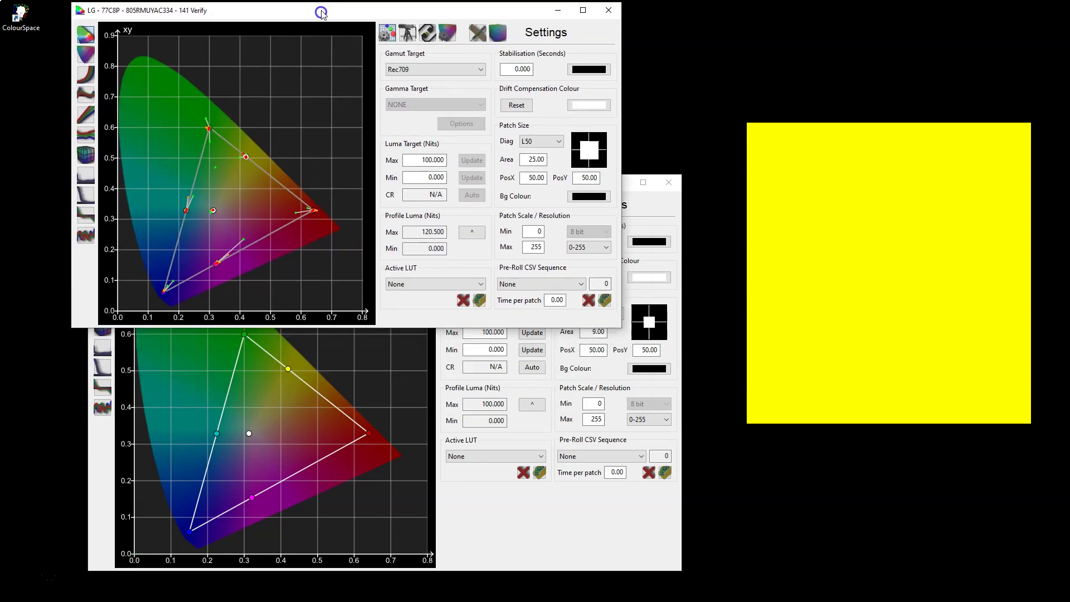
scroll(273, 164, "up", 6)
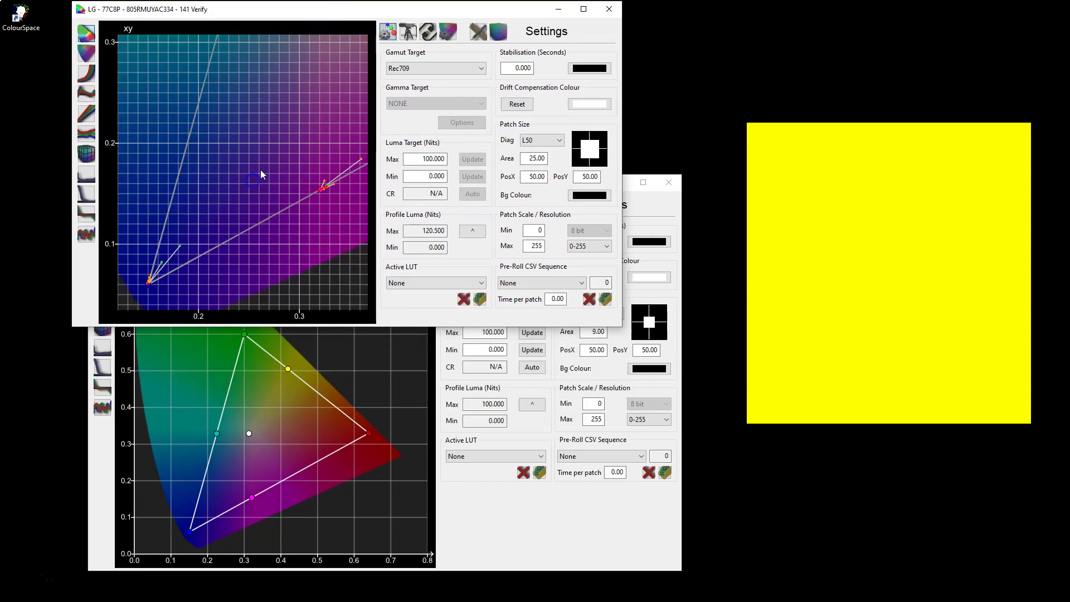
Show manual measurement in the New profiling window and arrange it alongside the LG 141 Verify profile window.
left_click(407, 446)
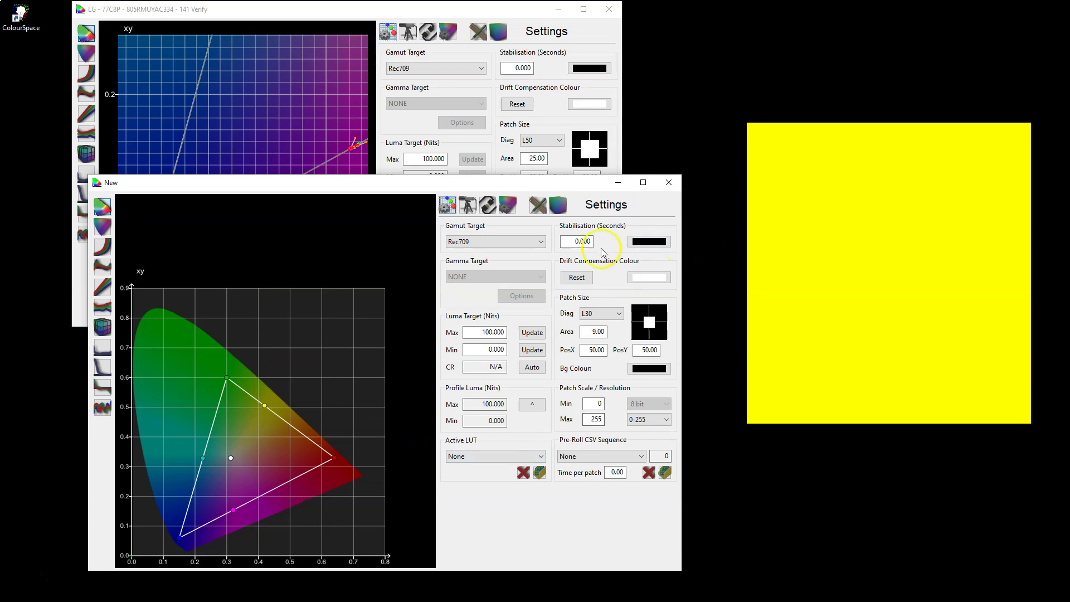
left_click(542, 207)
left_click_drag(564, 186, 605, 205)
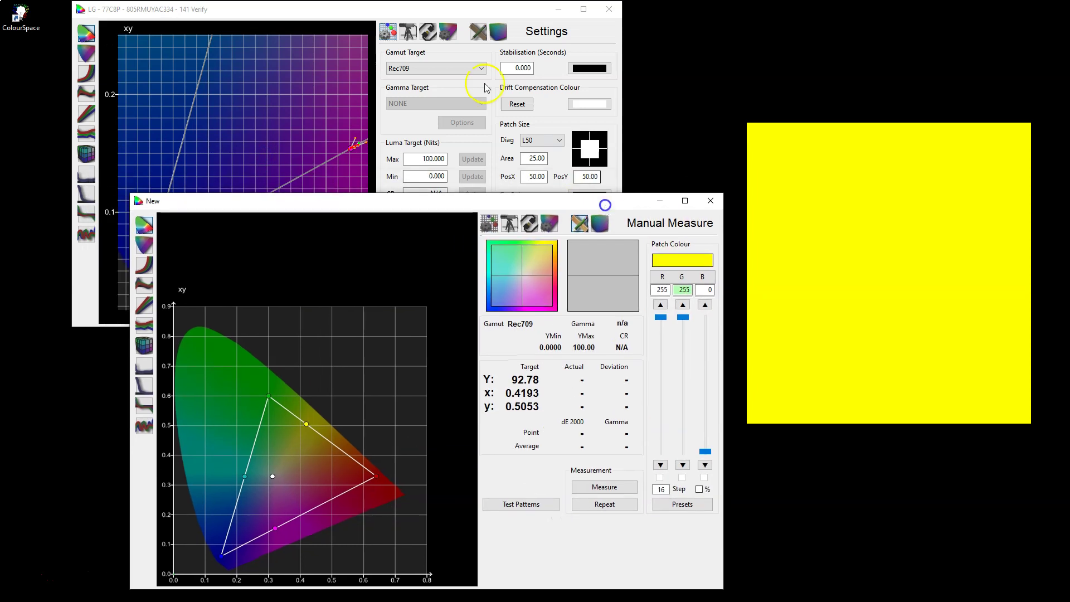
left_click(414, 12)
left_click_drag(412, 11, 420, 66)
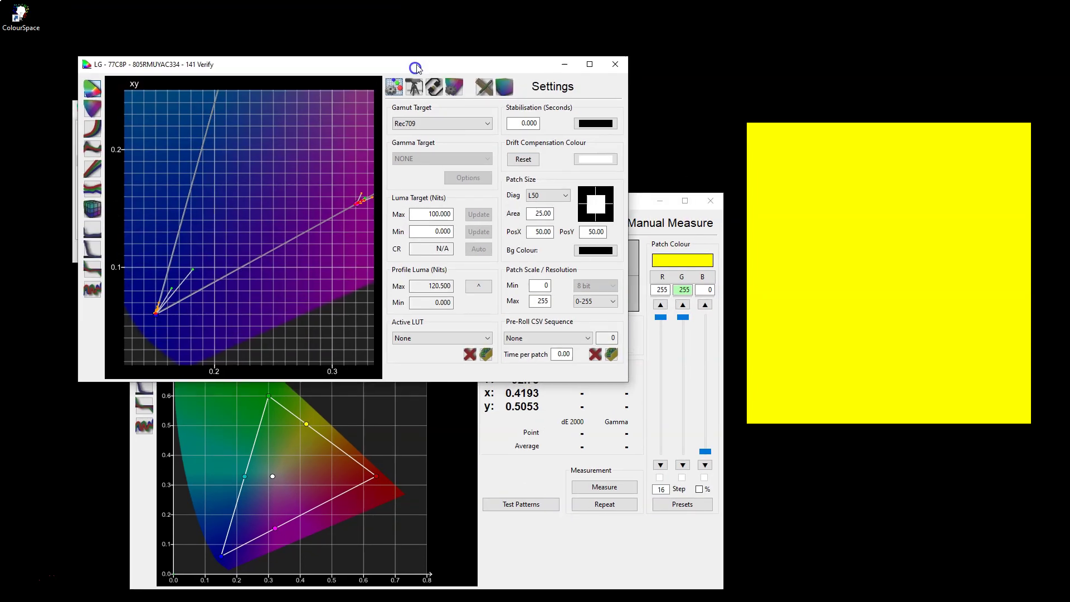
Close the LG 141 Verify profile and the colour space manager, and reposition and enlarge the New profiling window.
left_click(617, 67)
mouse_move(469, 201)
left_mouse_down()
mouse_move(381, 161)
mouse_move(396, 185)
mouse_move(354, 36)
left_mouse_up()
left_click(388, 112)
left_click(639, 453)
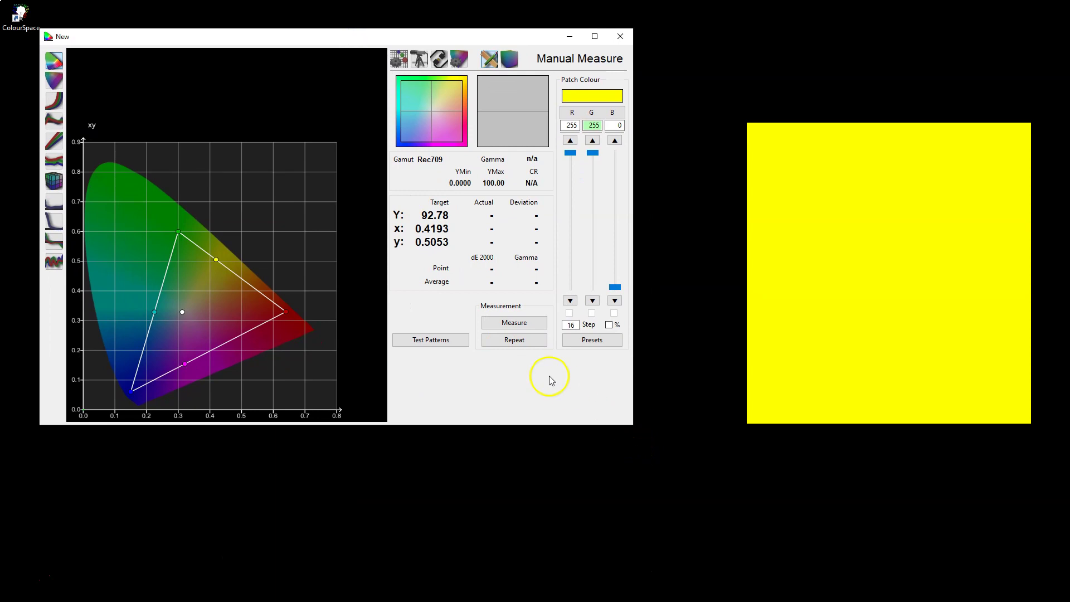
left_click_drag(633, 426, 720, 496)
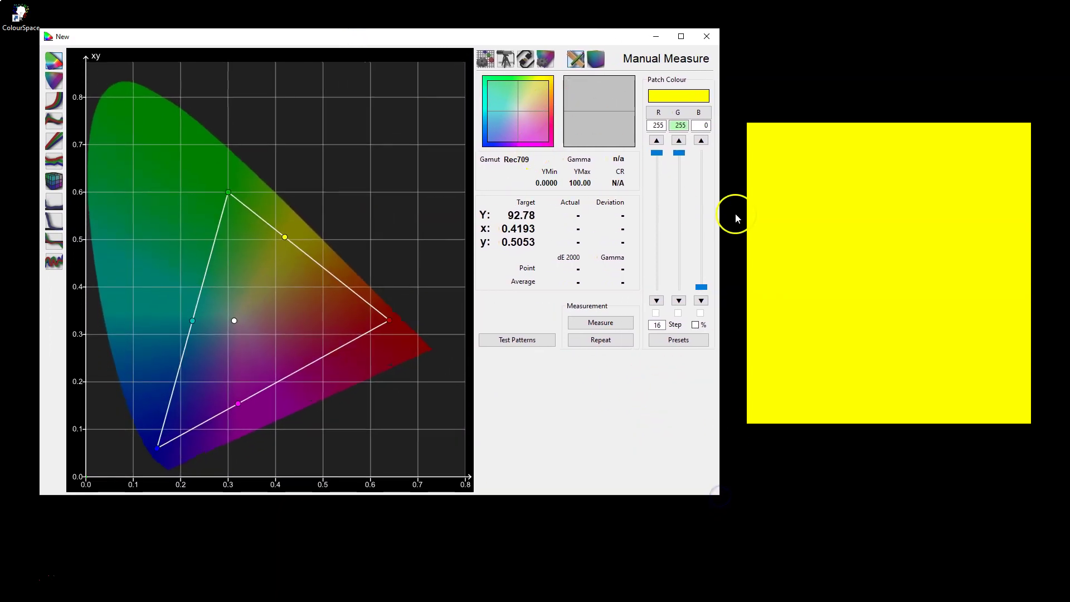
Set the manual measurement patch colour to R 84, G 142, B 109.
left_click_drag(682, 154, 679, 219)
left_click_drag(657, 155, 658, 243)
left_click_drag(702, 287, 702, 229)
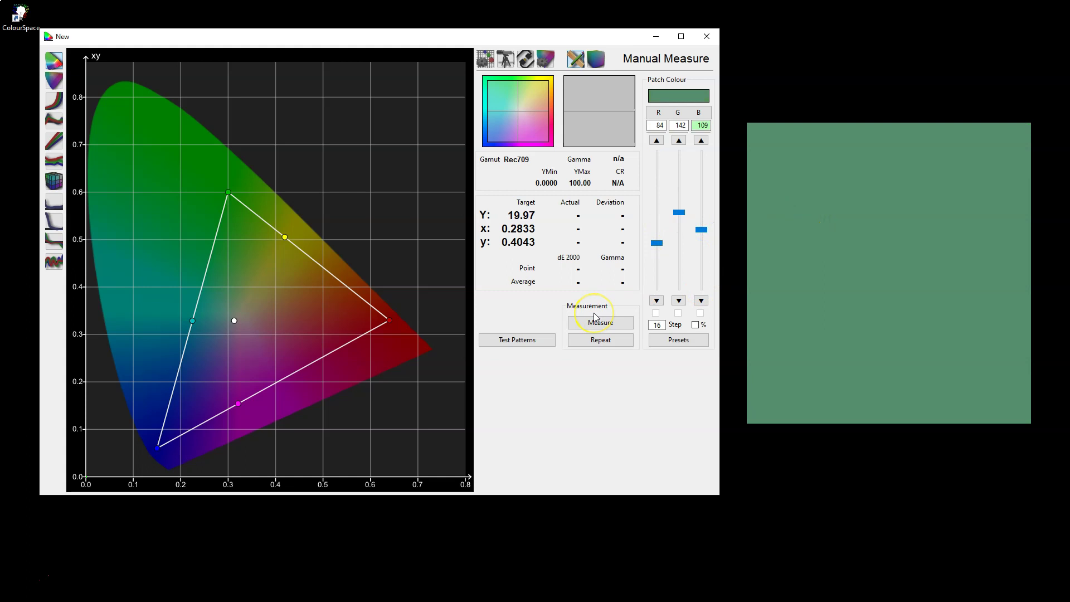
Set the patch colour to black (0, 0, 0) and take a manual measurement.
left_click_drag(271, 305, 319, 240)
scroll(319, 240, "up", 5)
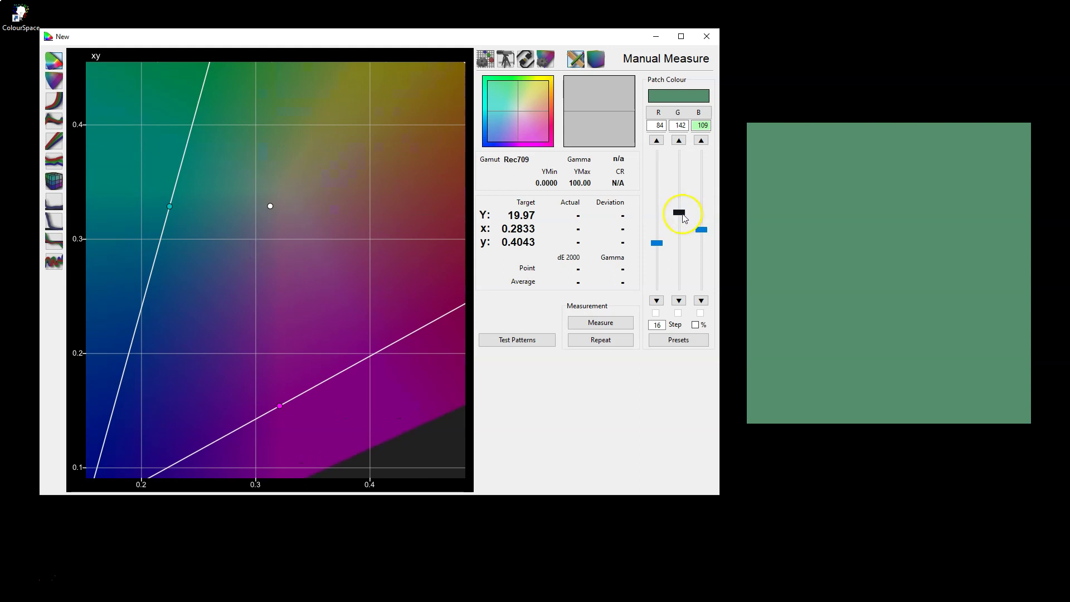
left_click_drag(684, 217, 659, 287)
left_click_drag(679, 244, 678, 301)
left_click_drag(701, 230, 702, 294)
left_click(596, 341)
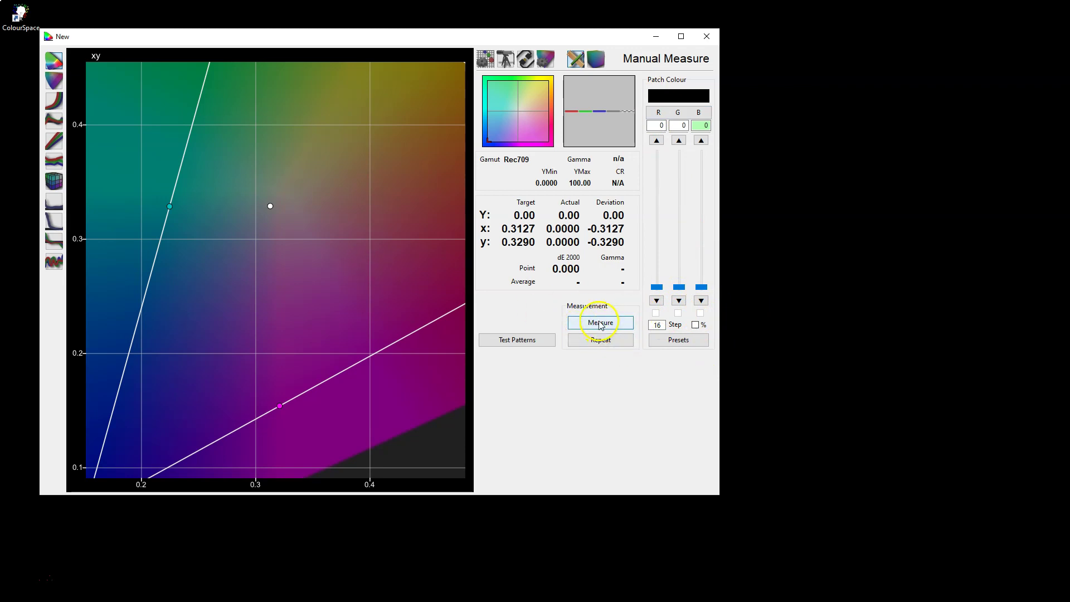
Turn off Intelligent Int. in the probe options and measure the black patch again.
left_click(506, 58)
left_click(487, 292)
left_click(488, 292)
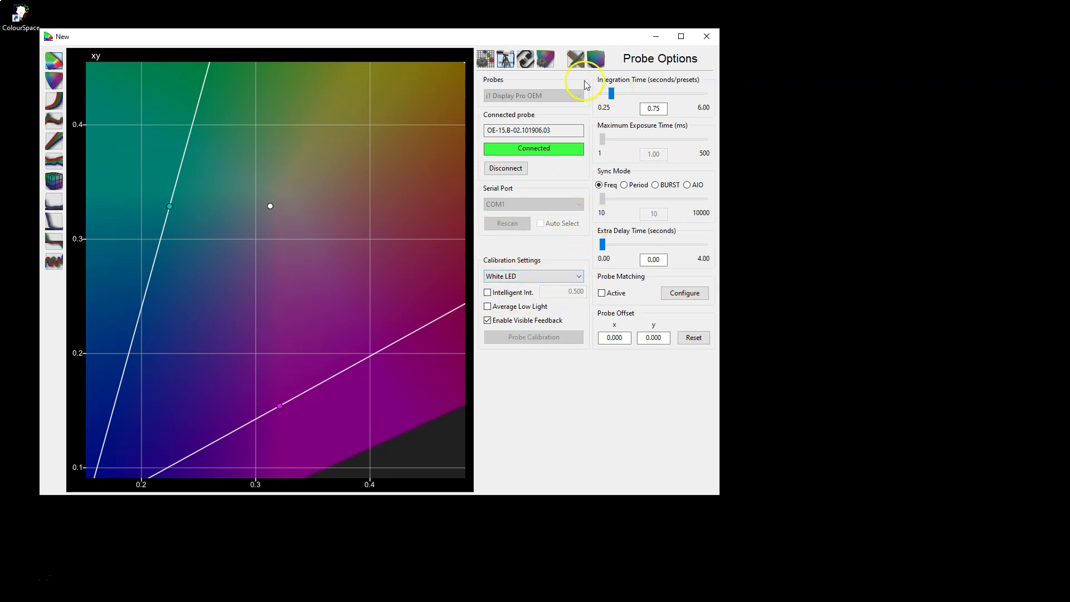
left_click(576, 58)
left_click(602, 322)
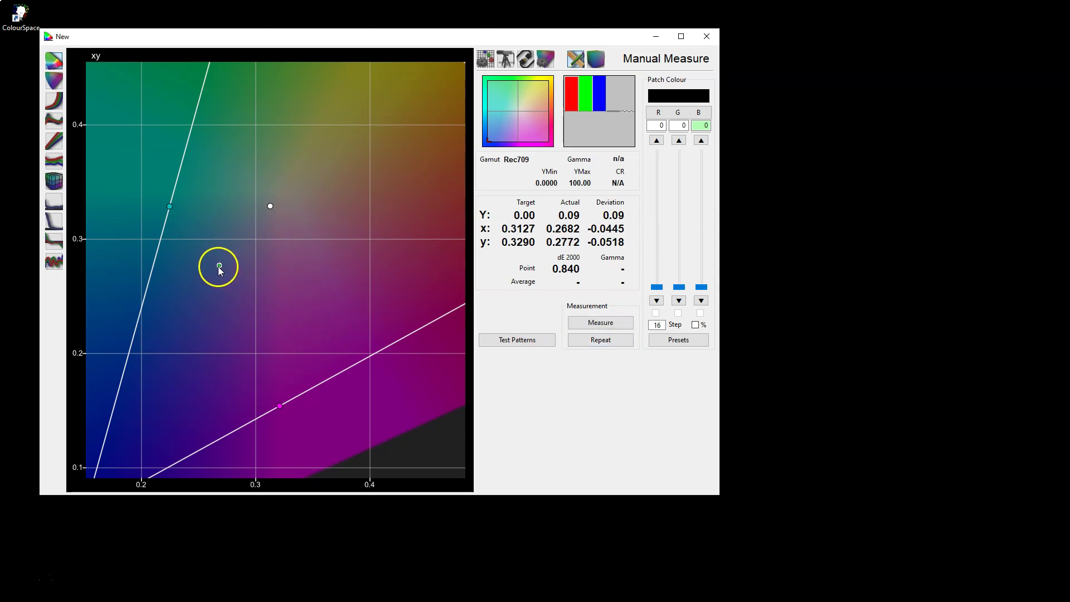
Set the patch colour to full white (255, 255, 255), measure it, and inspect the point on the xy graph.
left_click_drag(319, 220, 317, 257)
left_click_drag(661, 294, 658, 156)
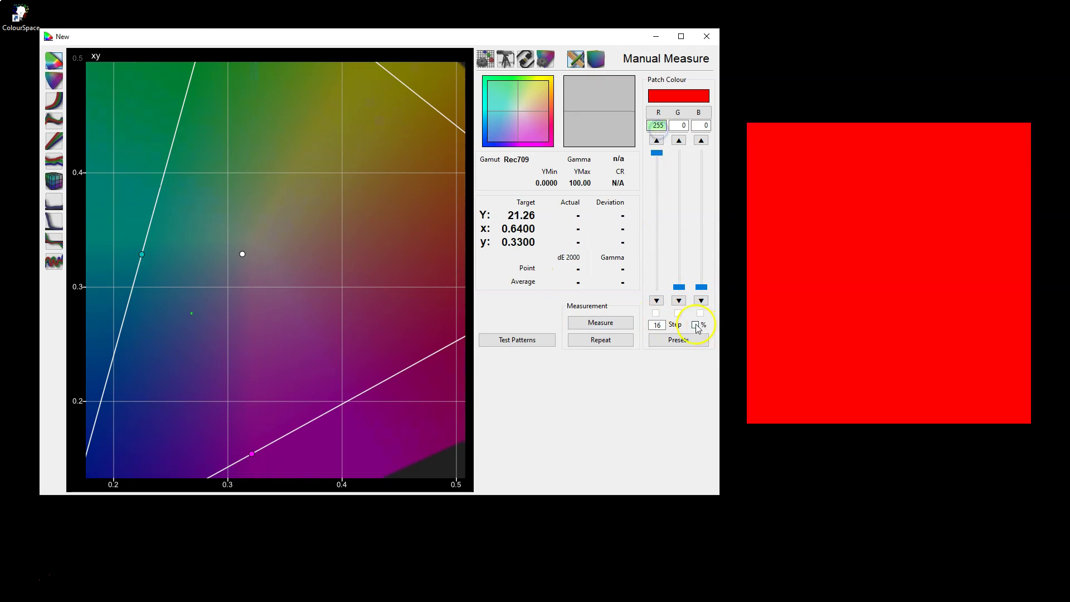
left_click_drag(682, 293, 703, 140)
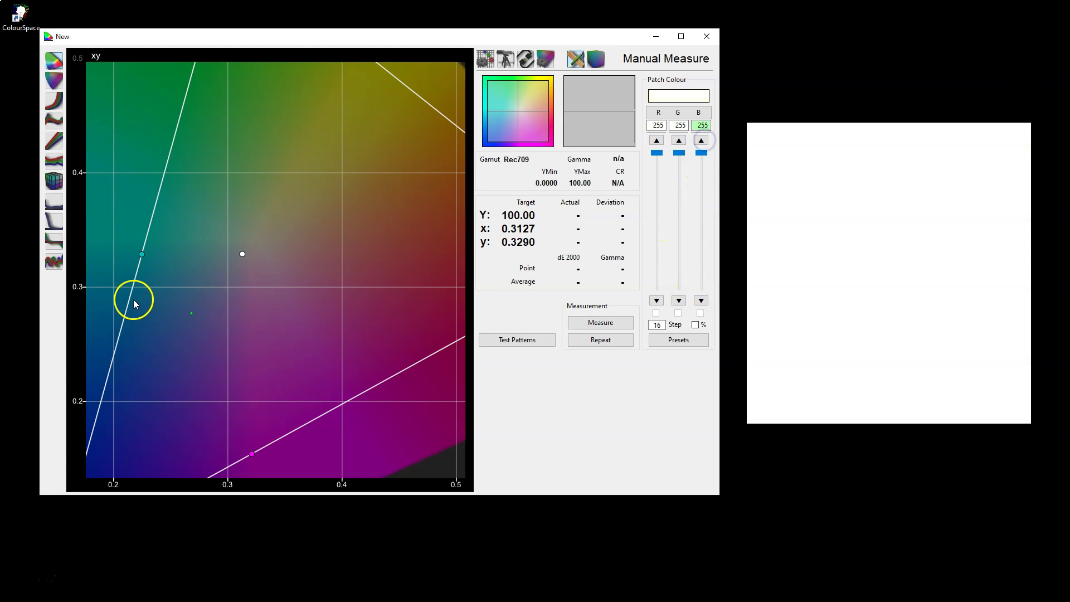
left_click(578, 325)
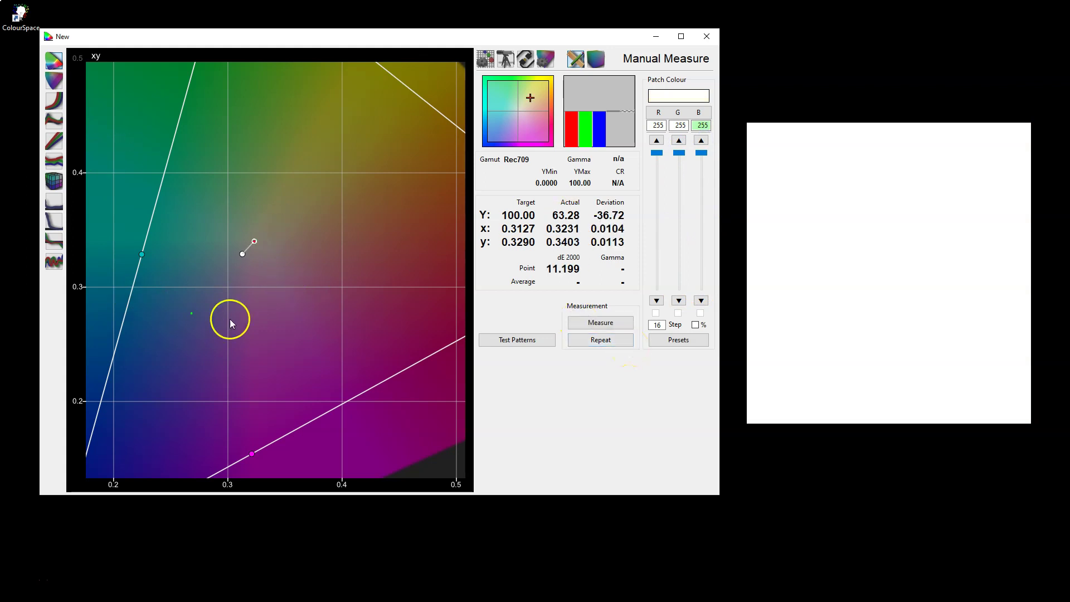
left_click_drag(323, 285, 346, 289)
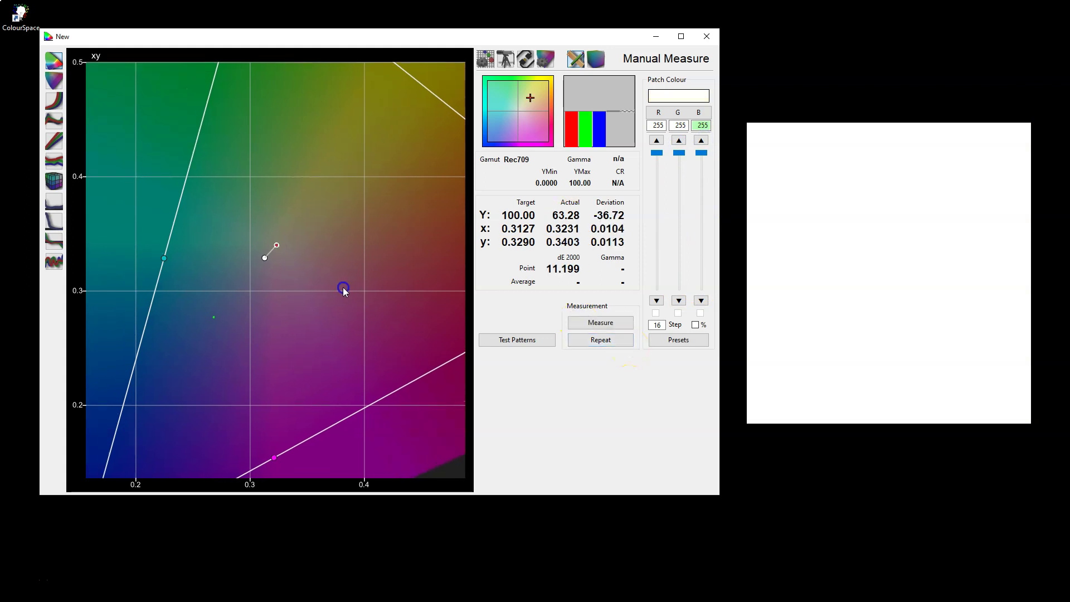
Copy the measured profile luma values into the luma target and return to manual measurement.
left_click(484, 60)
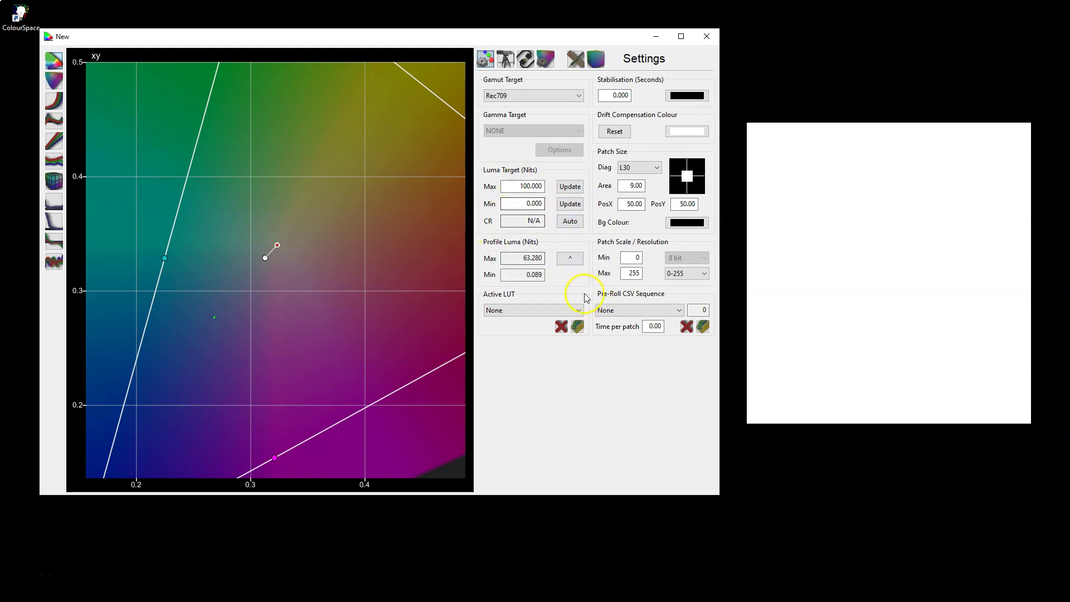
left_click(570, 257)
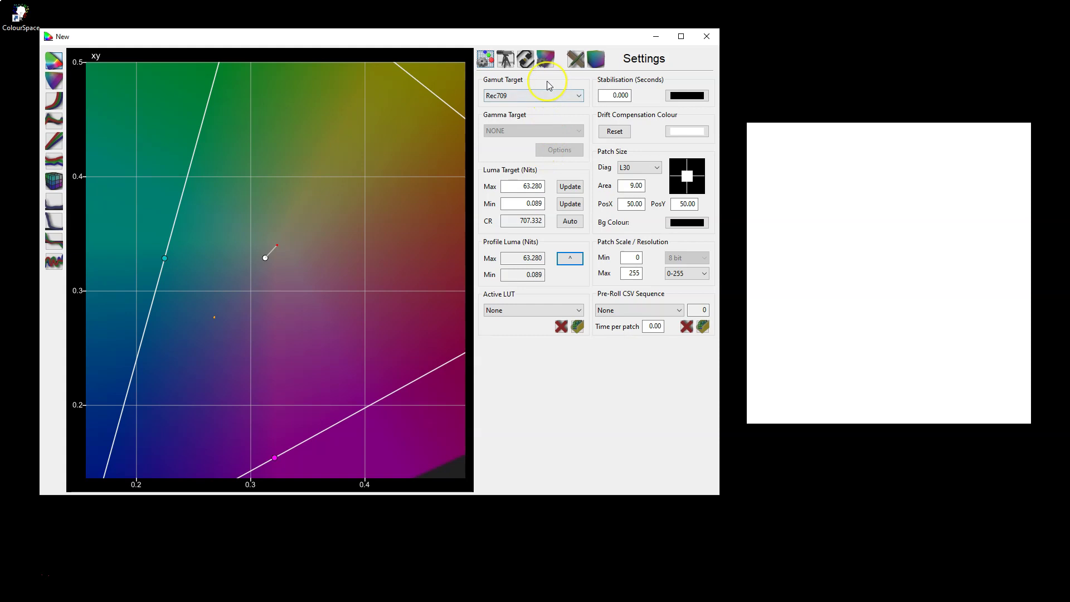
left_click(576, 60)
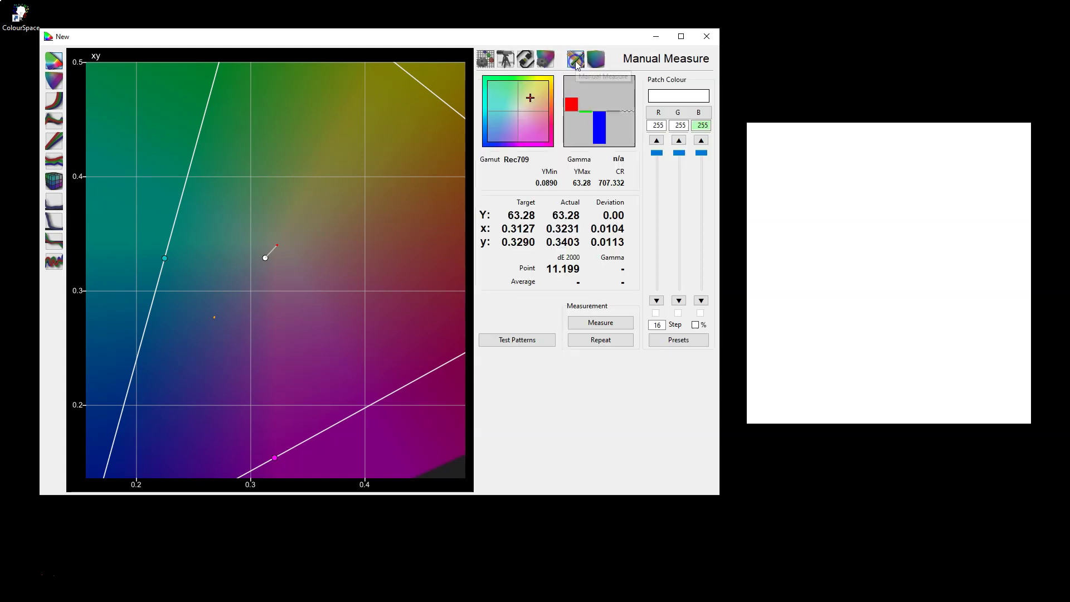
Adjust the patch colour channels to a purple of R 136, G 112, B 163.
left_click_drag(679, 153, 680, 205)
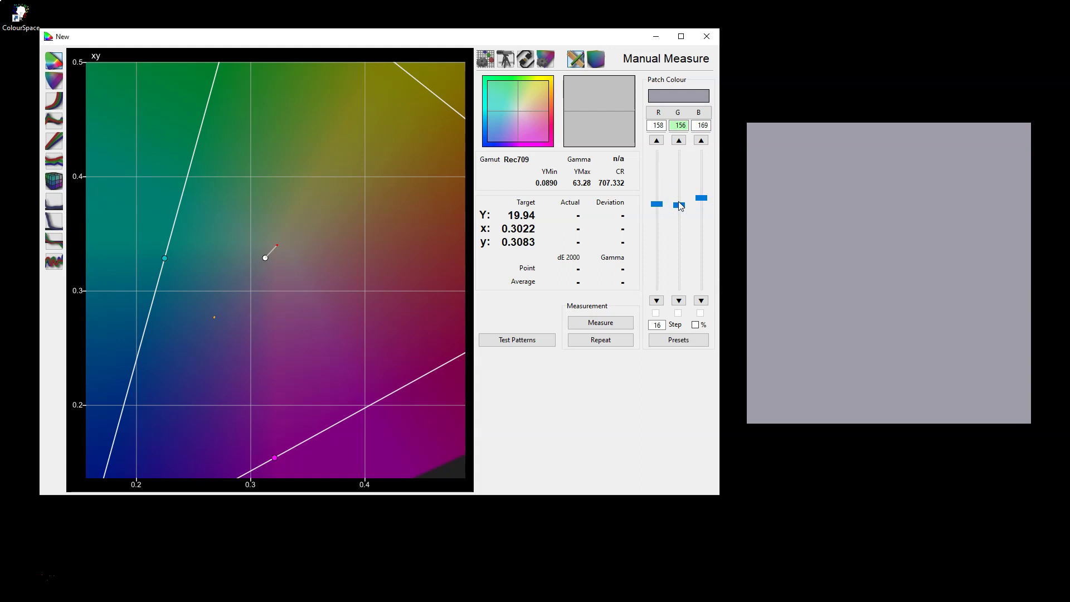
left_click_drag(701, 198, 702, 225)
left_click_drag(679, 204, 679, 180)
left_click(658, 215)
left_click_drag(658, 215, 658, 218)
left_click_drag(679, 181, 702, 209)
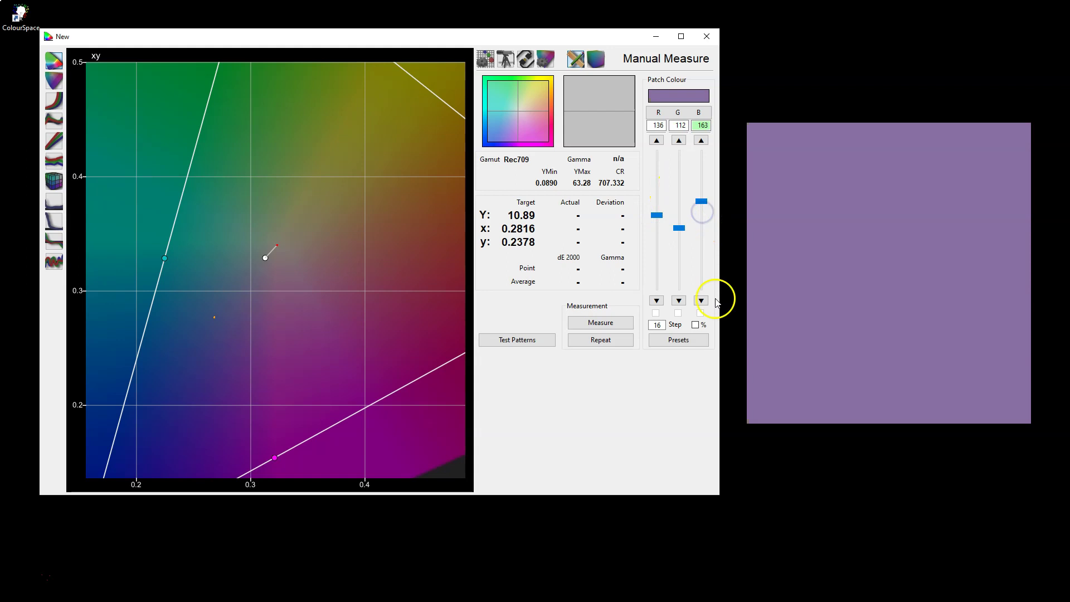
Import the patch presets from Memory Colour List.csv and look through the loaded list.
left_click(677, 341)
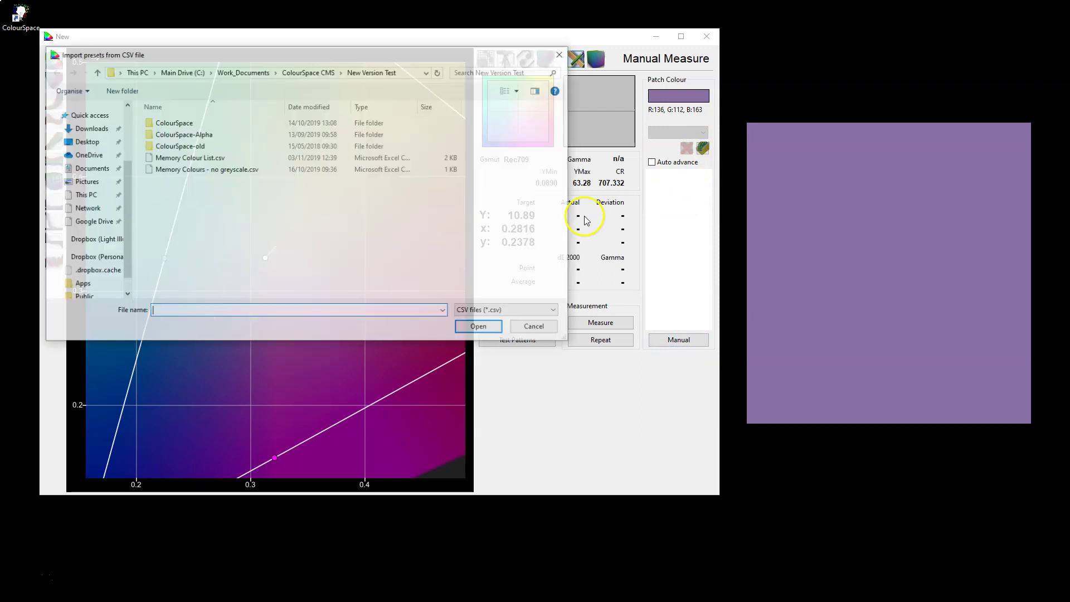
left_click(215, 158)
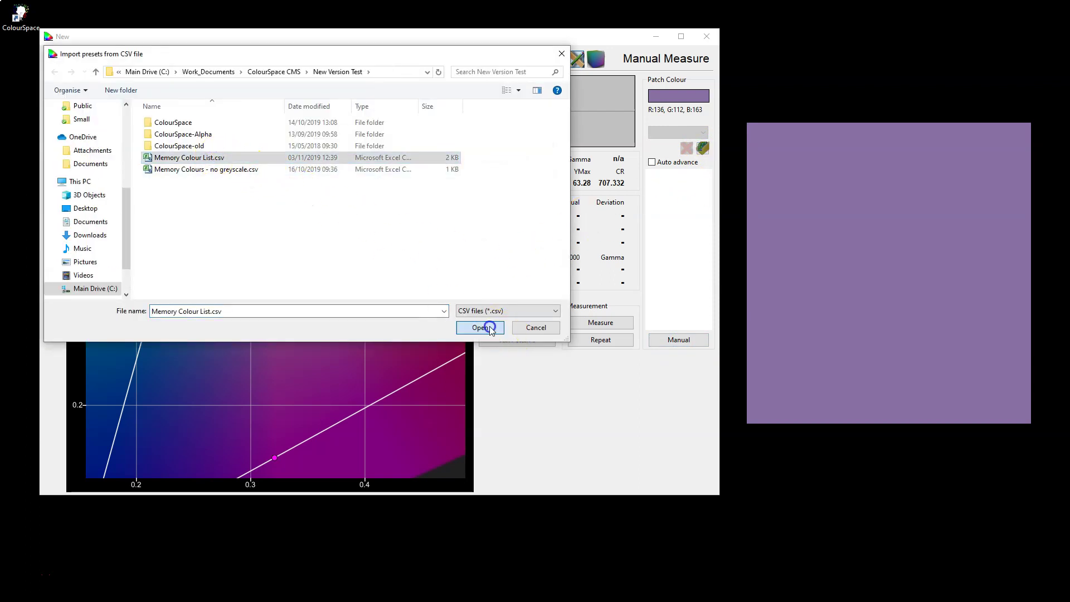
left_click(480, 327)
left_click_drag(708, 215, 713, 188)
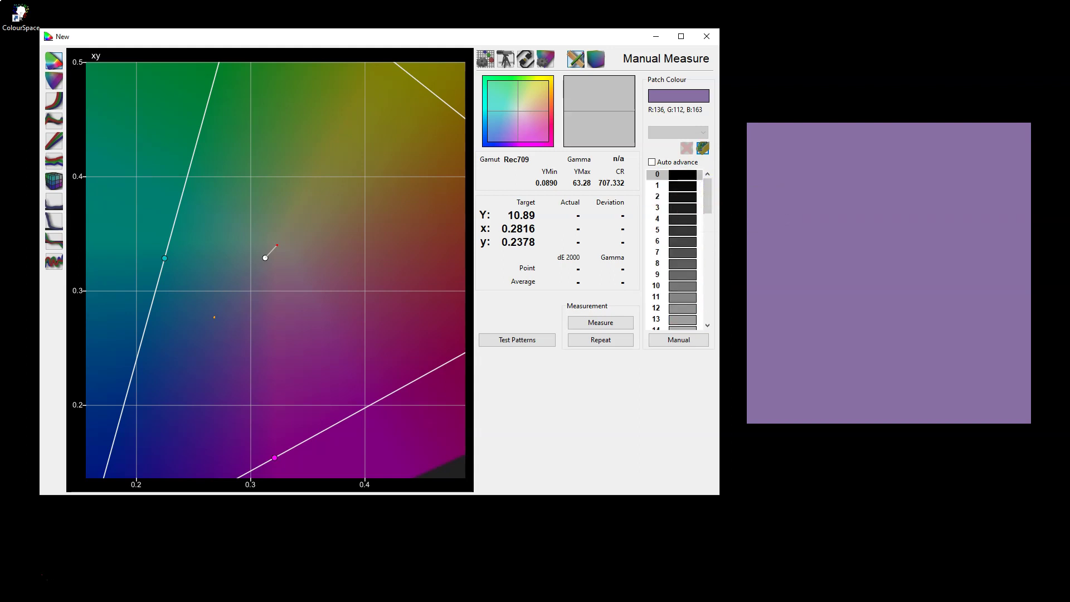
Switch to Excel and review the index, RGB and name columns of Memory Colour List.csv, then return to ColourSpace.
key("alt+Tab")
left_click_drag(691, 191, 696, 320)
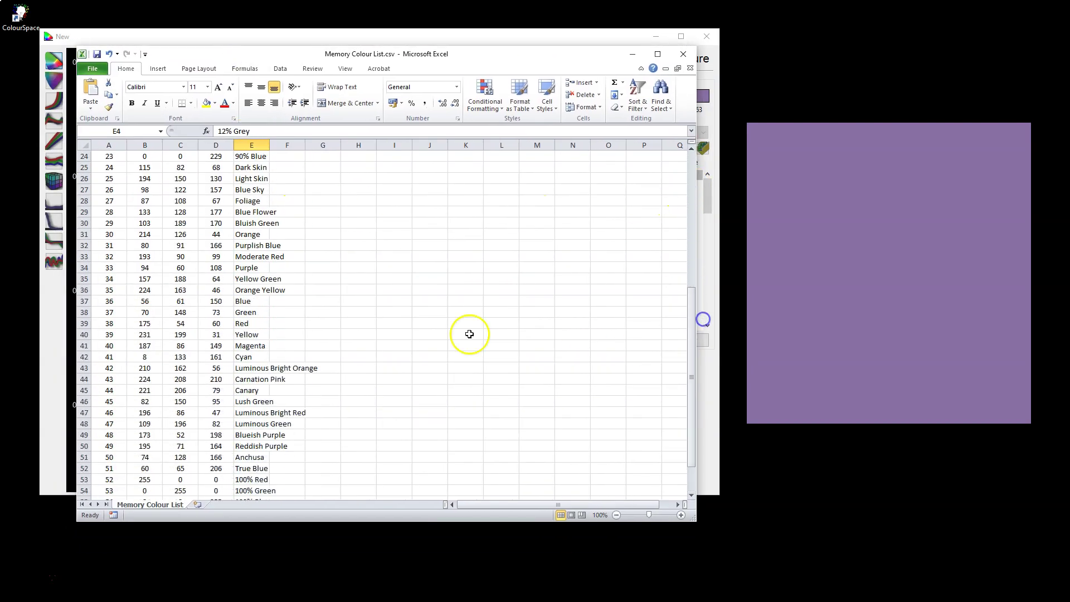
left_click(109, 312)
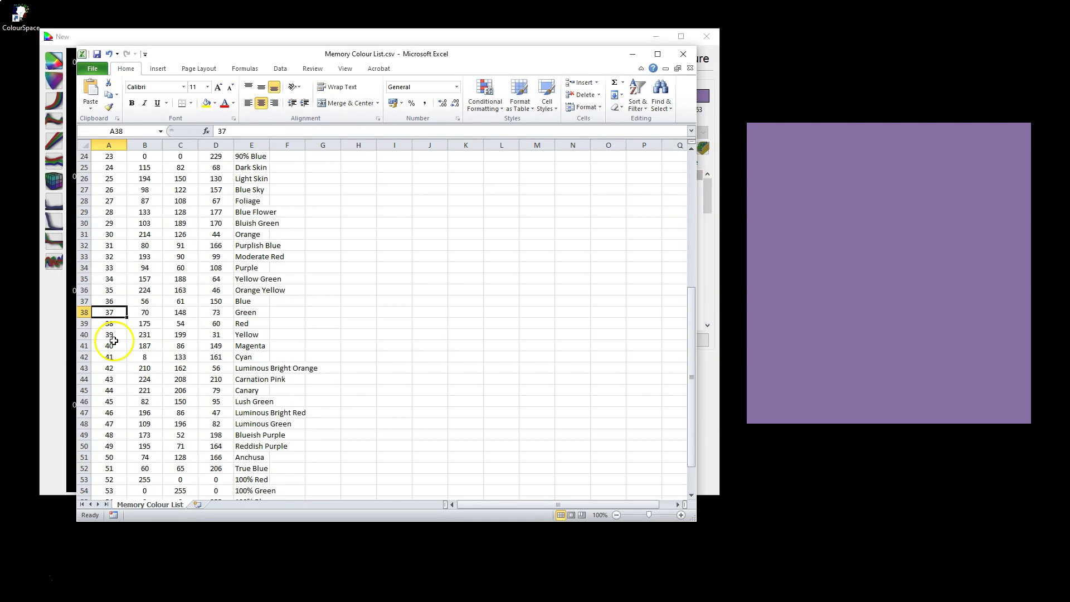
left_click_drag(143, 313, 215, 313)
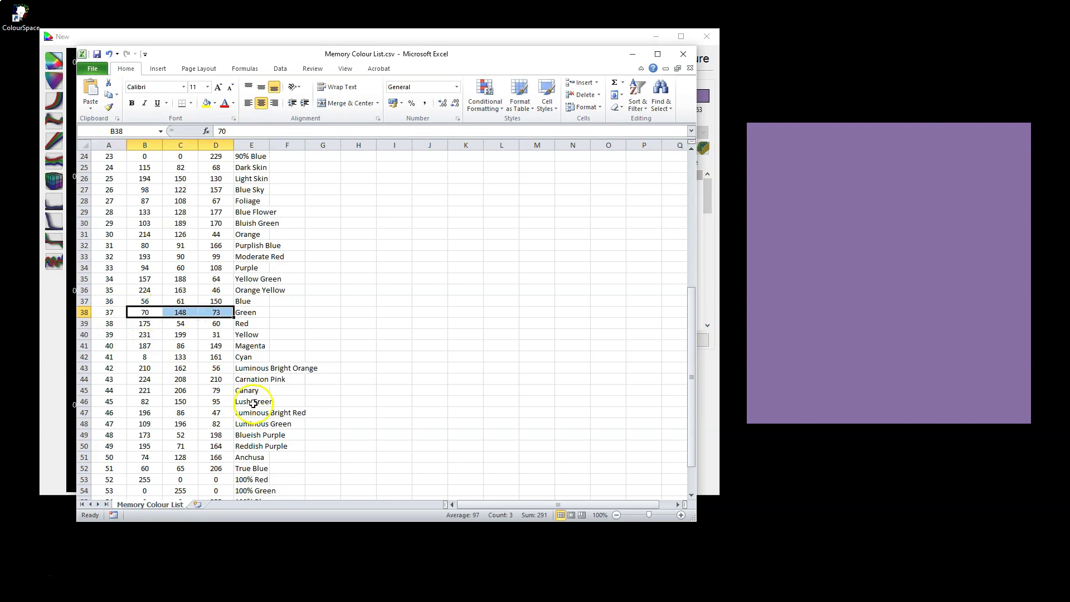
left_click(255, 312)
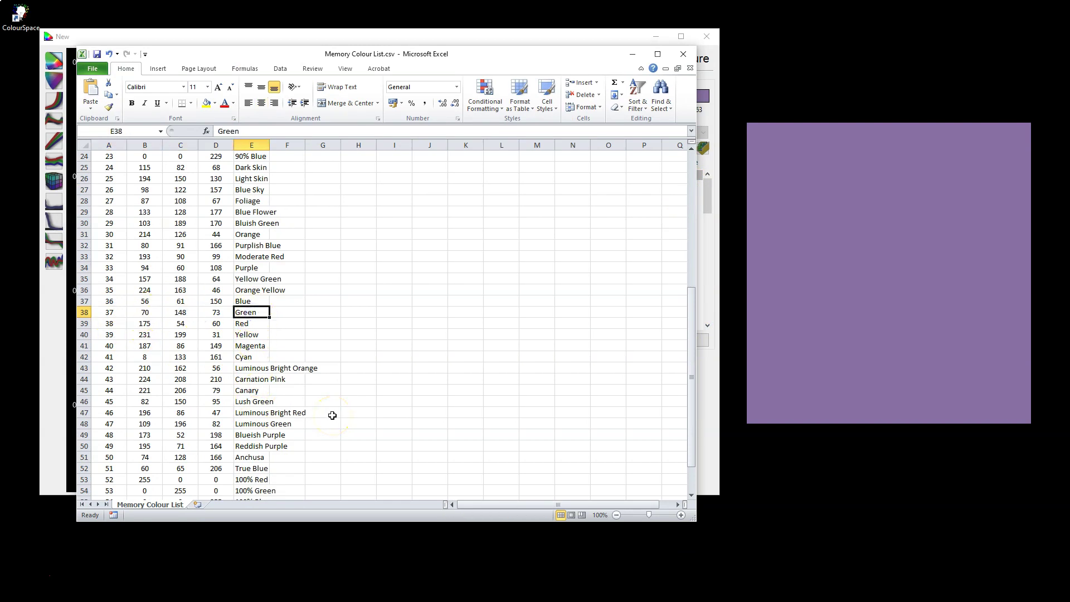
left_click_drag(692, 344, 693, 217)
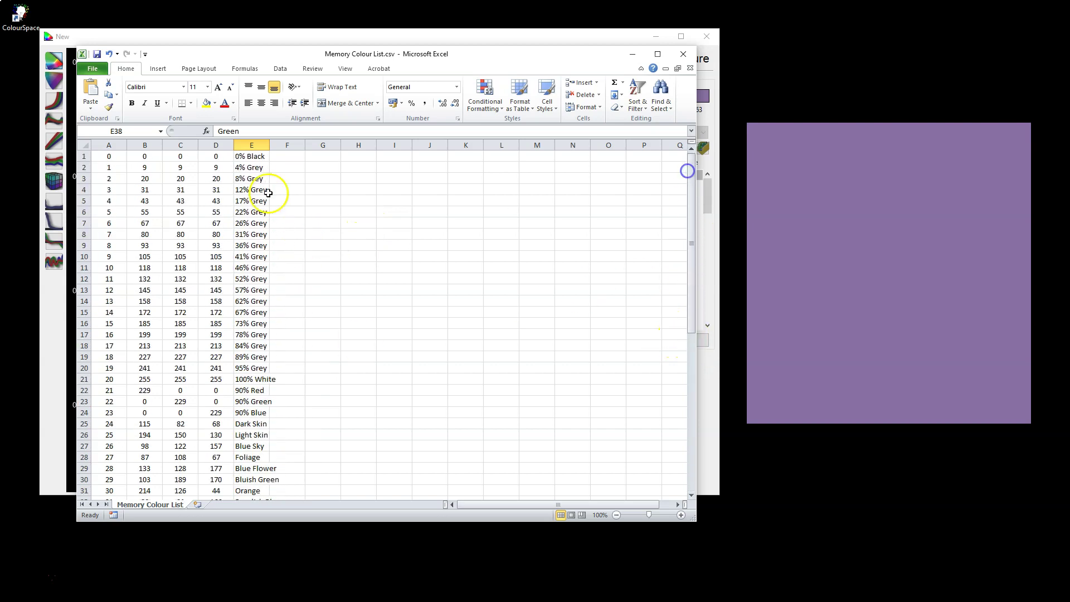
left_click(632, 53)
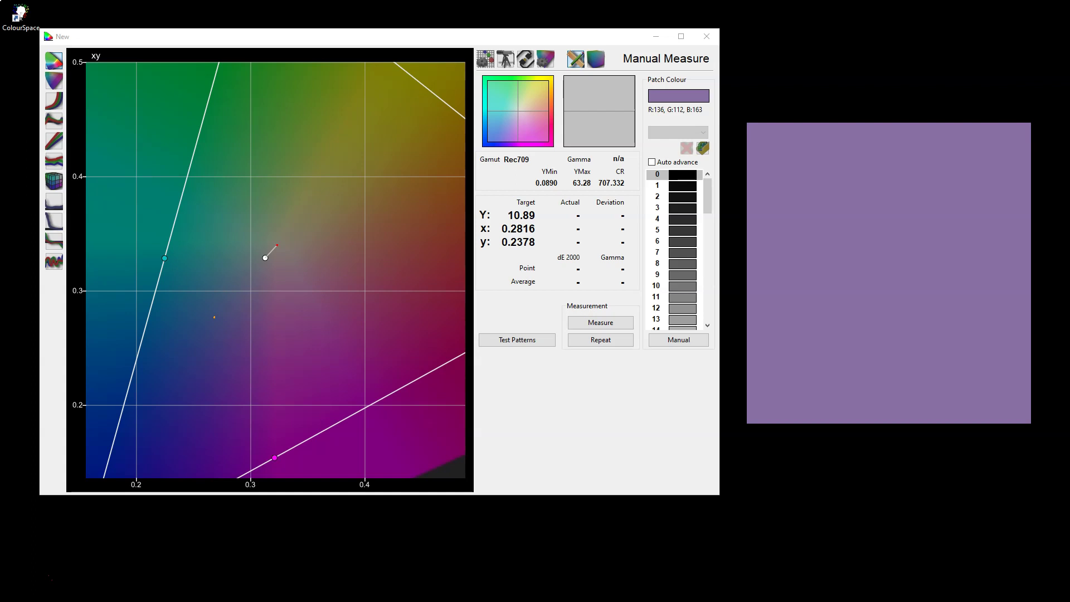
Measure the preset patches 25 (light skin), 29 (bluish green) and 0 (black) individually.
left_click(673, 177)
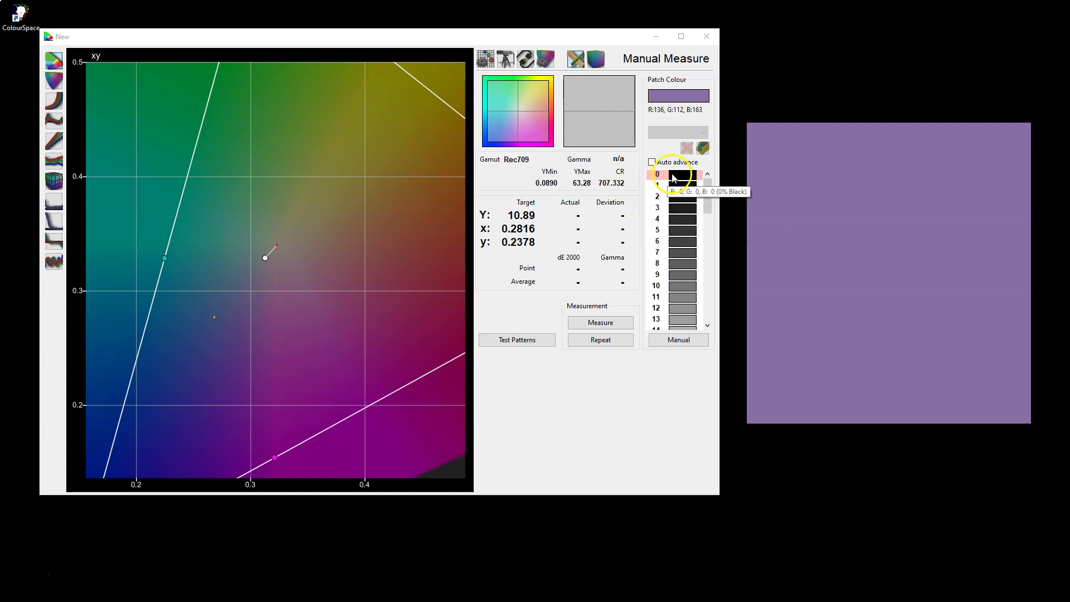
left_click_drag(707, 185, 703, 242)
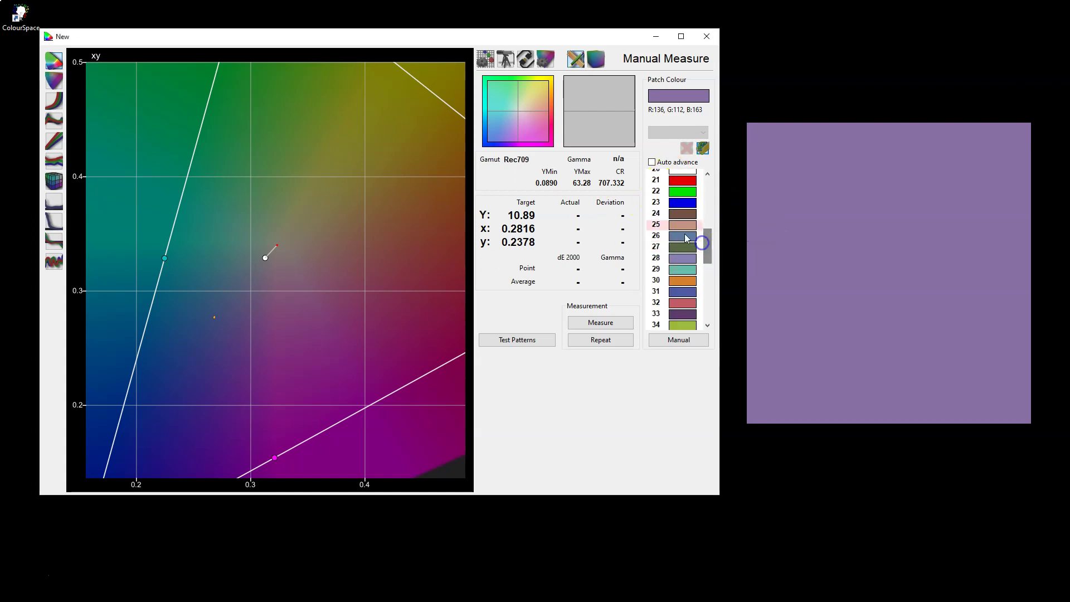
left_click(684, 225)
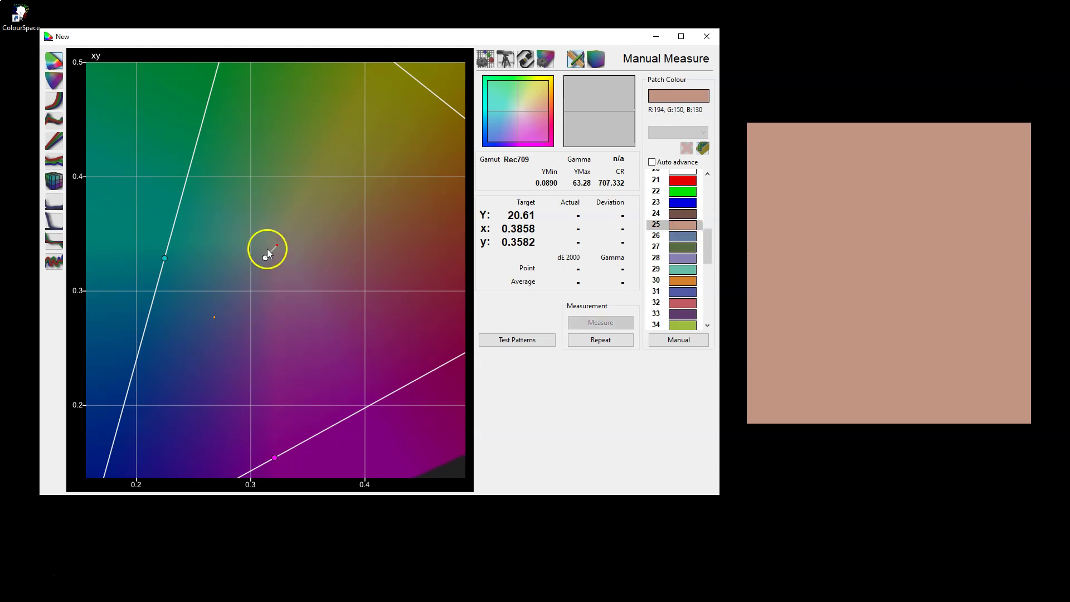
scroll(324, 235, "down", 4)
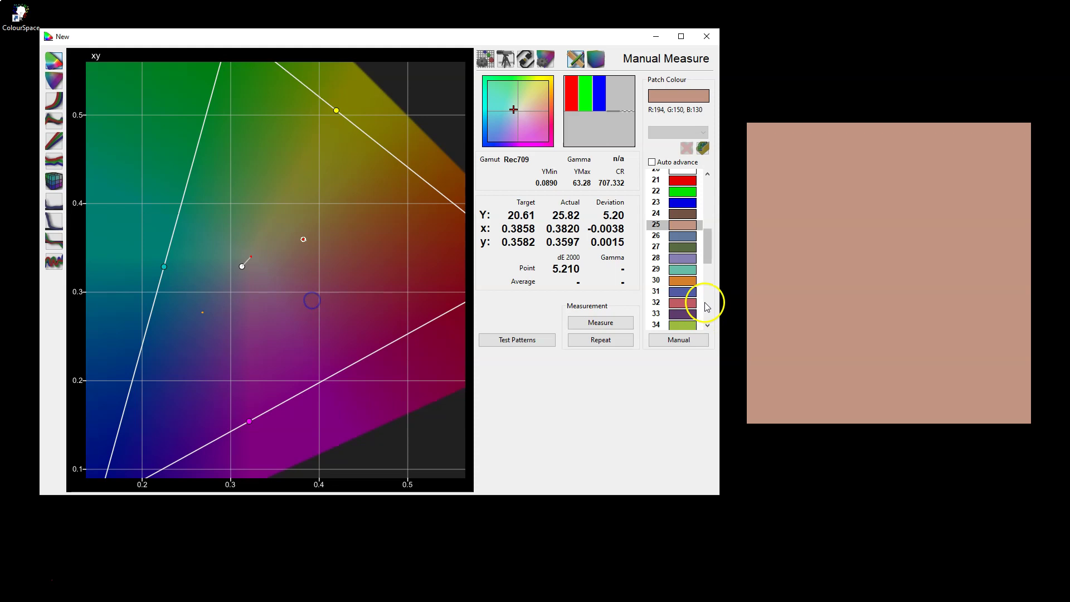
left_click(685, 269)
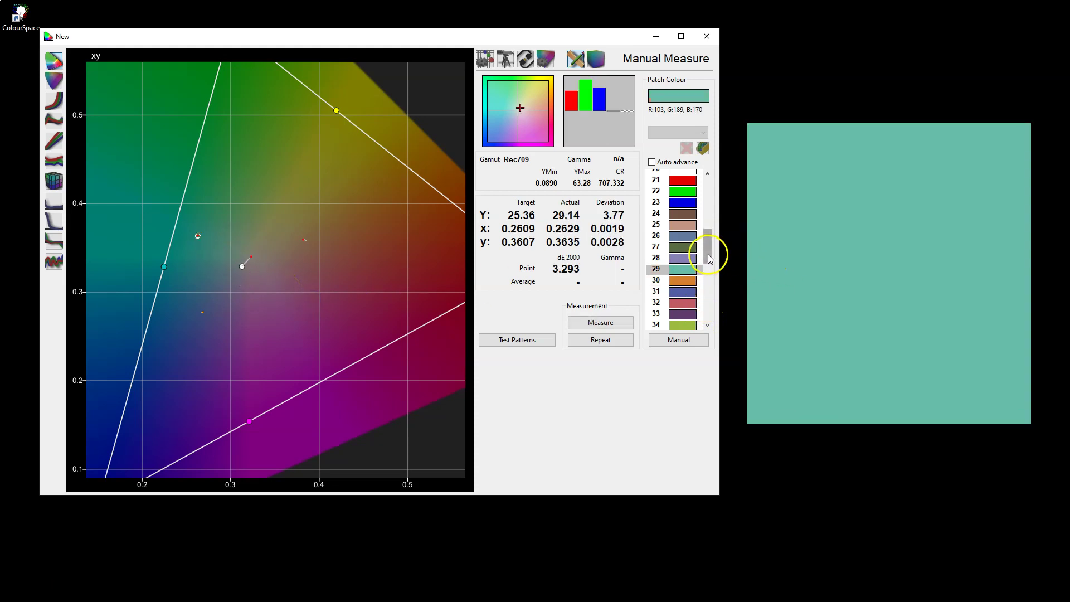
scroll(709, 250, "up", 7)
left_click(686, 178)
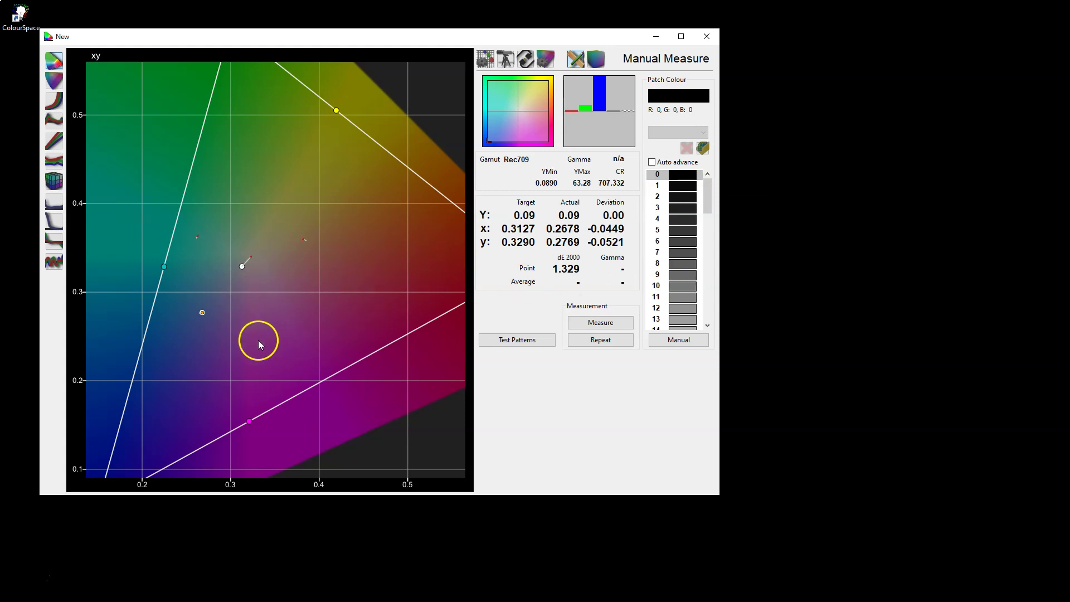
Enable Auto advance for the presets and start a repeat measurement from patch 0.
mouse_move(709, 191)
left_mouse_down()
mouse_move(715, 317)
mouse_move(707, 179)
left_mouse_up()
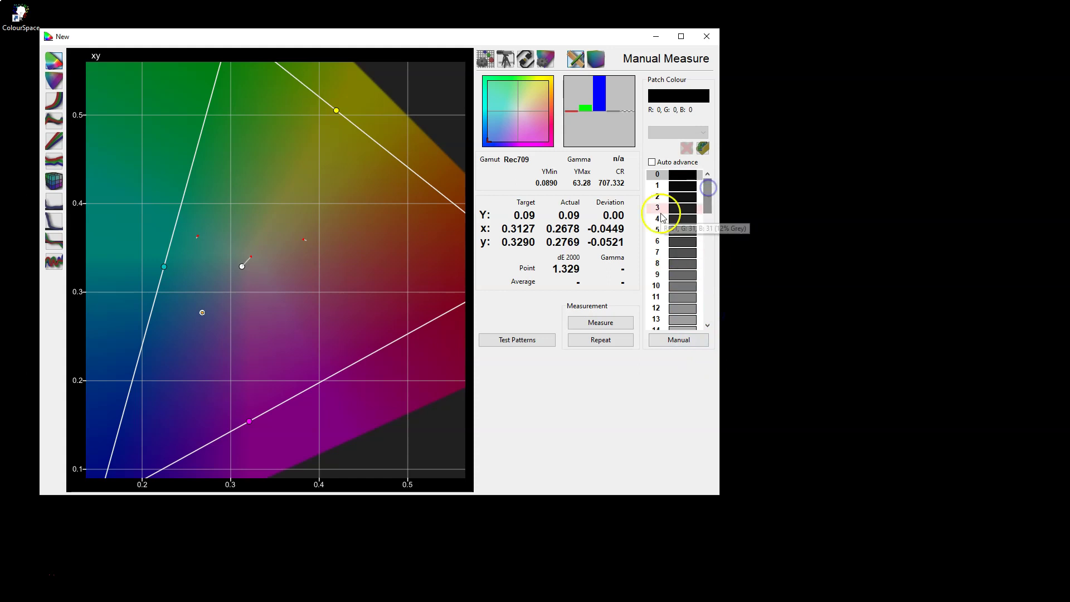
left_click_drag(363, 40, 365, 38)
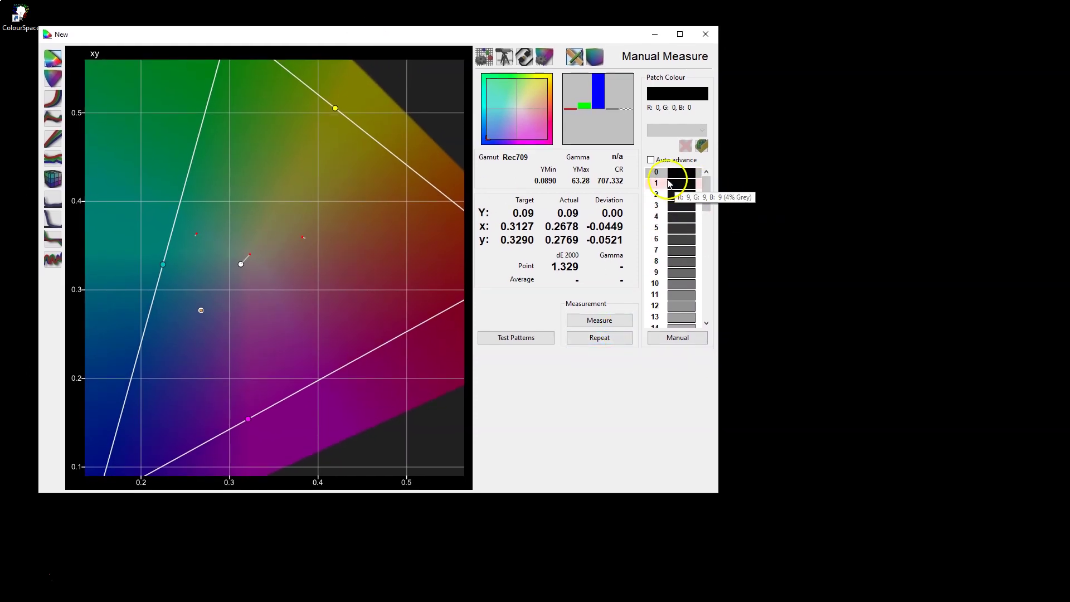
left_click(652, 161)
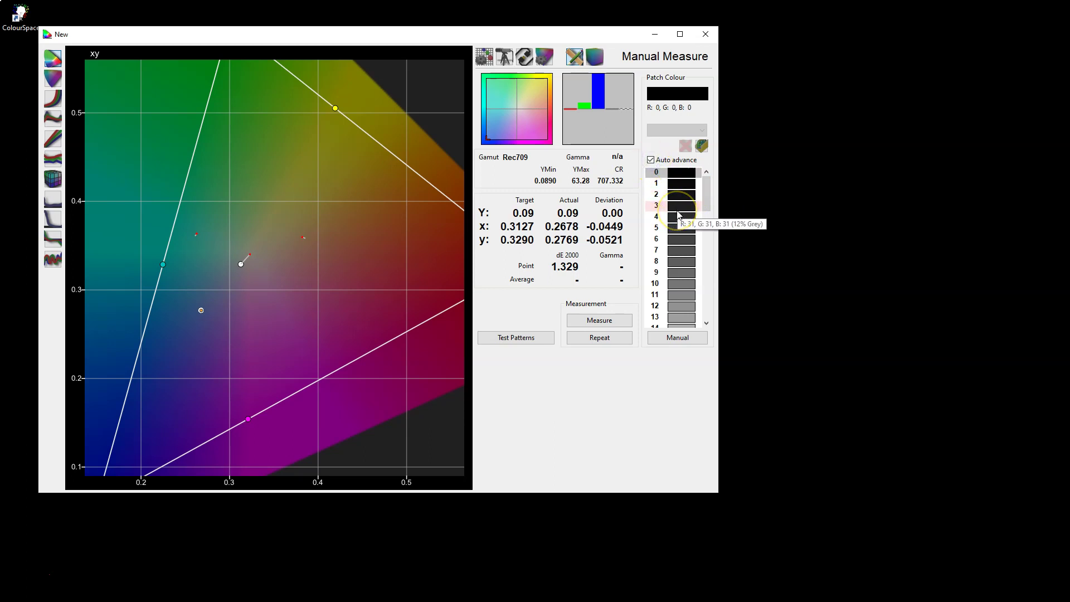
left_click(606, 339)
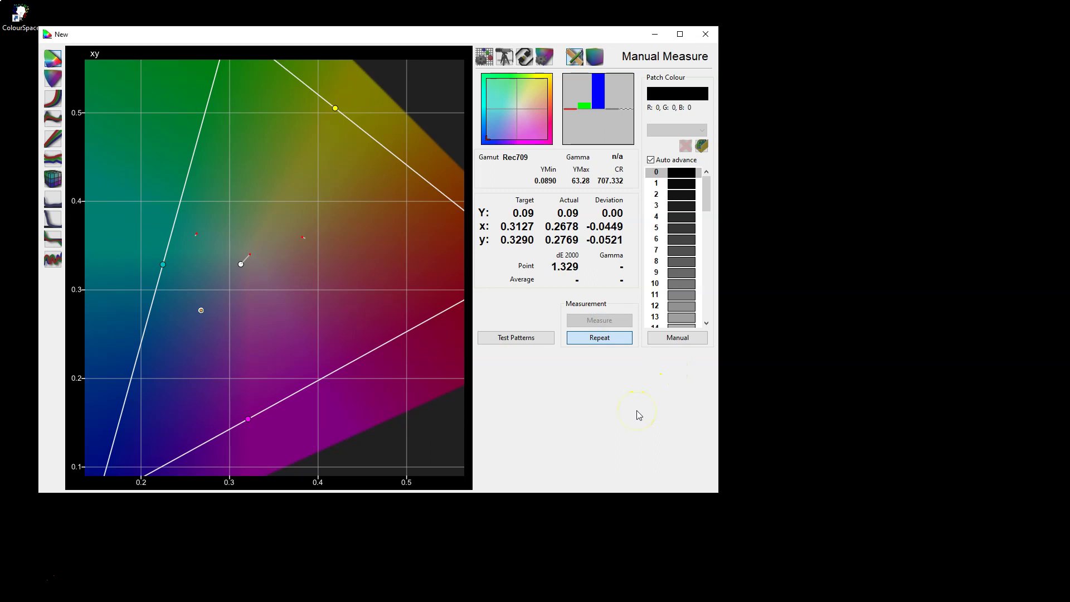
Compare the manual RGB values with the preset list while the automatic measurement sequence runs.
left_click(677, 338)
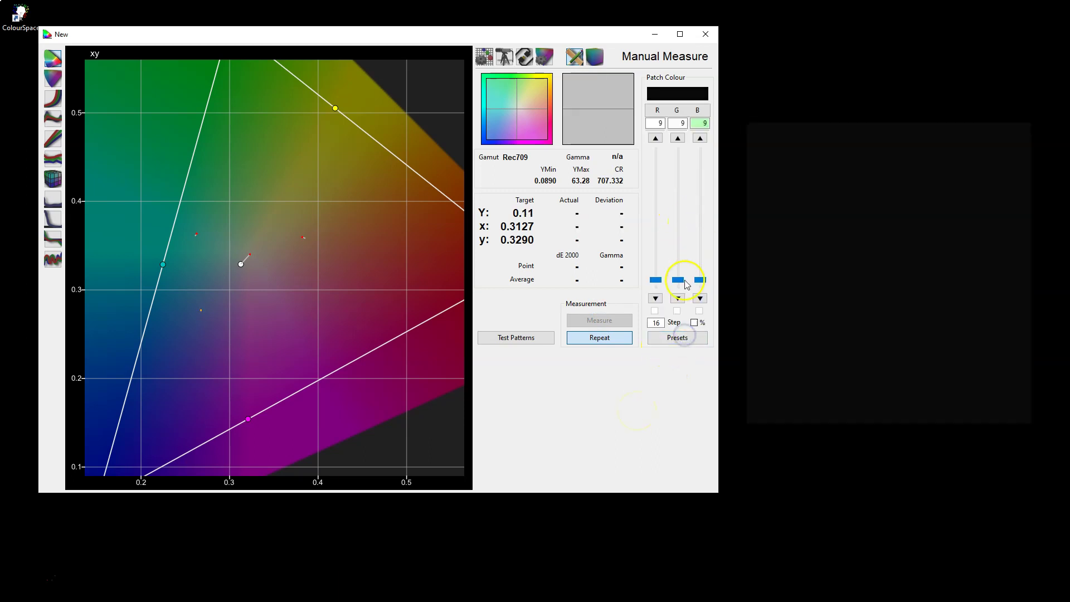
left_click(685, 262)
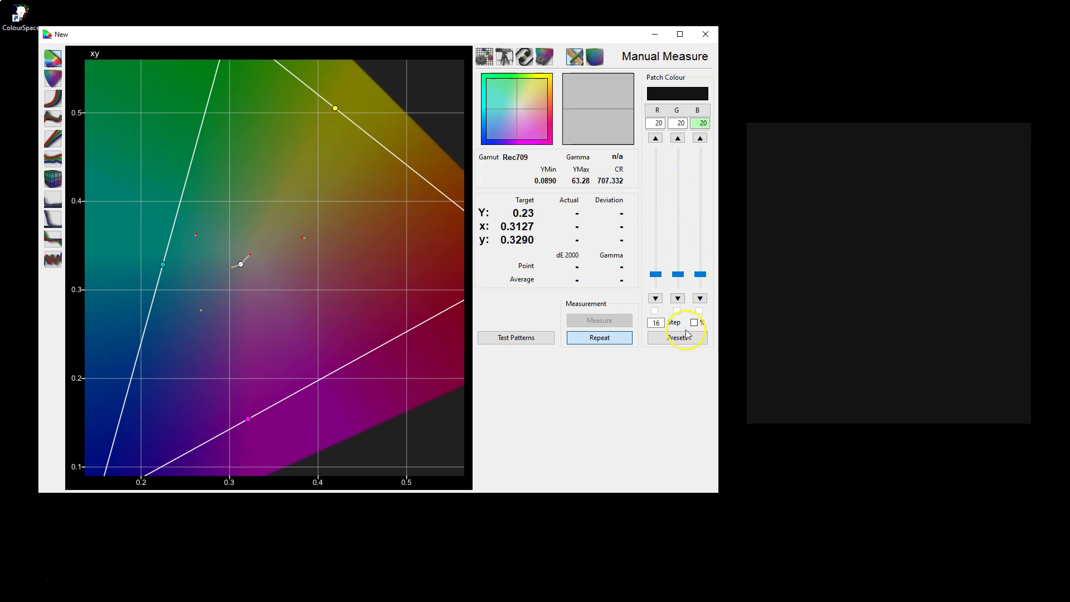
key("Page_Up")
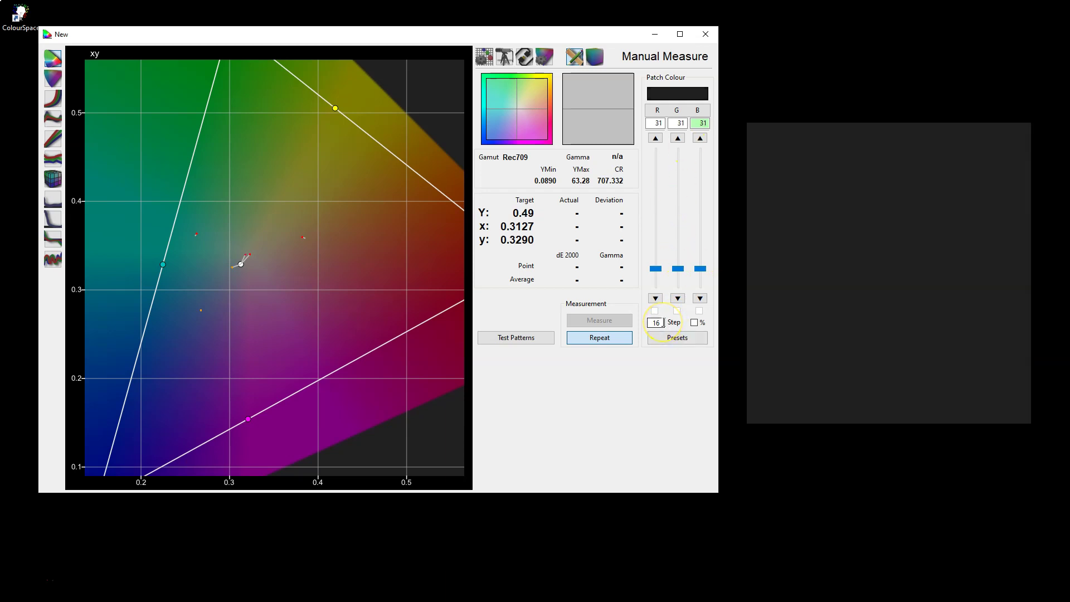
left_click(665, 148)
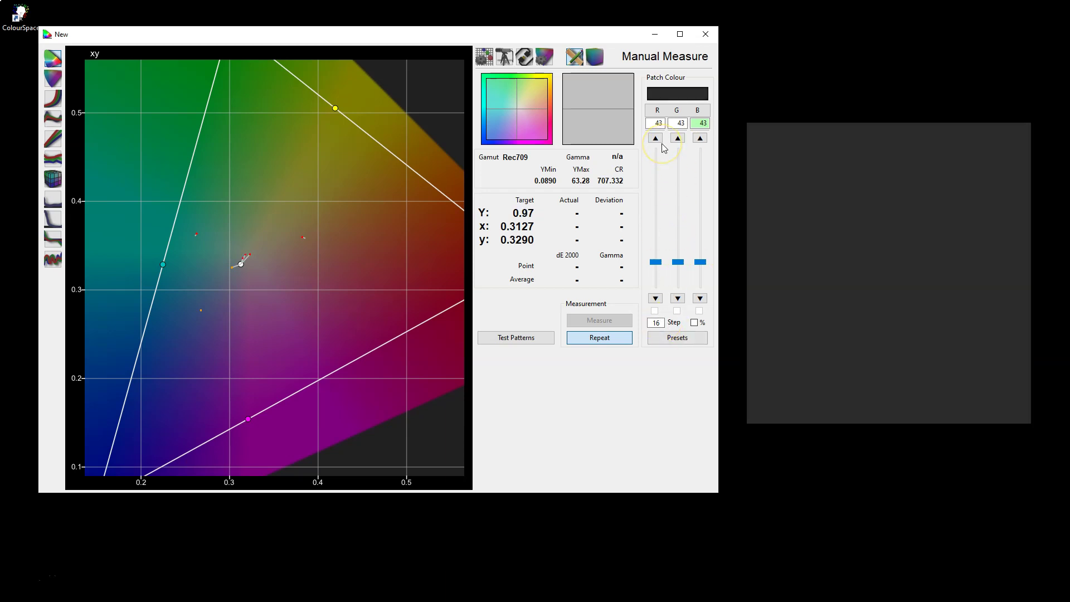
left_click(659, 343)
left_click(686, 184)
mouse_move(707, 196)
left_mouse_down()
mouse_move(708, 289)
mouse_move(709, 195)
left_mouse_up()
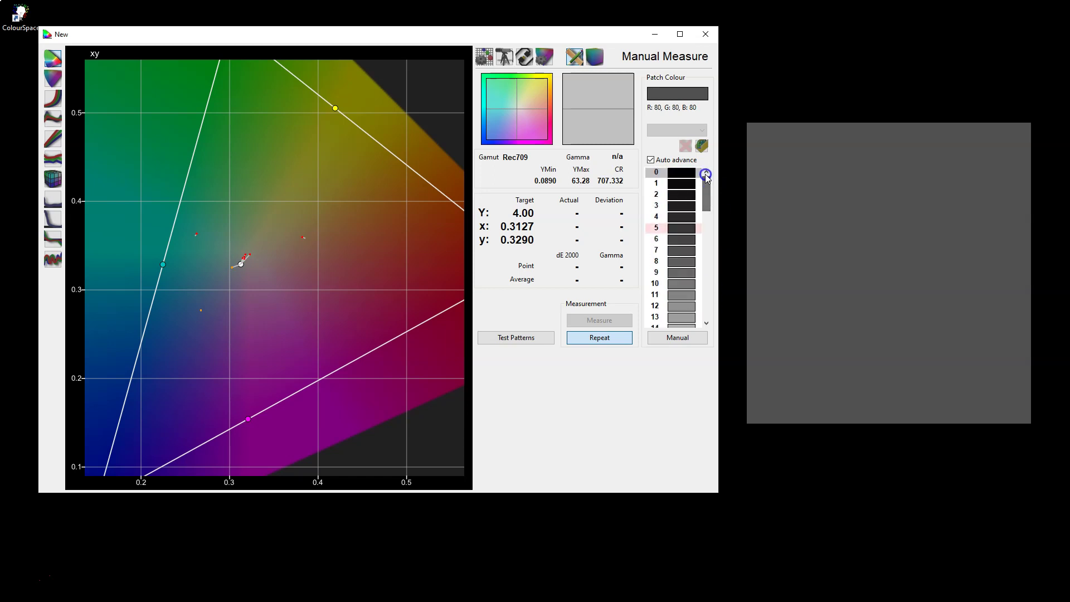
left_click(677, 337)
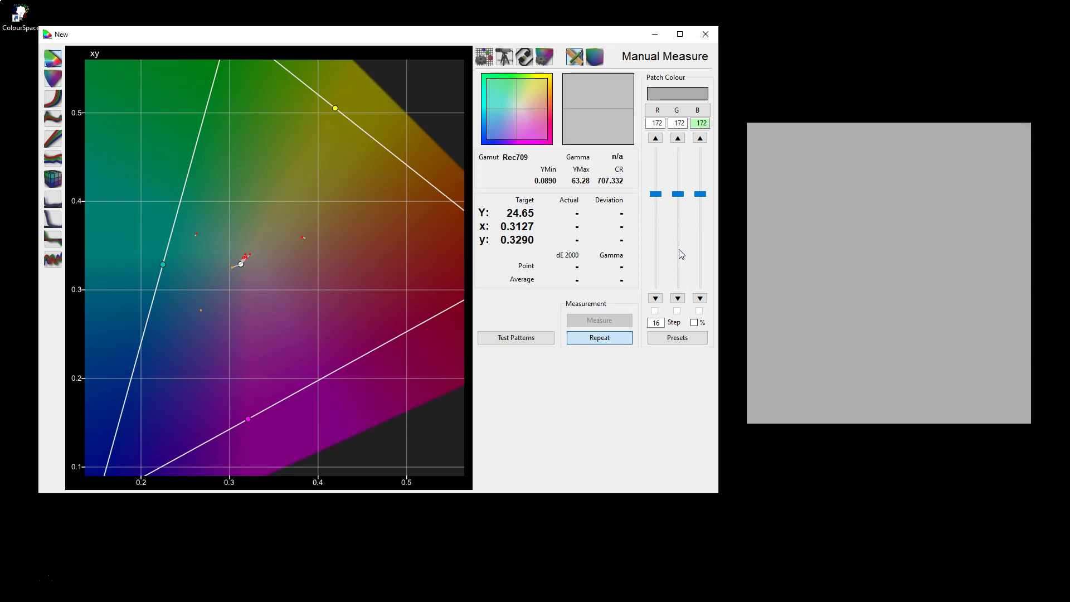
View the whole gamut triangle on the xy graph and check the Targets overlay in the graph options.
scroll(306, 290, "down", 4)
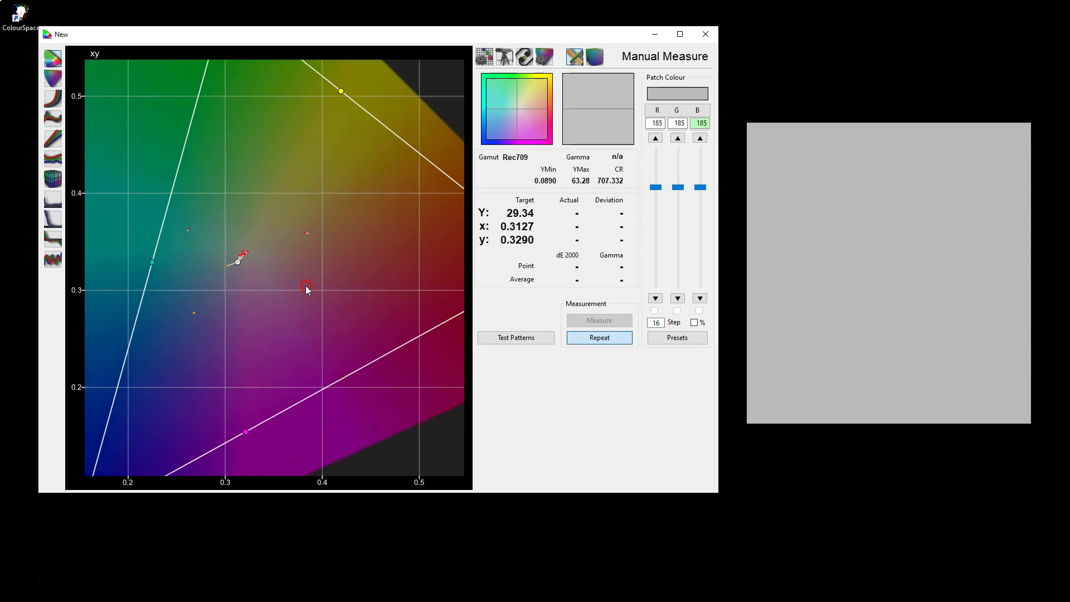
left_click_drag(309, 303, 300, 280)
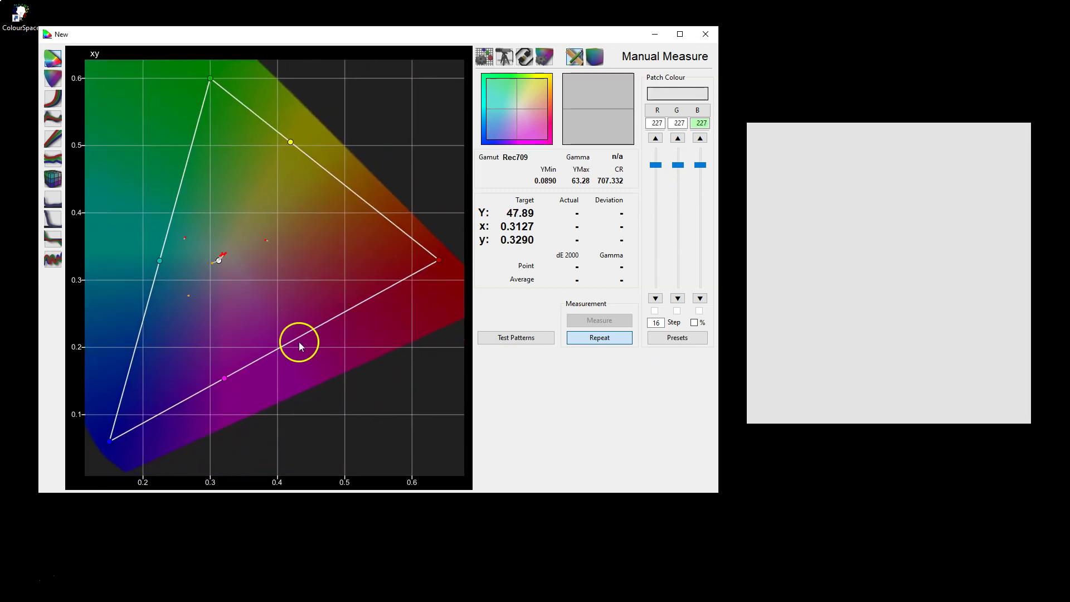
left_click(545, 56)
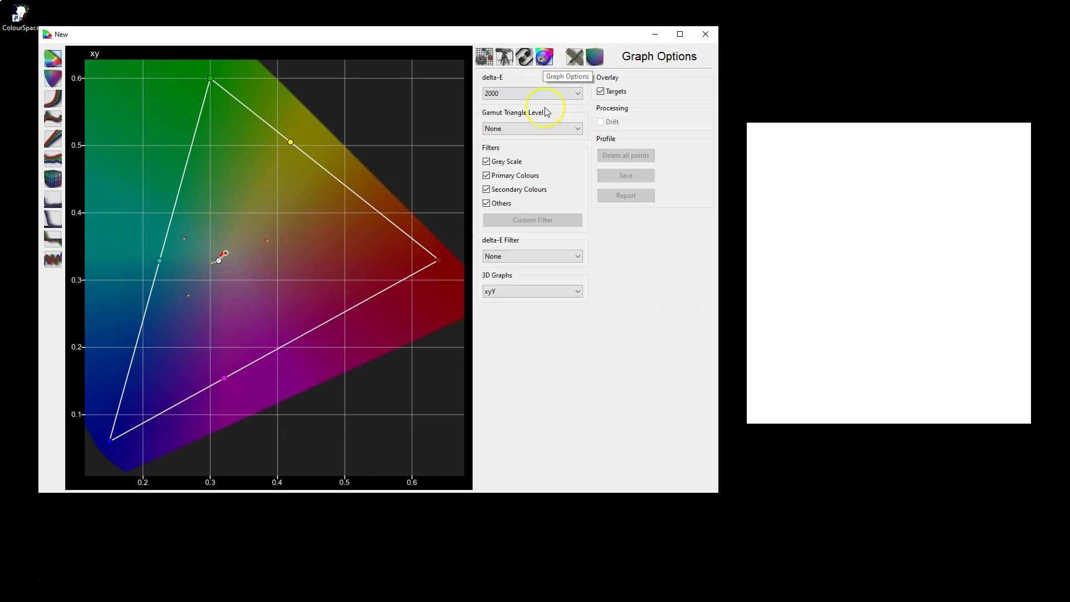
left_click(601, 92)
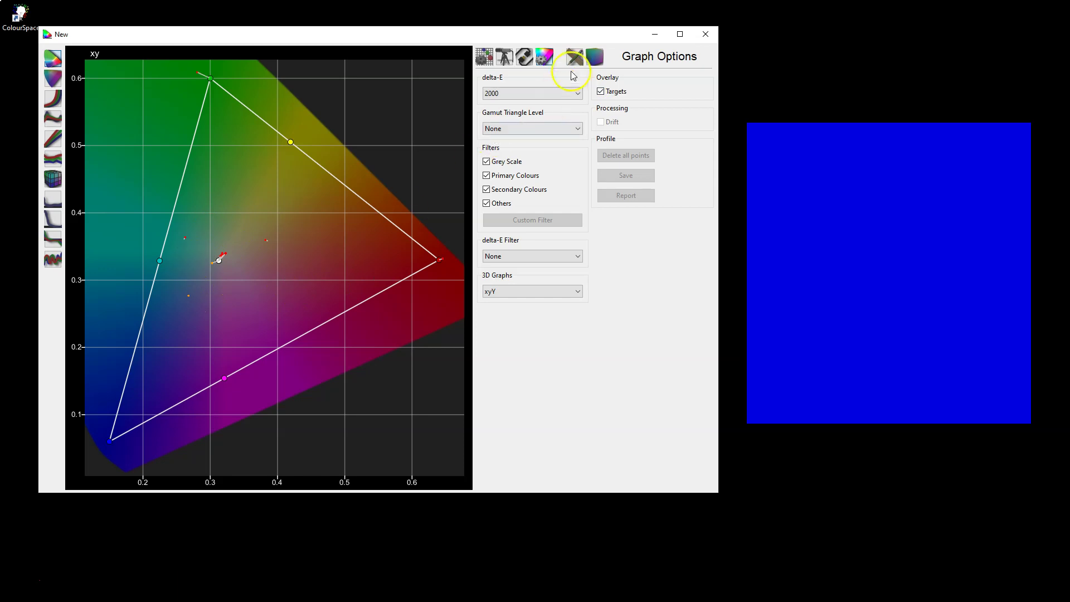
Return to manual measurement and let the preset sequence finish through patch 57.
left_click(575, 56)
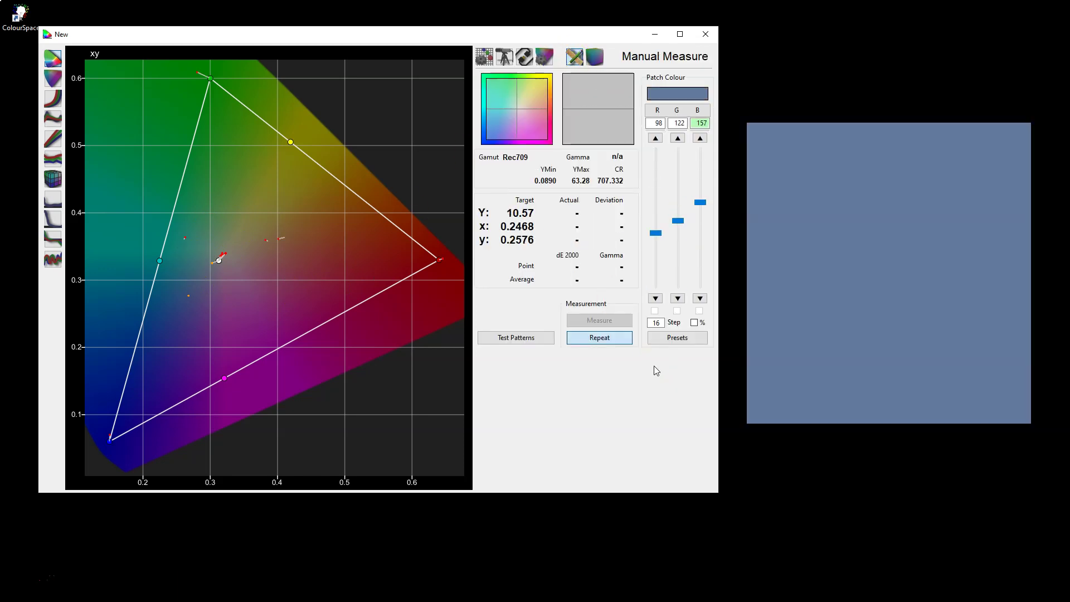
left_click(612, 342)
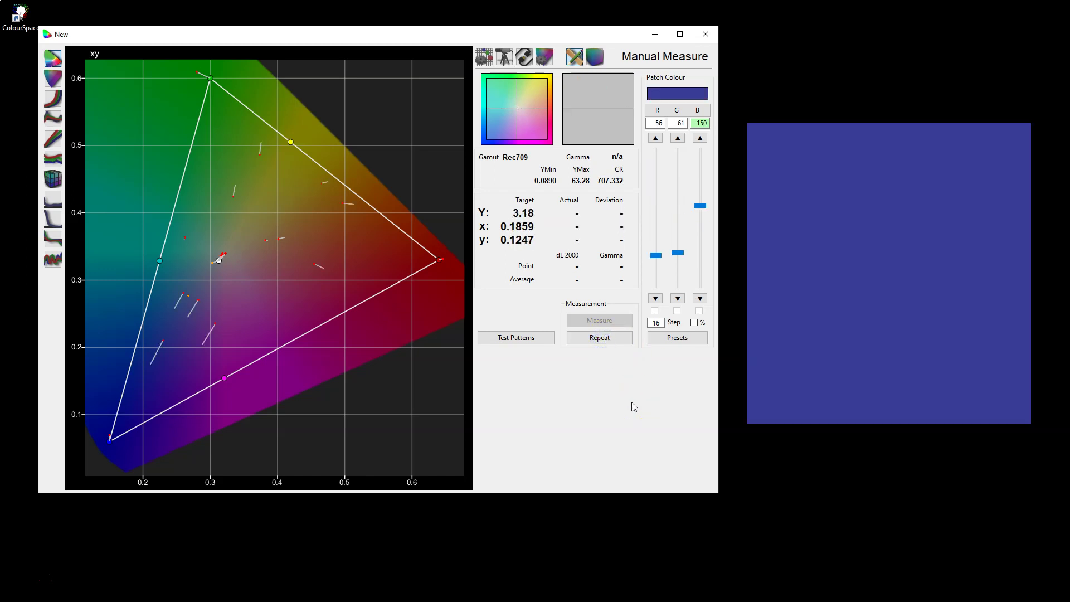
left_click(646, 394)
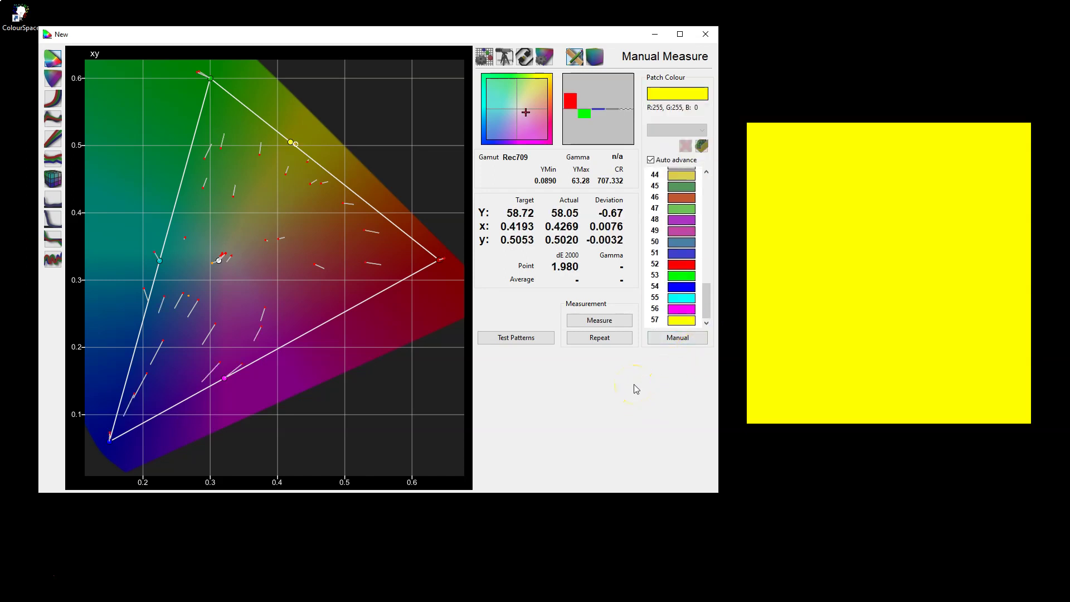
Inspect the measured preset points against their targets across the xy graph.
left_click_drag(231, 296, 267, 243)
left_click(282, 310)
left_click(252, 210)
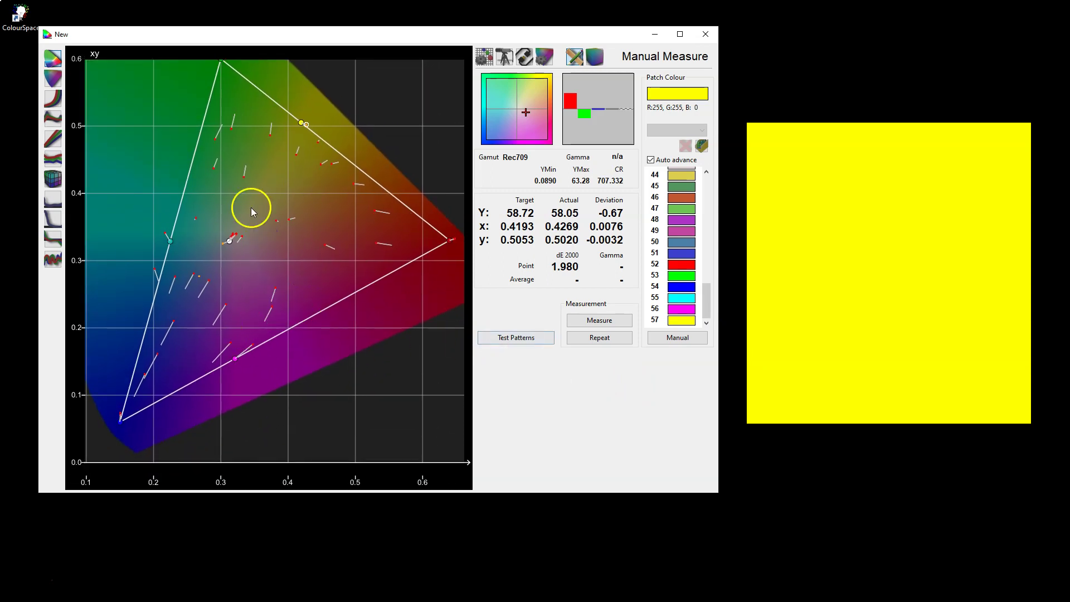
Look through the gamma, differential gamma and neighbouring graphs, and return to the xy gamut graph.
mouse_move(232, 221)
left_mouse_down()
mouse_move(265, 251)
mouse_move(249, 232)
left_mouse_up()
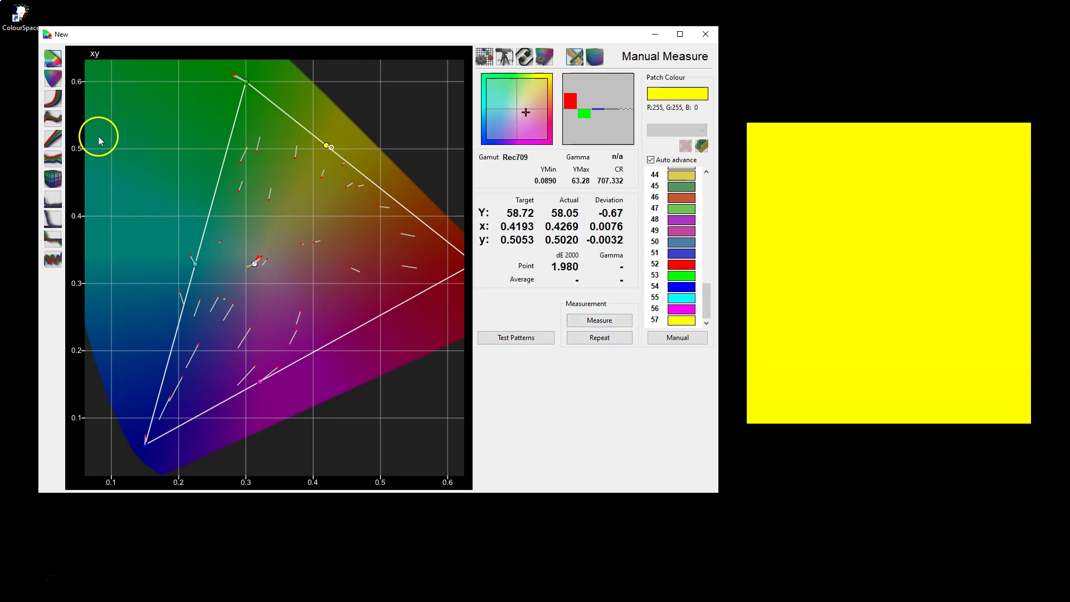
left_click(54, 103)
left_click(53, 121)
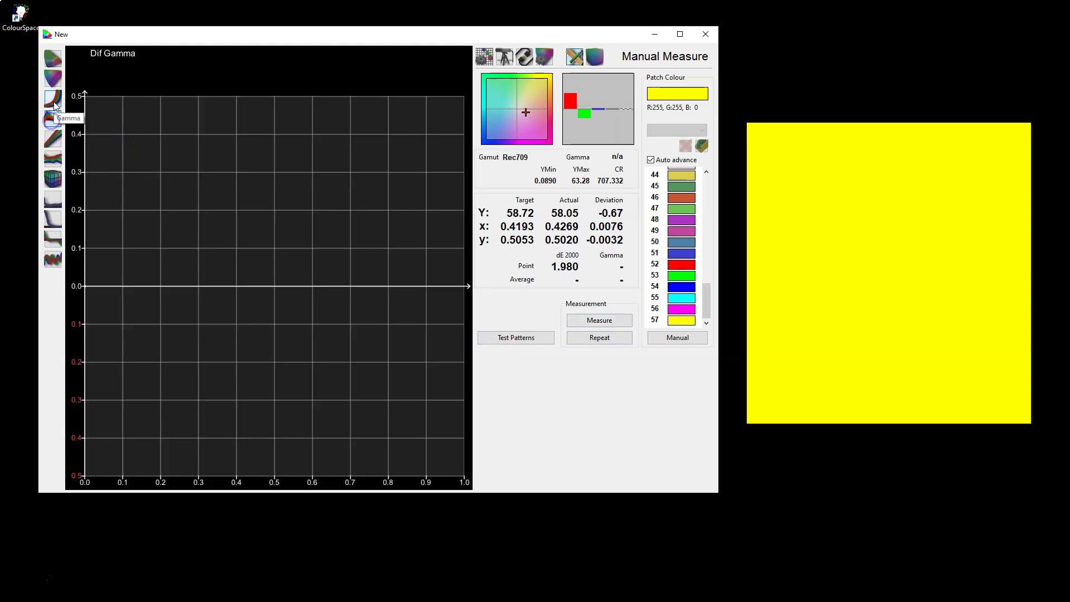
left_click(53, 159)
left_click(56, 143)
left_click(53, 57)
left_click_drag(285, 268, 249, 259)
scroll(255, 269, "up", 1)
scroll(256, 269, "down", 1)
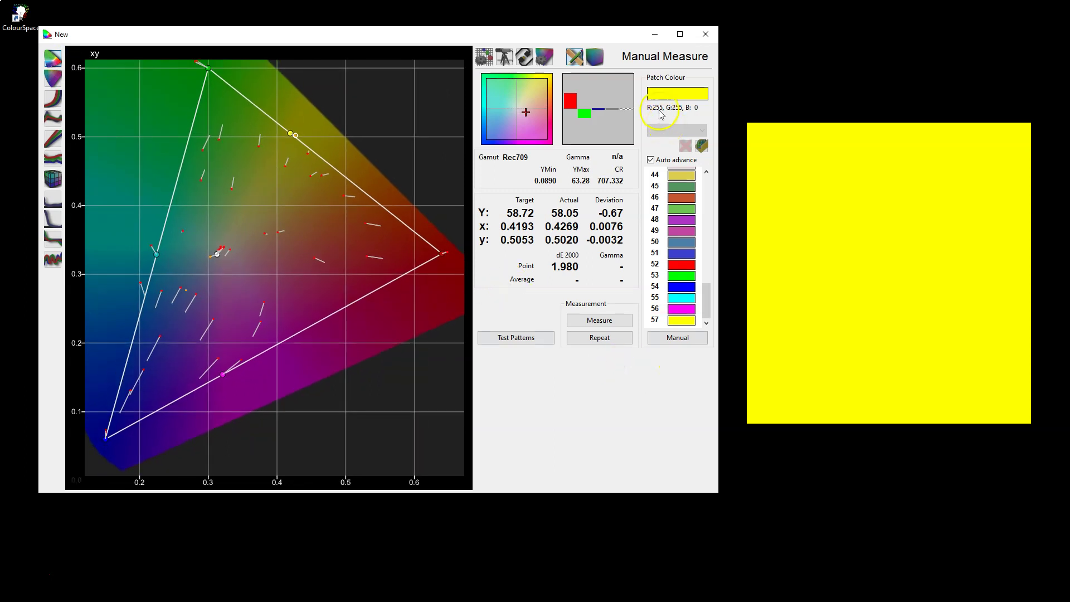
Close the measurement profile and display the Kroma-NONE-21^3 profile from the managed colour spaces in a maximised window.
left_click(706, 34)
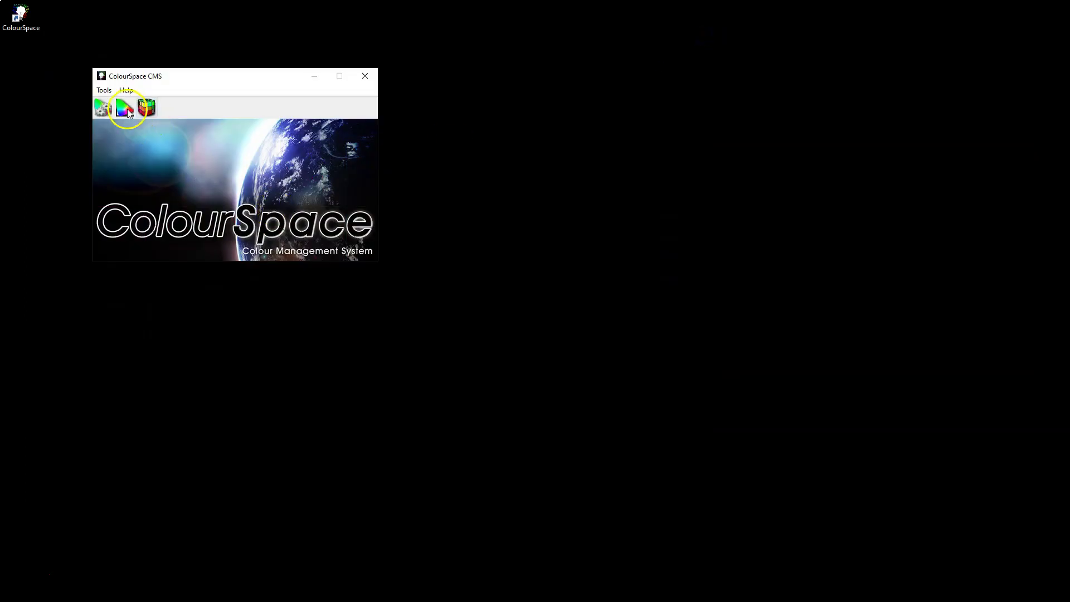
left_click(102, 109)
left_click_drag(389, 139, 389, 179)
mouse_move(394, 258)
left_mouse_down()
mouse_move(403, 353)
mouse_move(398, 251)
mouse_move(398, 262)
left_mouse_up()
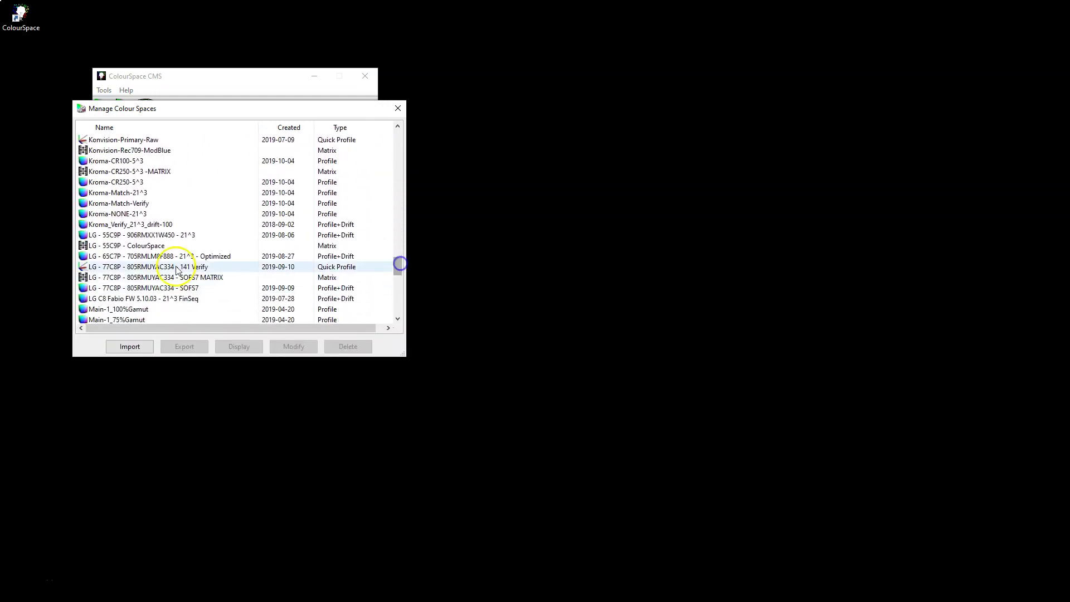
left_click(128, 216)
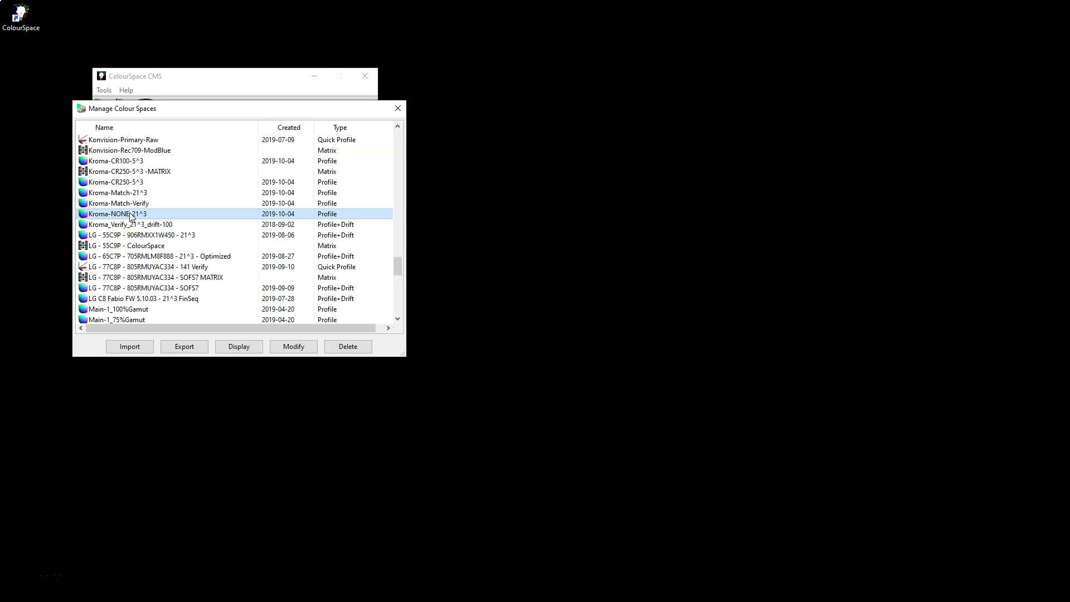
mouse_move(398, 267)
left_mouse_down()
mouse_move(398, 303)
mouse_move(395, 260)
left_mouse_up()
left_click(239, 346)
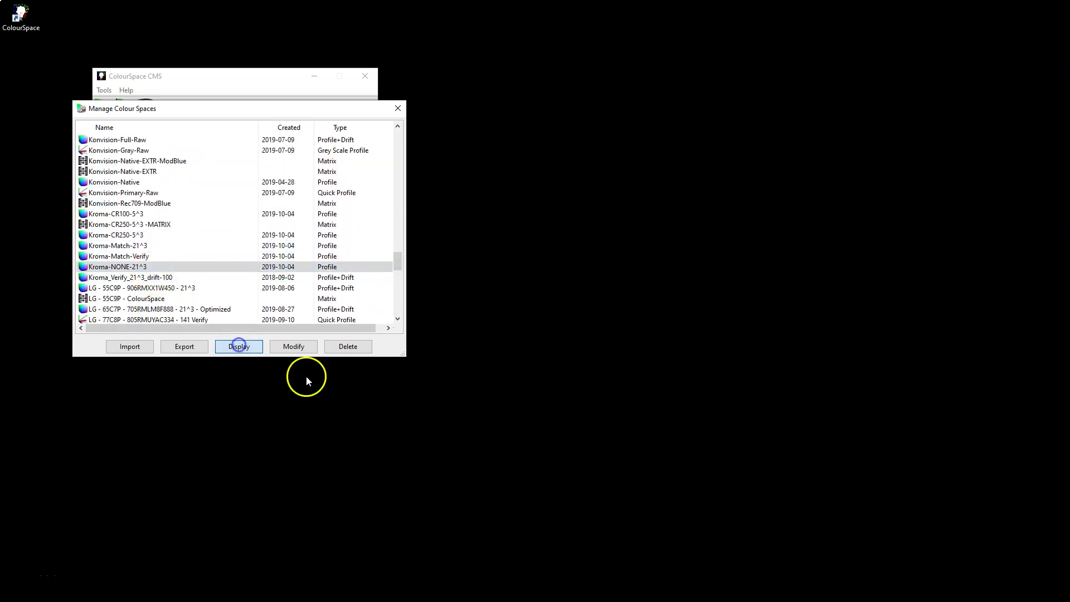
left_click_drag(279, 110, 246, 67)
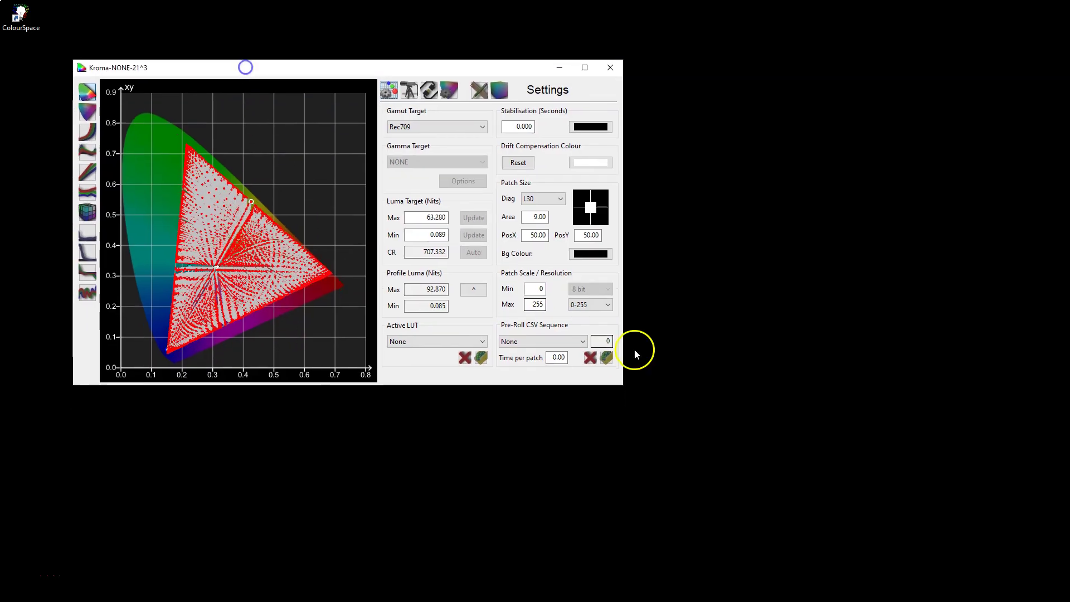
left_click(584, 69)
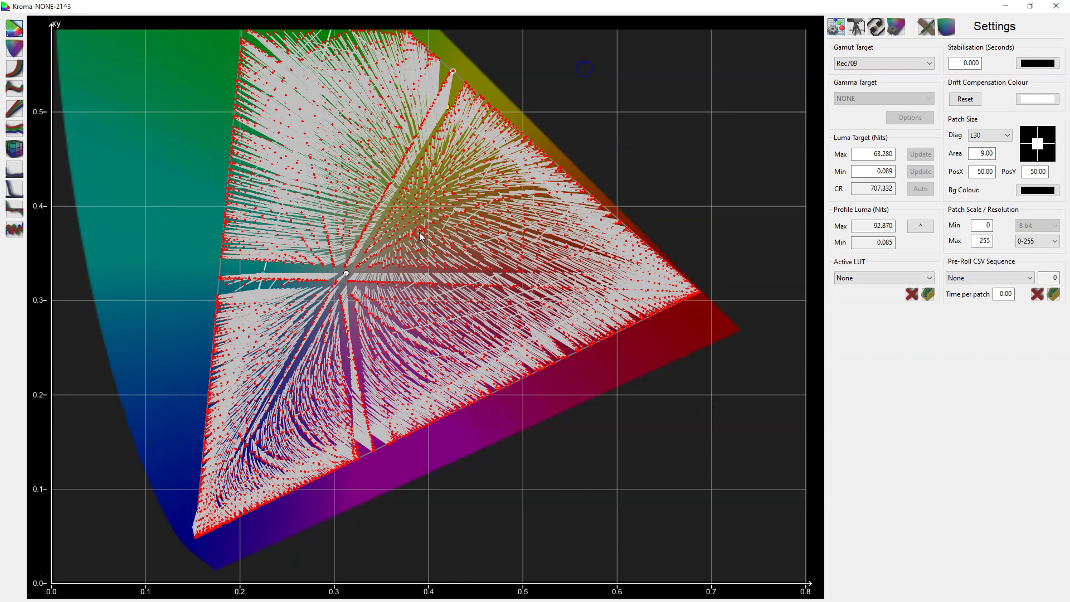
Fit the profile's gamut on the xy graph and turn off the Targets overlay.
scroll(438, 248, "up", 4)
scroll(437, 249, "down", 7)
scroll(427, 268, "up", 2)
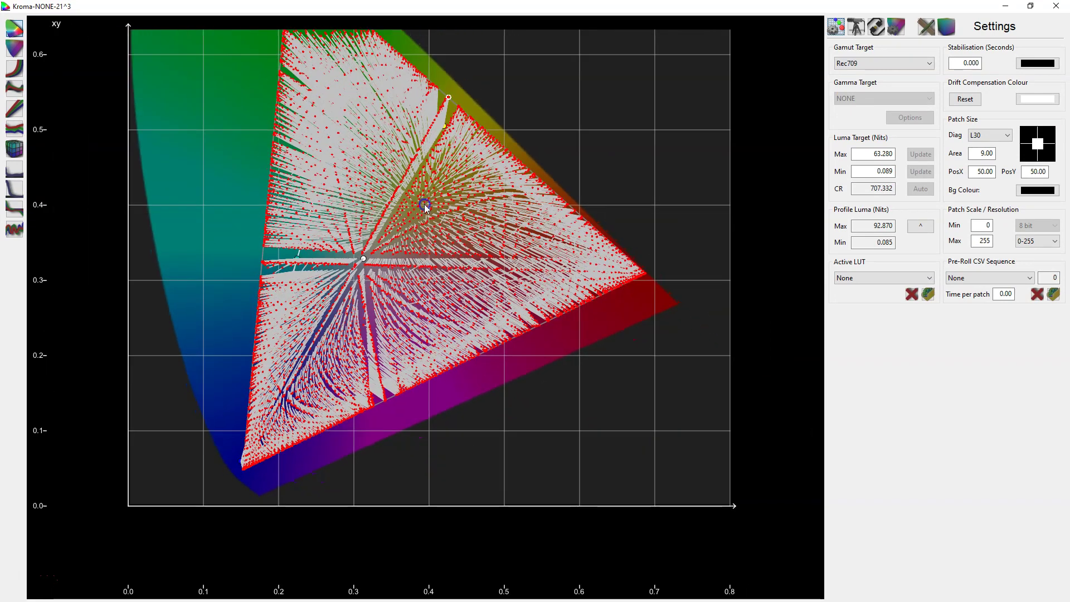
scroll(404, 284, "down", 3)
left_click(446, 295)
left_click(920, 100)
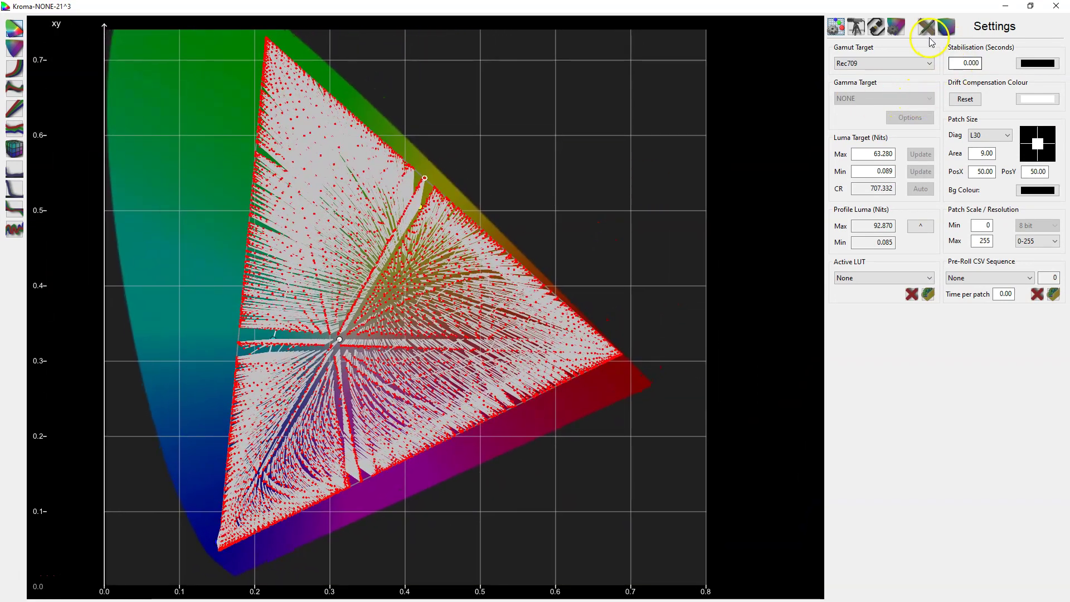
left_click(897, 28)
left_click(952, 61)
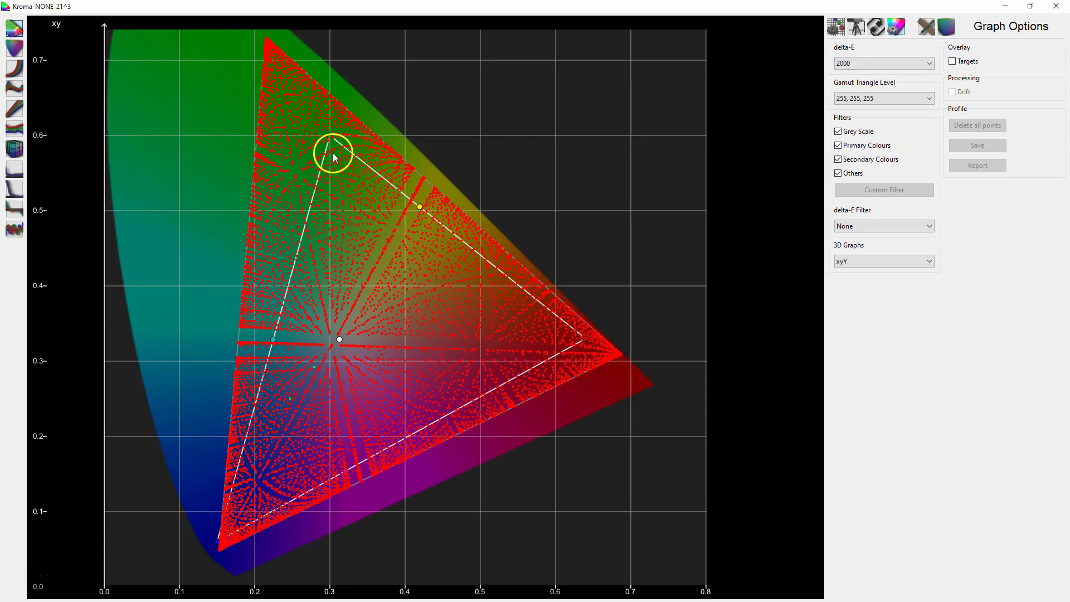
Check the gamma graph, and copy the profile luma of 92.870 maximum and 0.085 minimum nits into the luma targets.
left_click(15, 68)
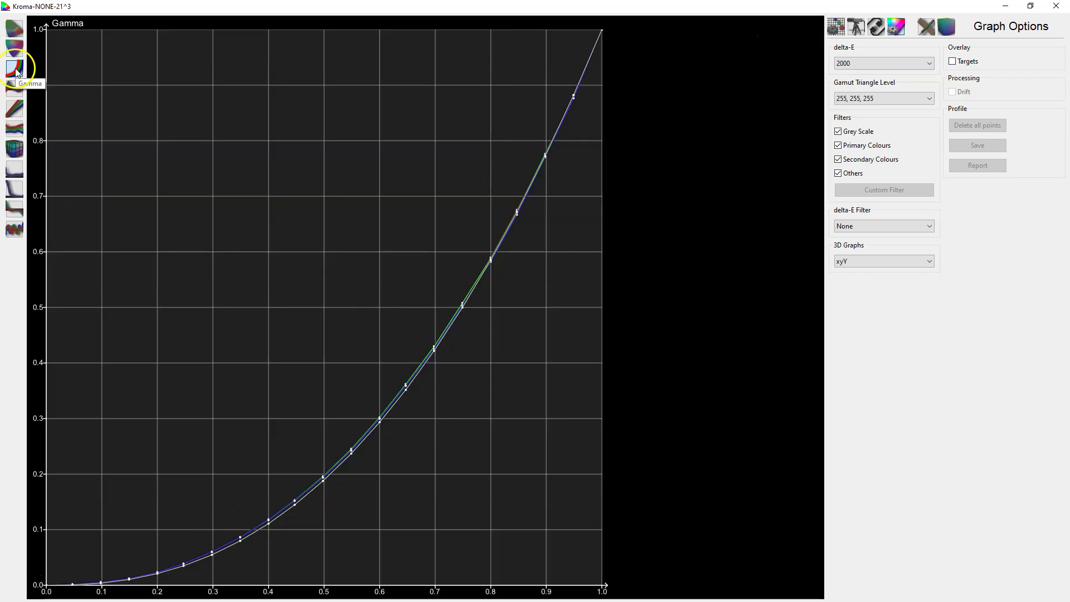
left_click(14, 27)
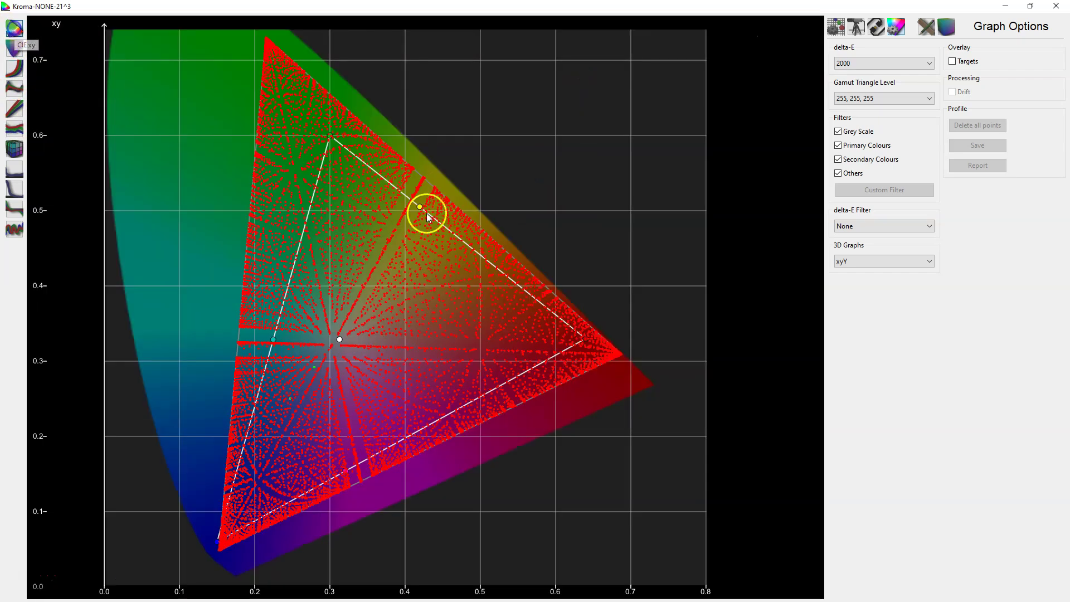
left_click(837, 28)
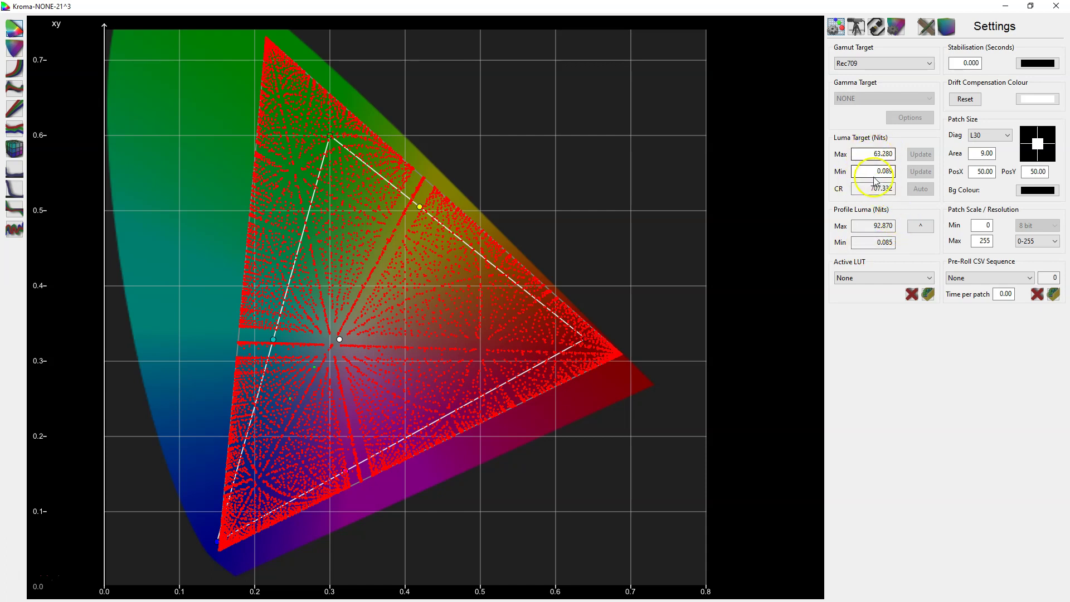
left_click(921, 228)
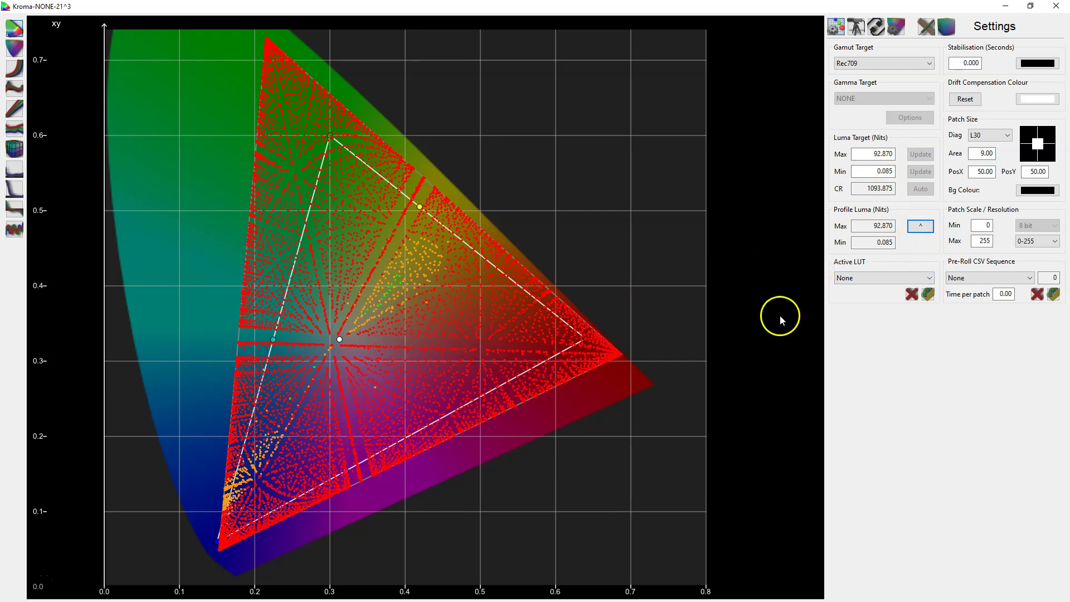
Set the gamut target to Kroma-NONE-21^3-MATRIX and check the points on the xy graph.
left_click(878, 63)
left_click_drag(924, 123, 913, 251)
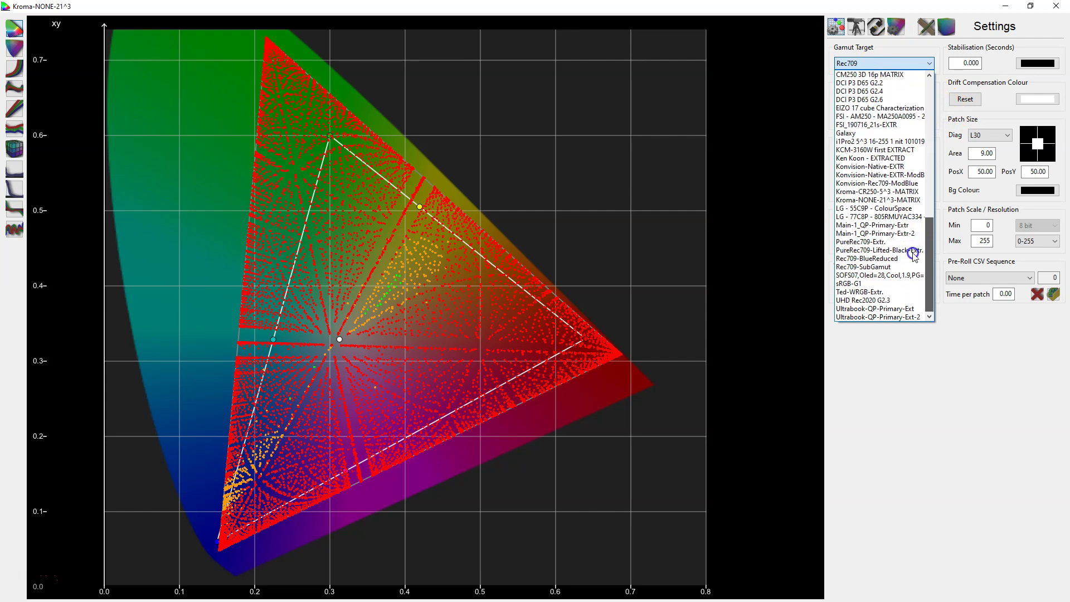
left_click(892, 201)
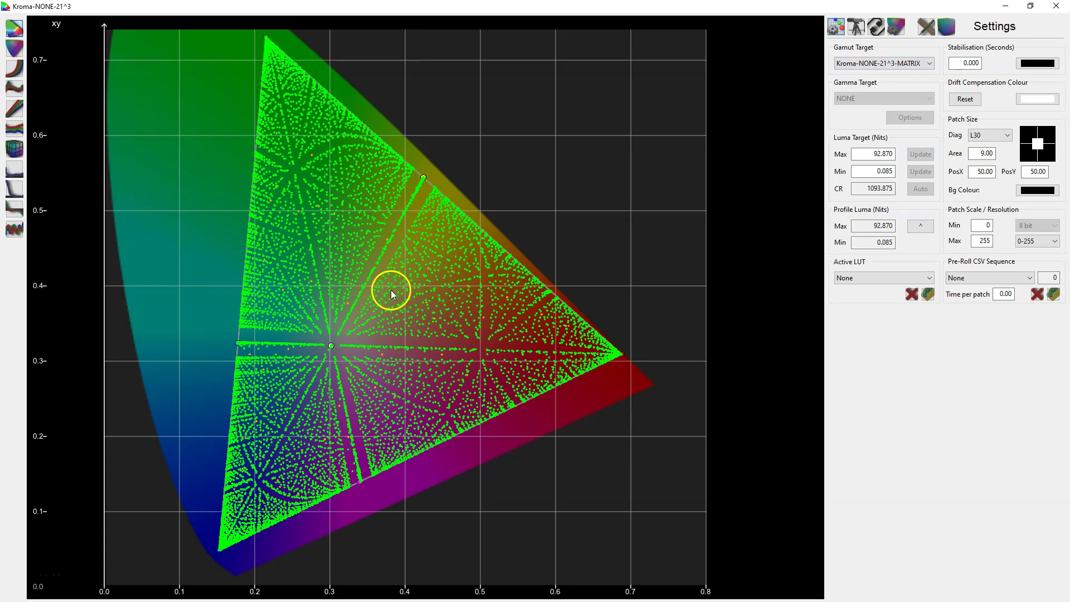
left_click_drag(365, 290, 370, 334)
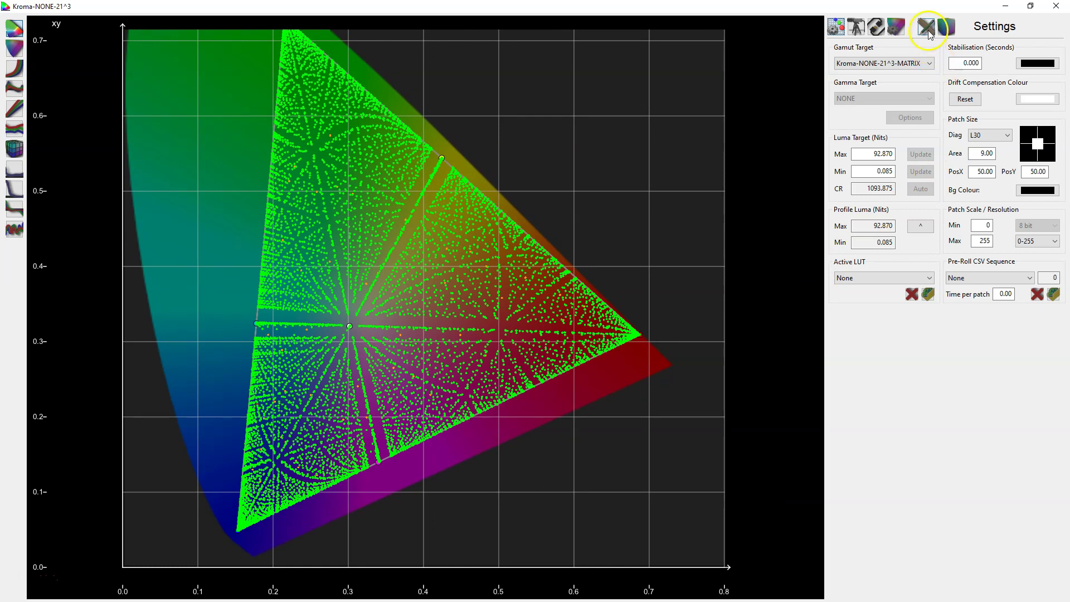
Show the manual measurement readings and examine the profile on the xy, uv and gamma graphs.
left_click(928, 29)
left_click_drag(466, 210, 405, 231)
scroll(353, 342, "up", 3)
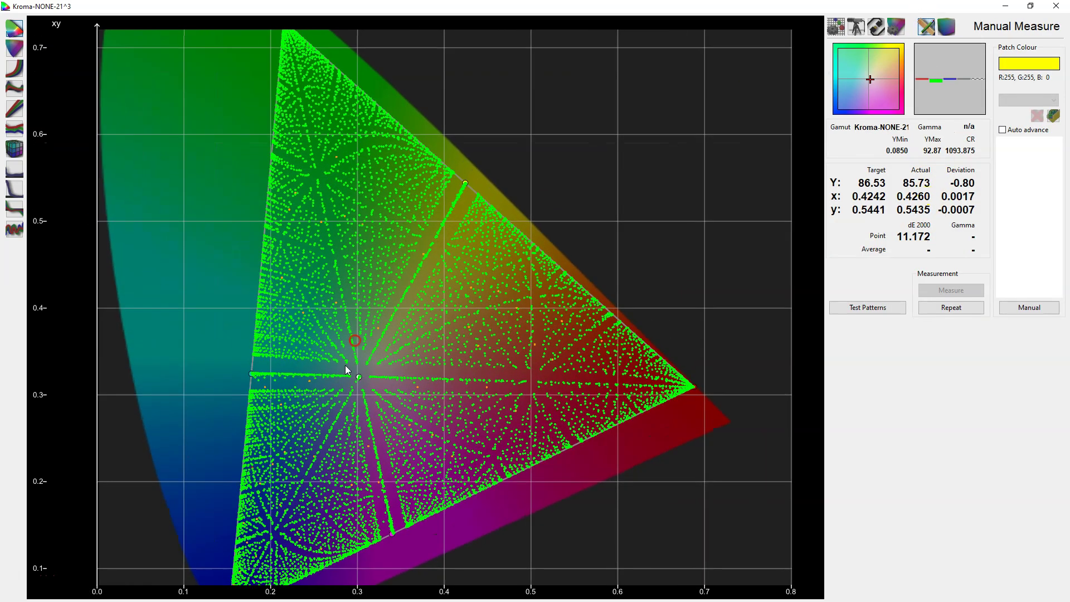
left_click(17, 51)
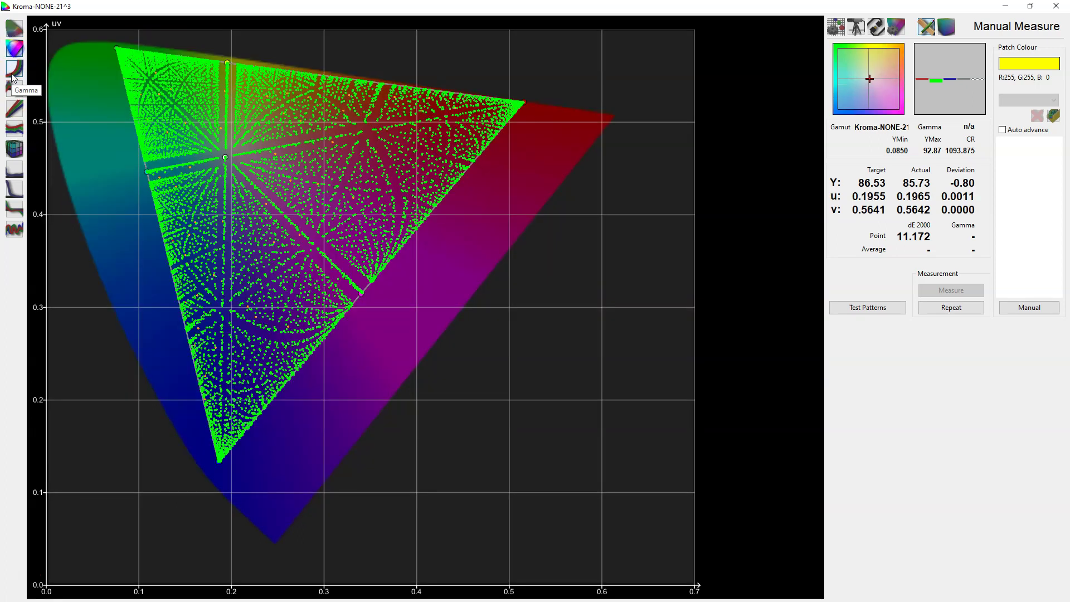
left_click(14, 68)
scroll(250, 370, "up", 5)
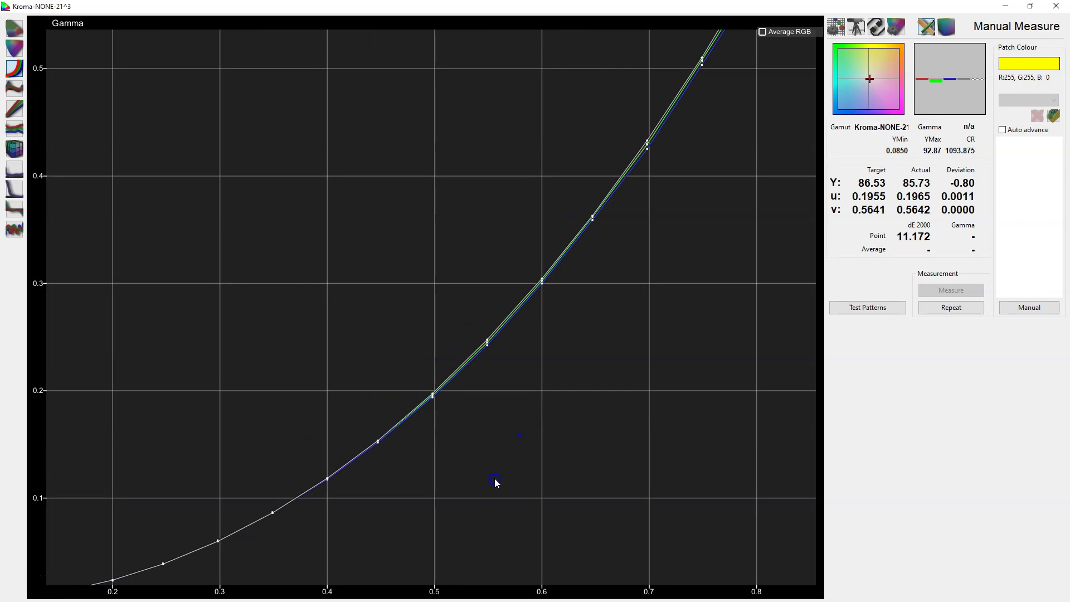
right_click(509, 433)
View the profile on the volumetric graph from several angles with the Targets overlay turned on.
left_click(10, 149)
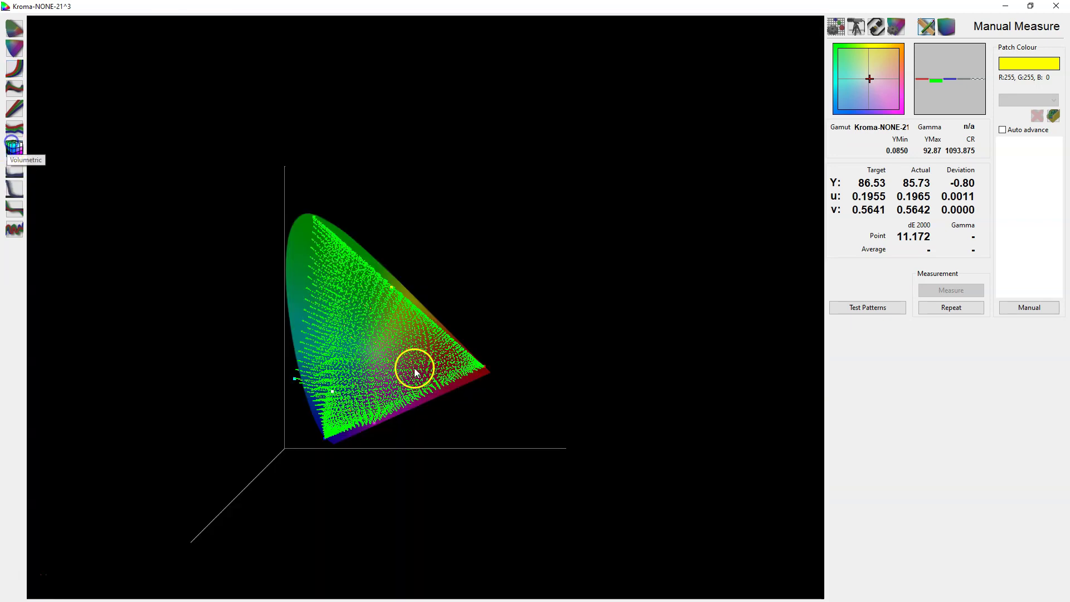
left_click_drag(407, 387, 366, 337)
left_click_drag(379, 456, 575, 462)
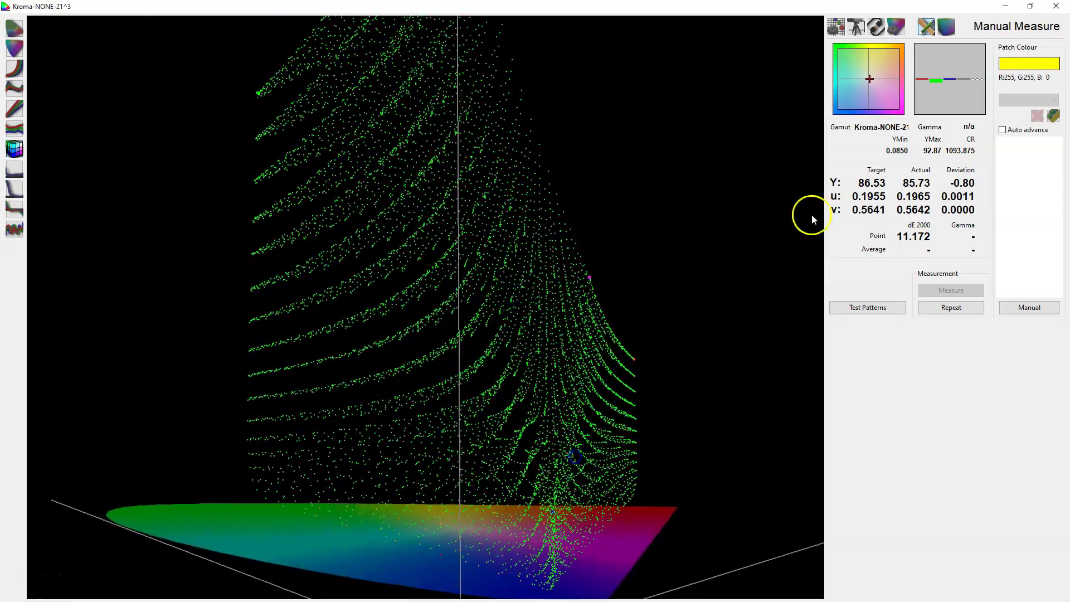
left_click(896, 26)
left_click(953, 62)
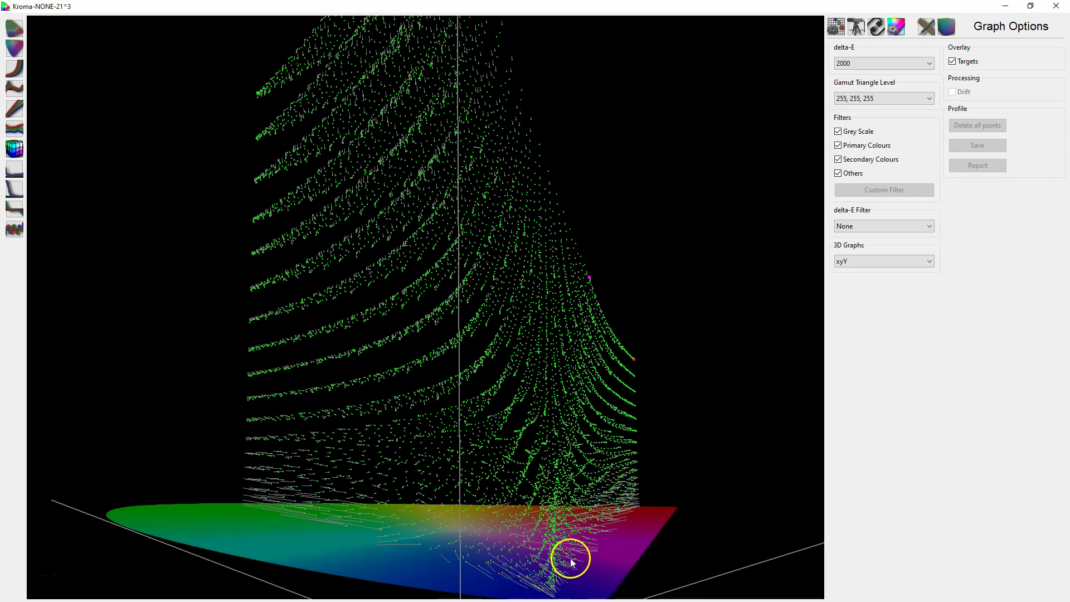
left_click_drag(411, 224, 436, 288)
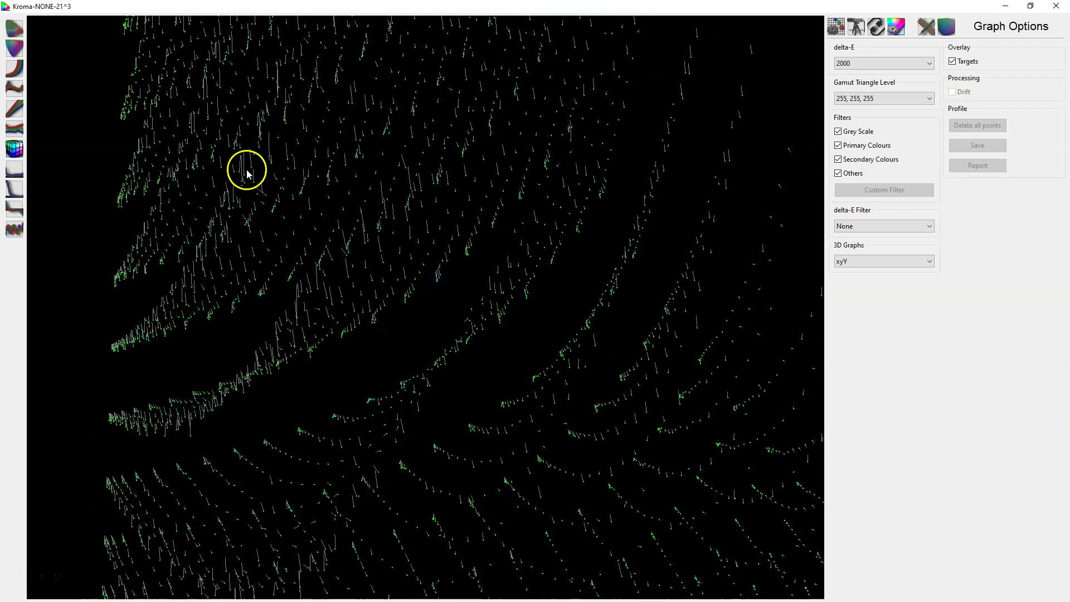
double_click(473, 387)
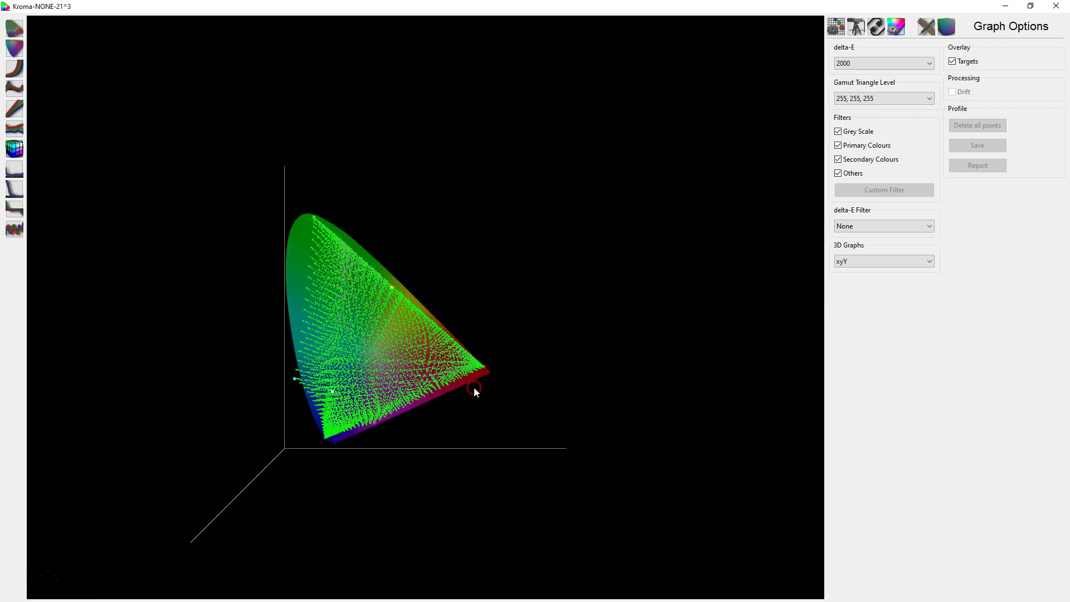
Change the 3D graph type to RGB CUBE and reset the cube to its default orientation.
left_click_drag(370, 382, 469, 379)
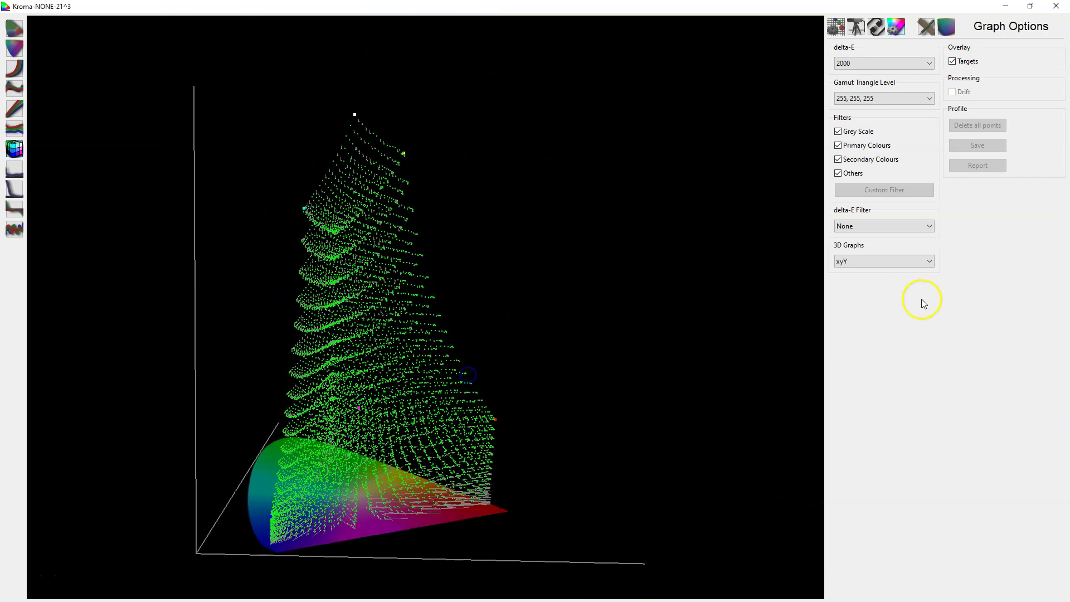
left_click(884, 262)
left_click(886, 295)
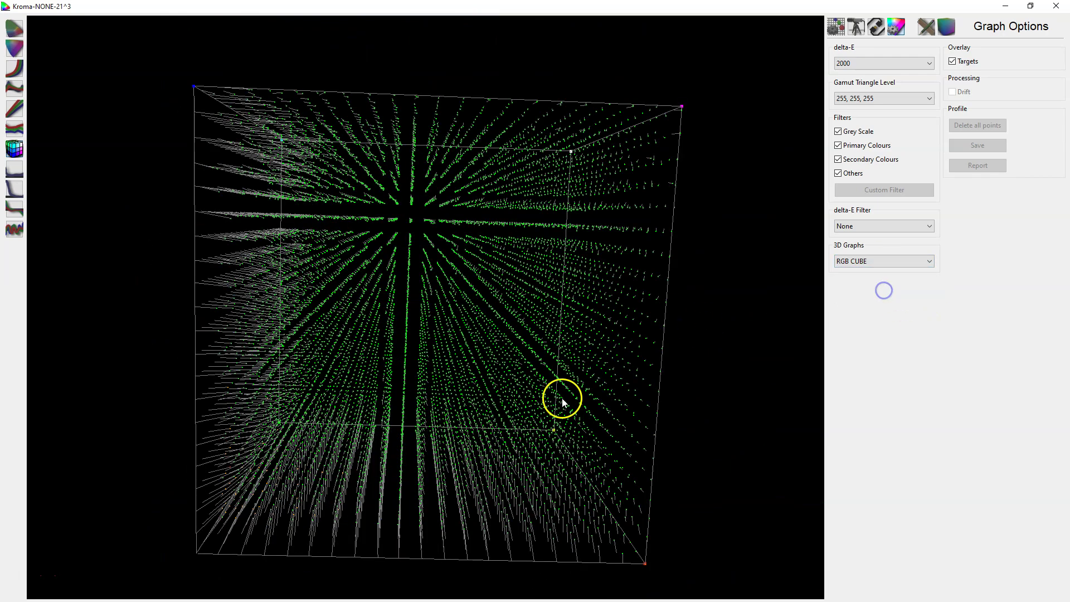
double_click(524, 292)
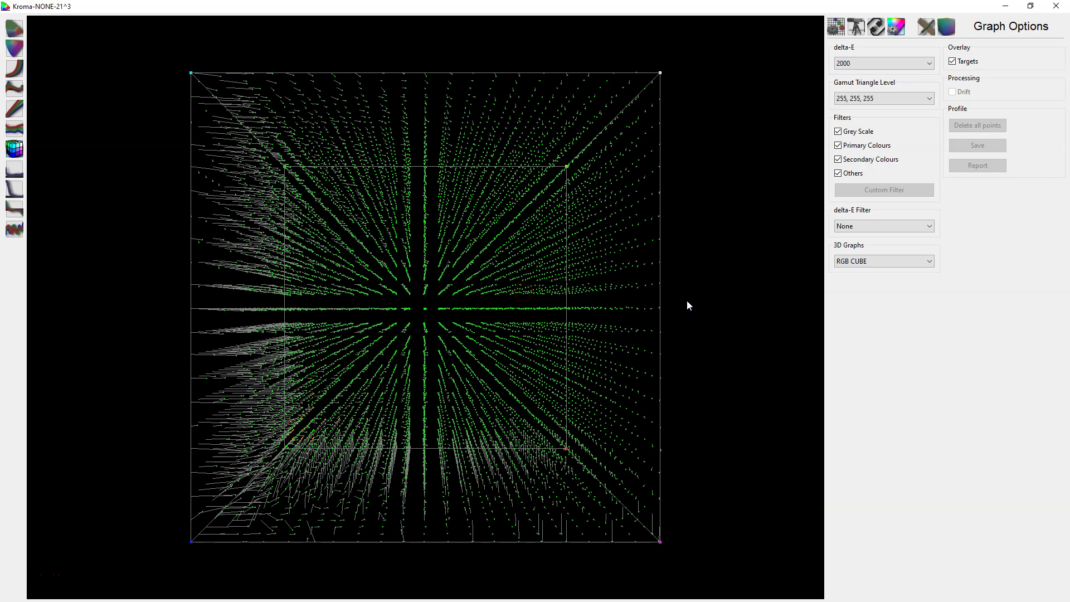
Turn off the Targets overlay and inspect the measured points in the RGB cube from different angles.
left_click(952, 62)
left_click_drag(363, 311, 390, 301)
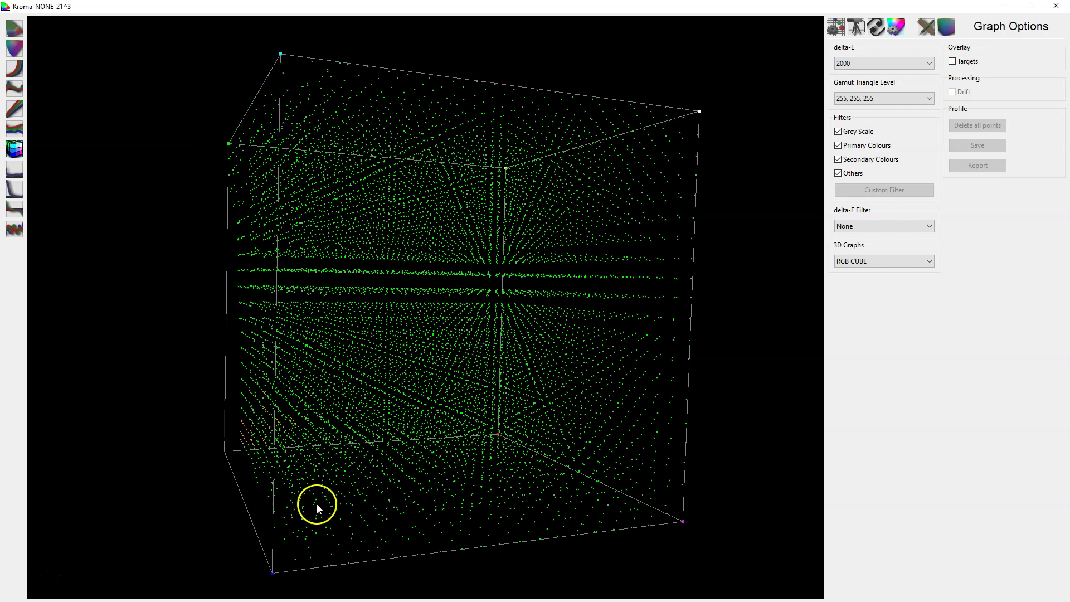
left_click_drag(392, 408, 357, 415)
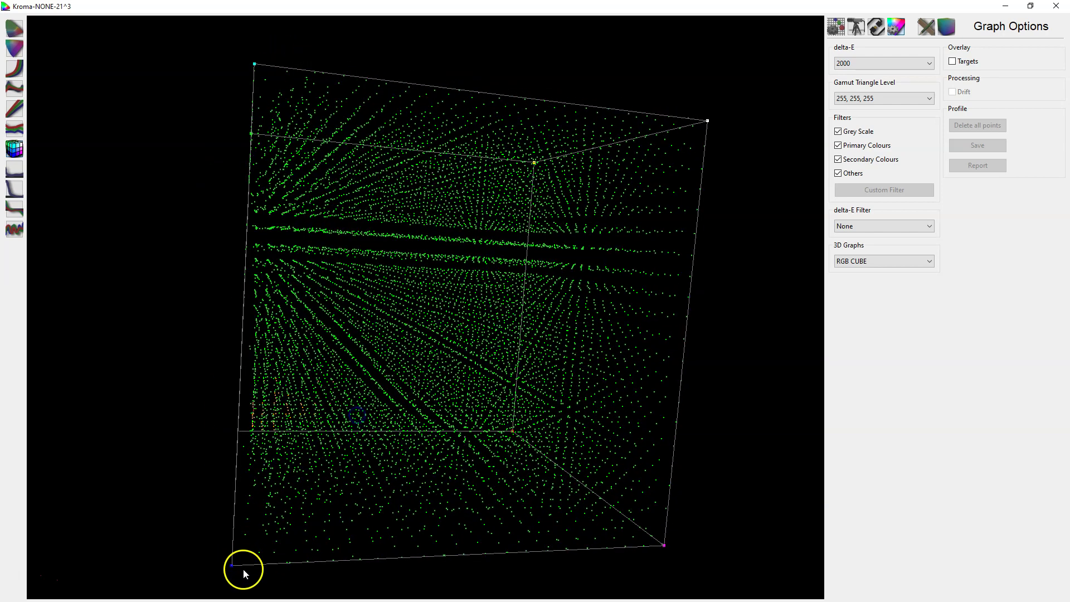
left_click_drag(472, 336, 435, 303)
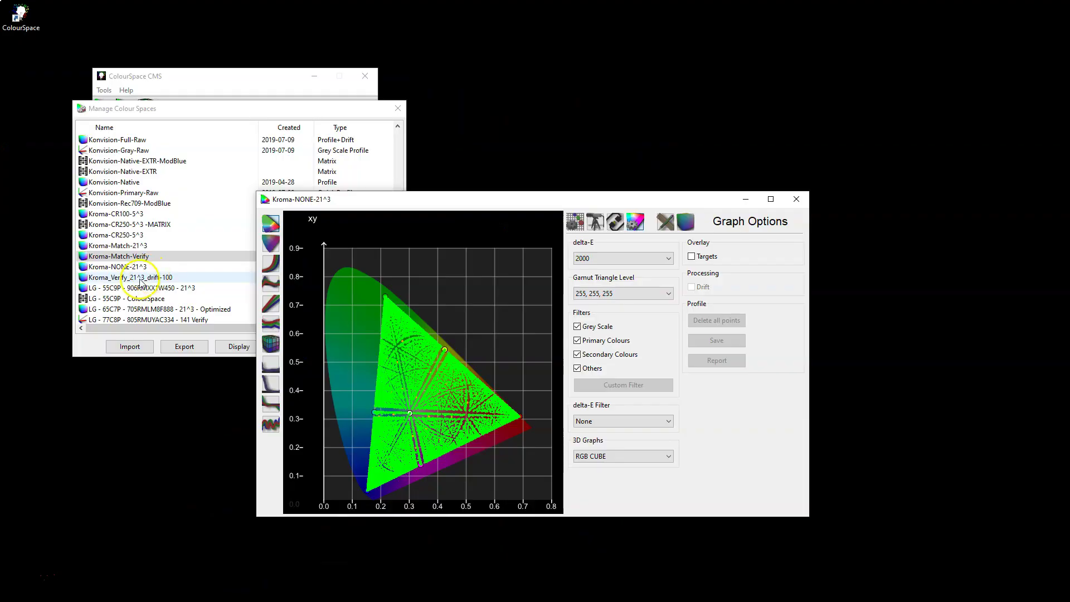
Open the saved profile Kroma_Verify_21^3_drift-100 and copy its measured profile luma into the luma target.
left_click(167, 108)
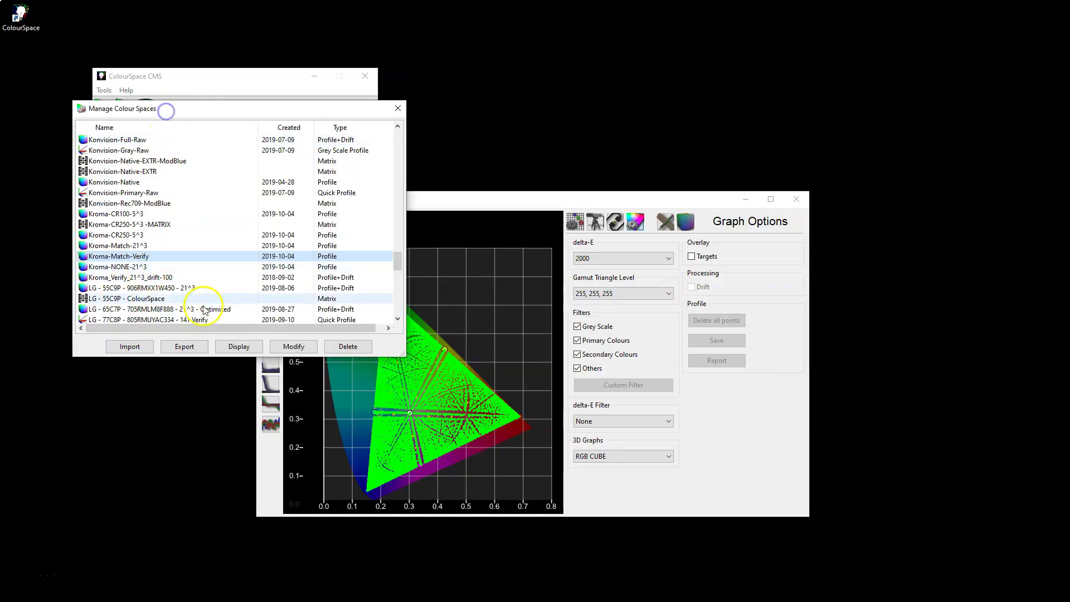
left_click(144, 279)
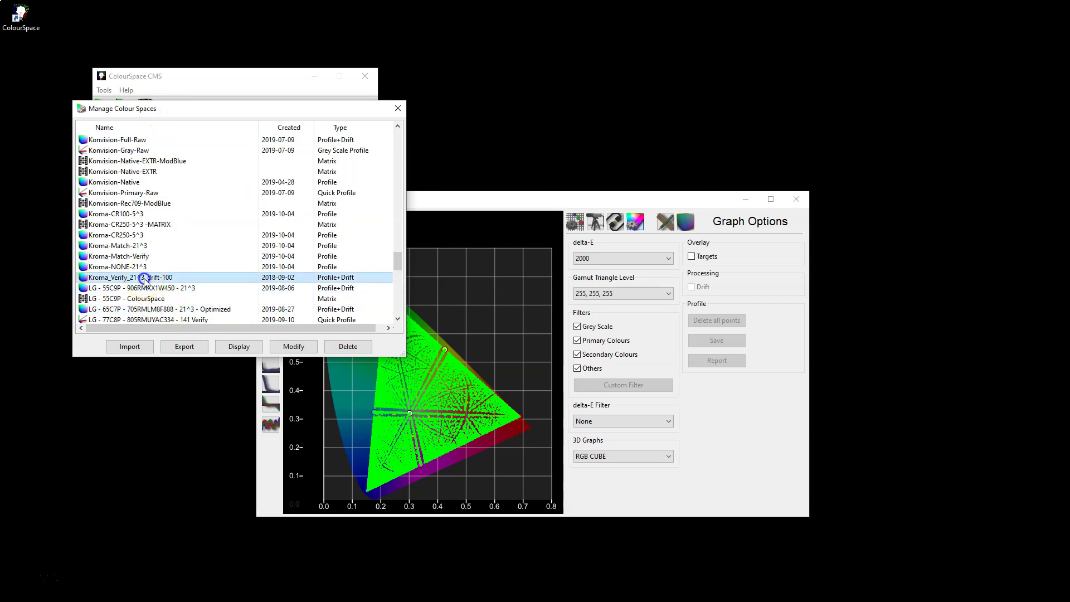
double_click(337, 280)
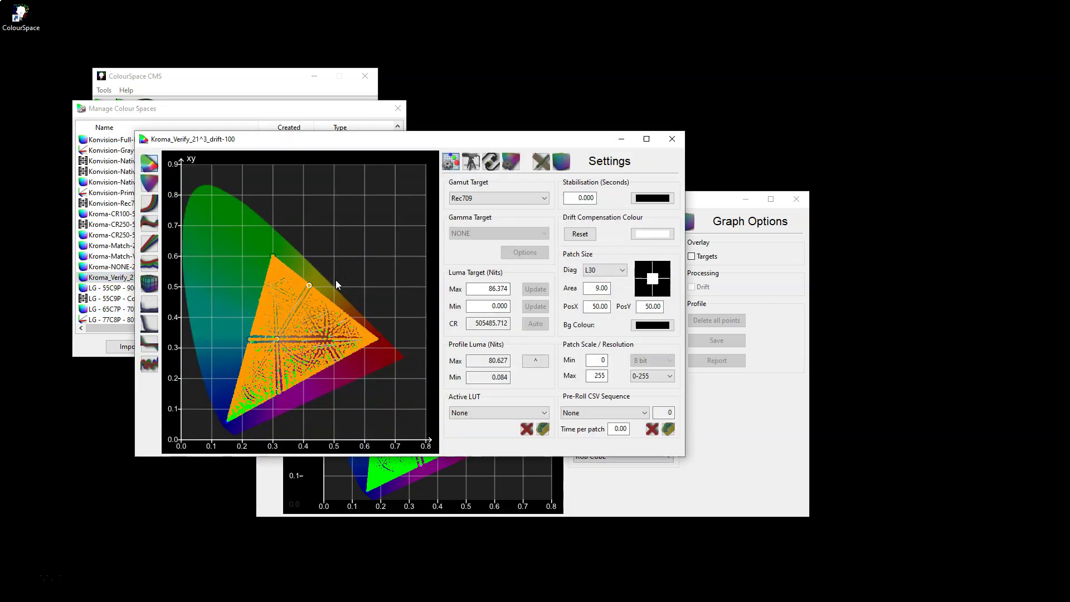
left_click_drag(311, 149, 308, 89)
left_click(501, 138)
left_click(501, 138)
left_click(534, 302)
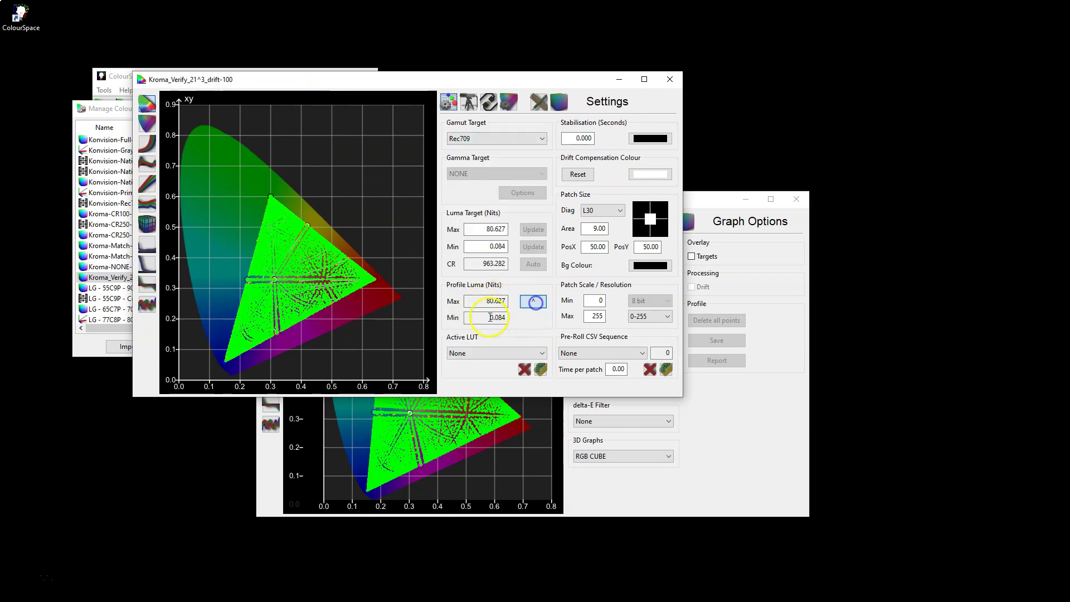
Maximize the profile window and examine the xy graph closely around the blue corner of the gamut triangle.
left_click_drag(286, 275, 293, 239)
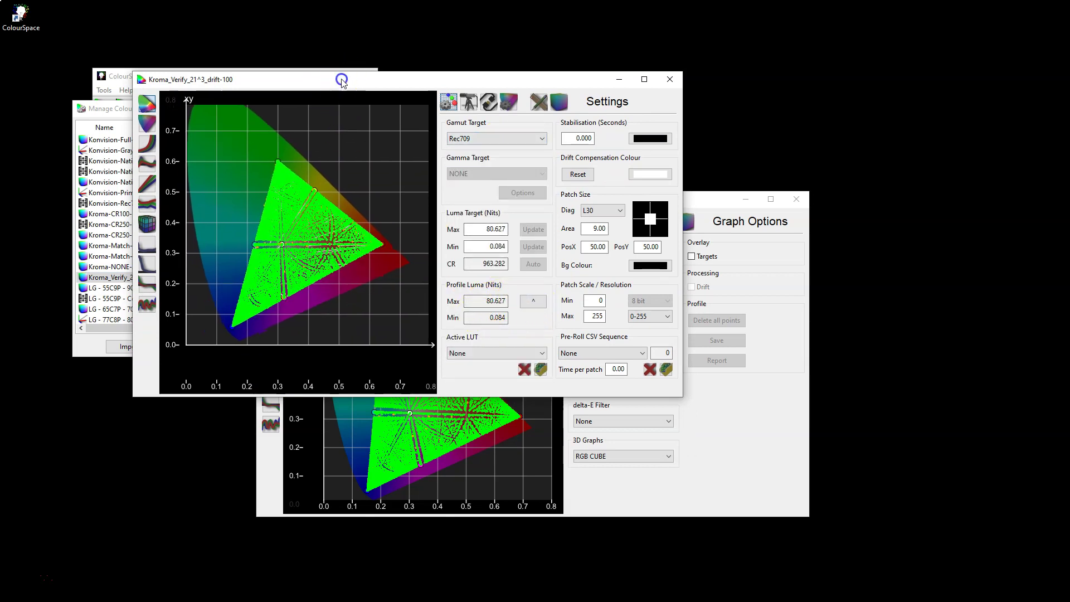
left_click_drag(339, 80, 313, 38)
left_click(619, 36)
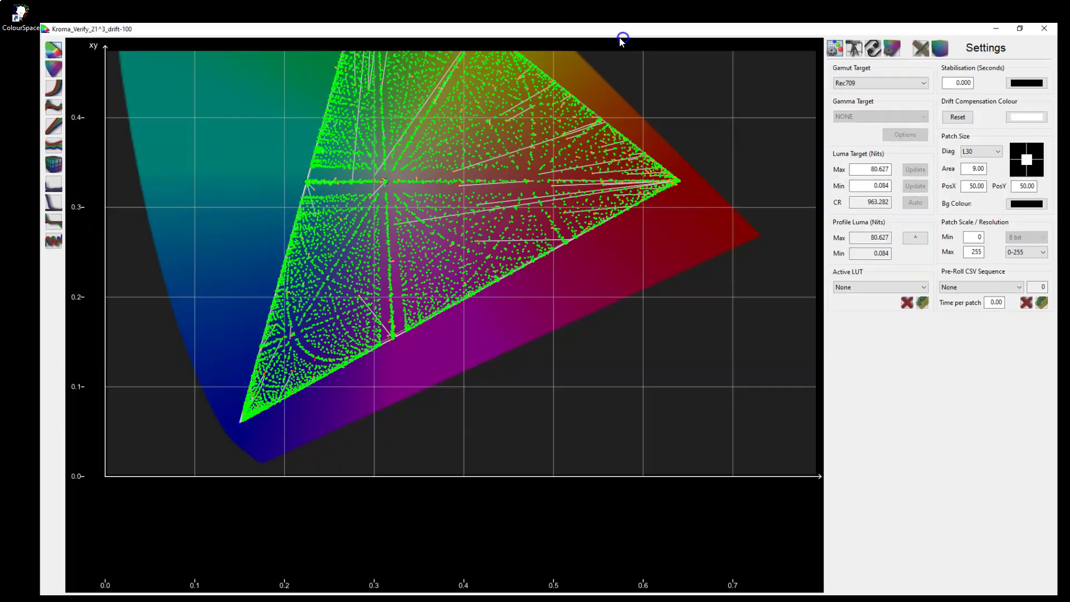
left_click_drag(379, 160, 45, 51)
left_click_drag(406, 313, 166, 341)
mouse_move(422, 268)
left_mouse_down()
mouse_move(411, 246)
mouse_move(623, 223)
left_mouse_up()
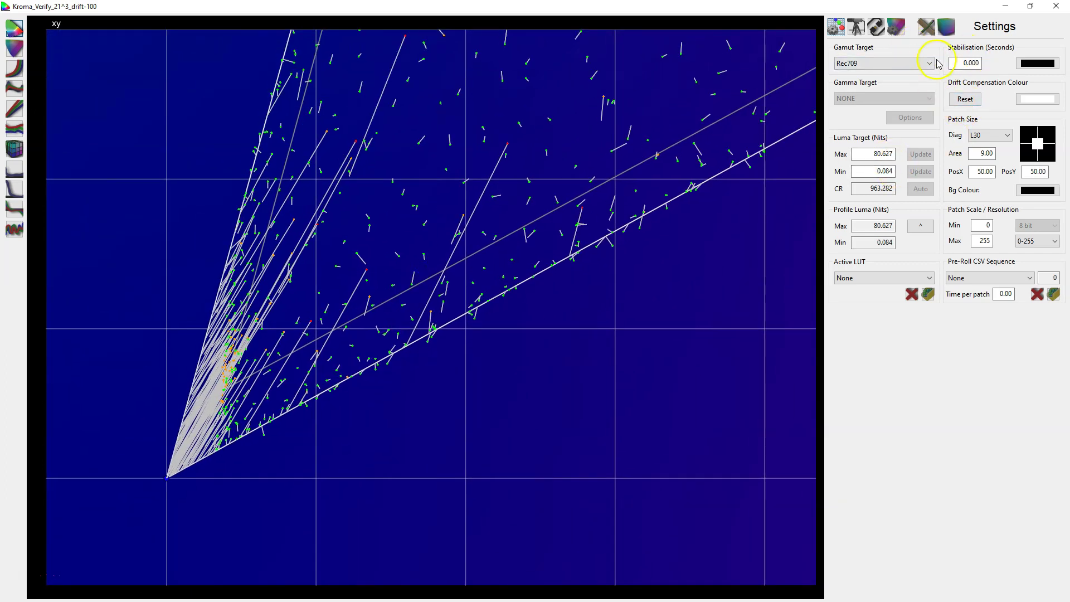
Toggle the Targets overlay off and back on to compare the measured points with their target vectors.
left_click(903, 29)
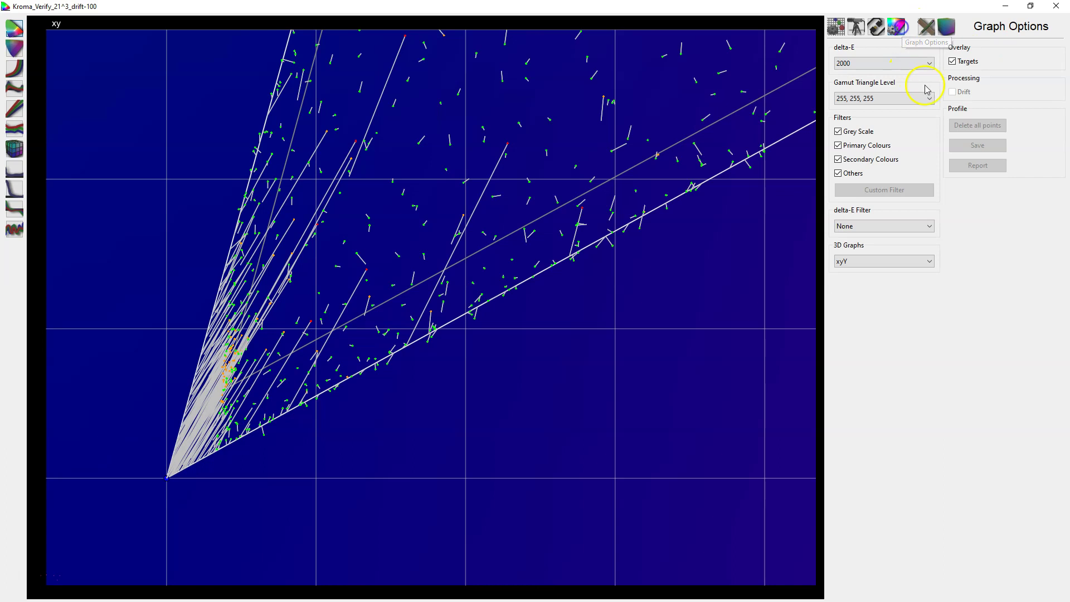
left_click(953, 60)
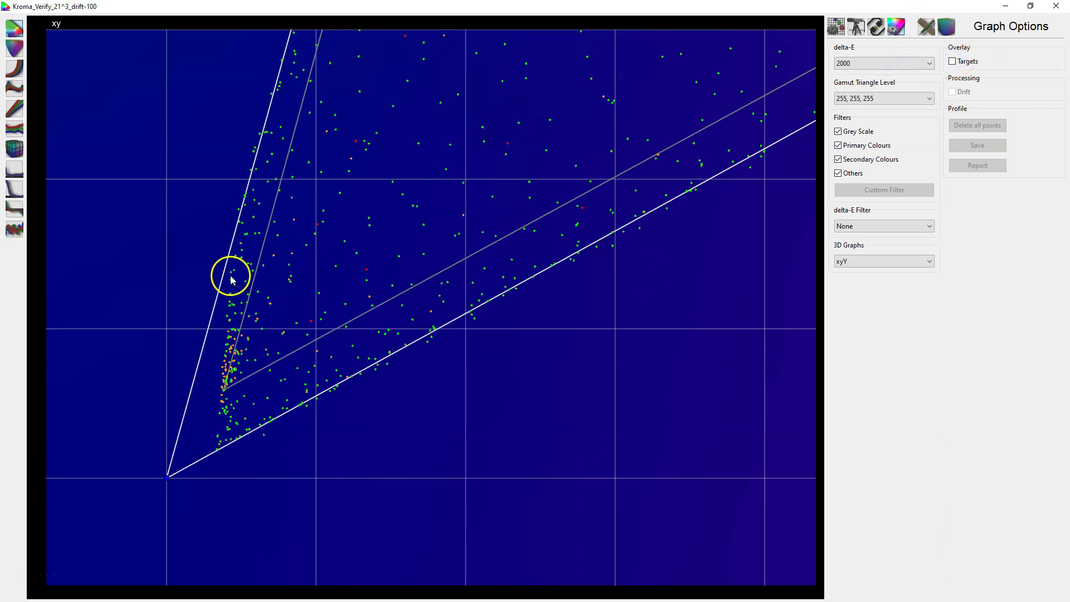
left_click(952, 61)
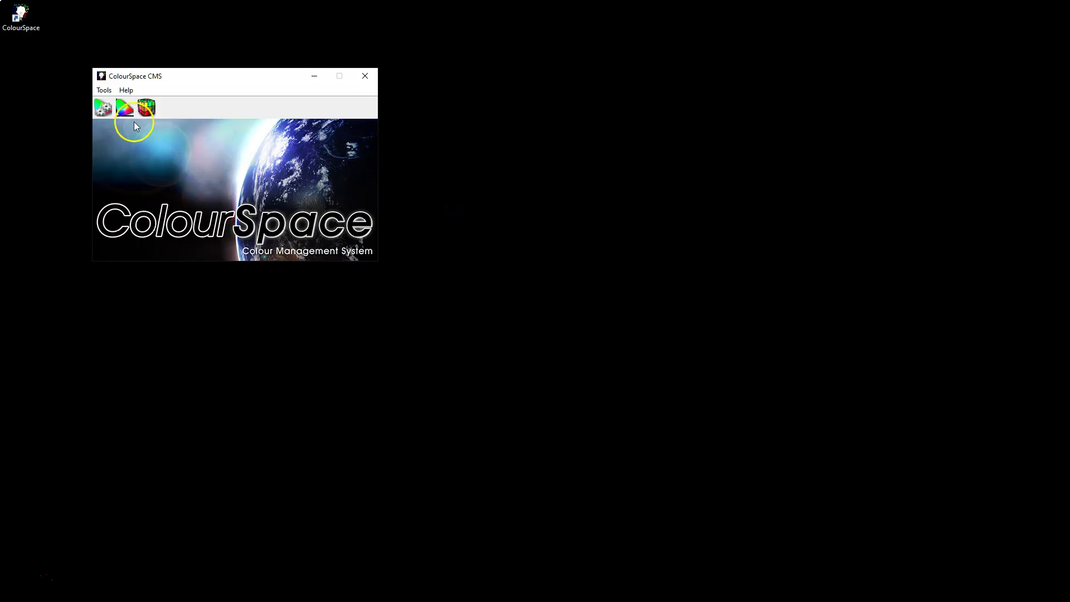
Open a LUT Tools window and set the source gamut to Rec709, leaving the source gamma at NONE.
left_click(146, 107)
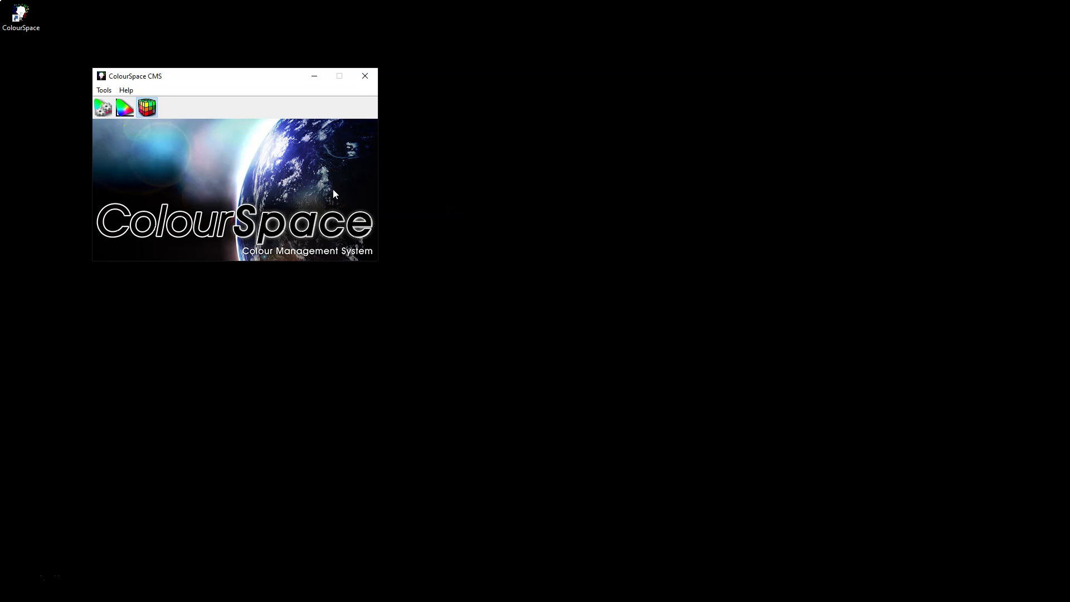
left_click_drag(329, 156, 283, 110)
left_click(504, 178)
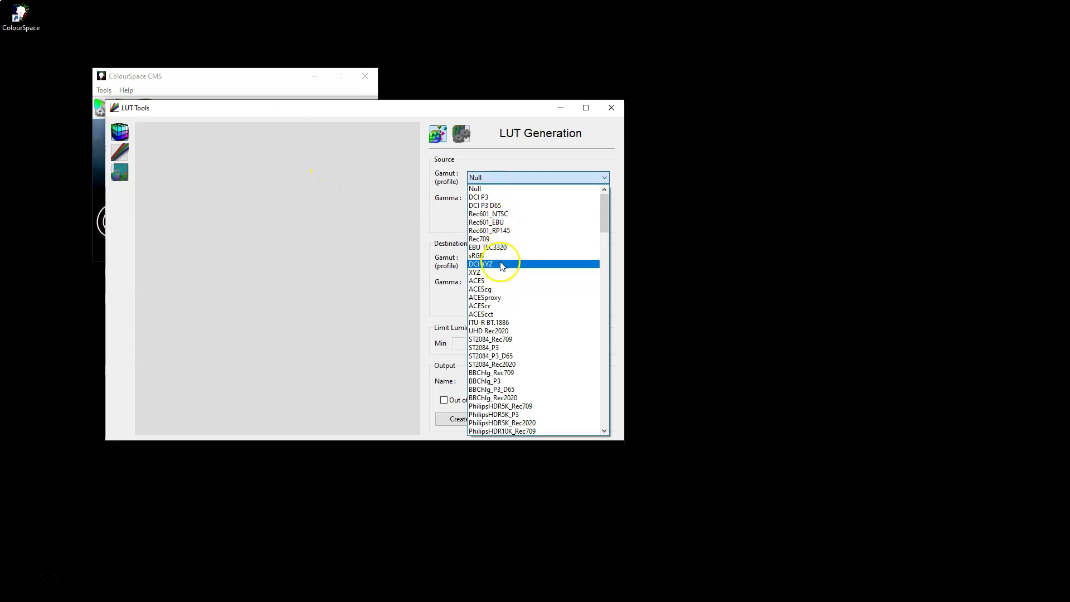
left_click(507, 240)
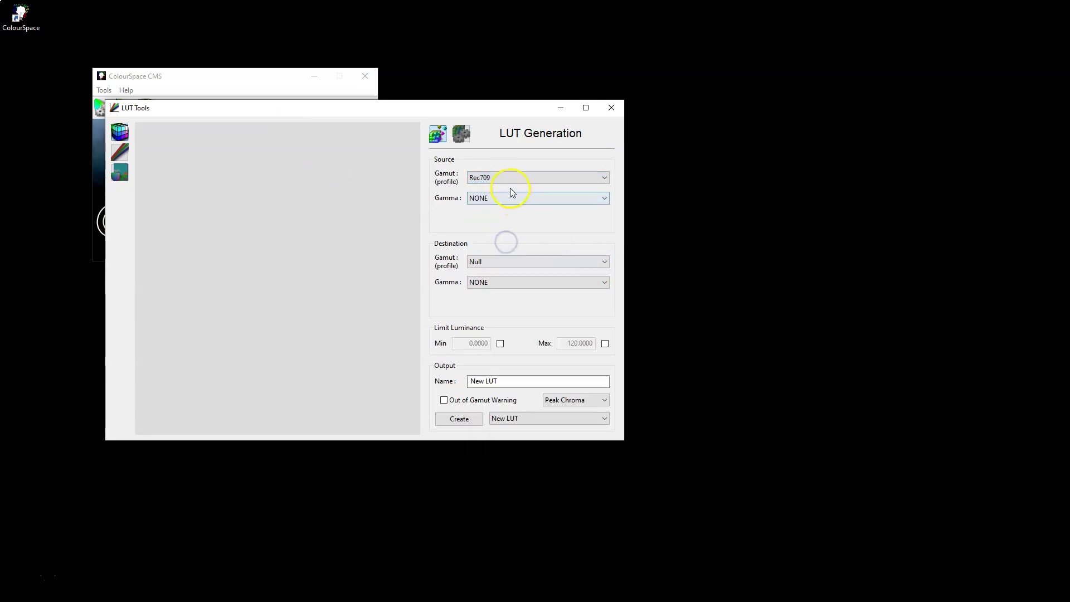
left_click(506, 201)
left_click(506, 202)
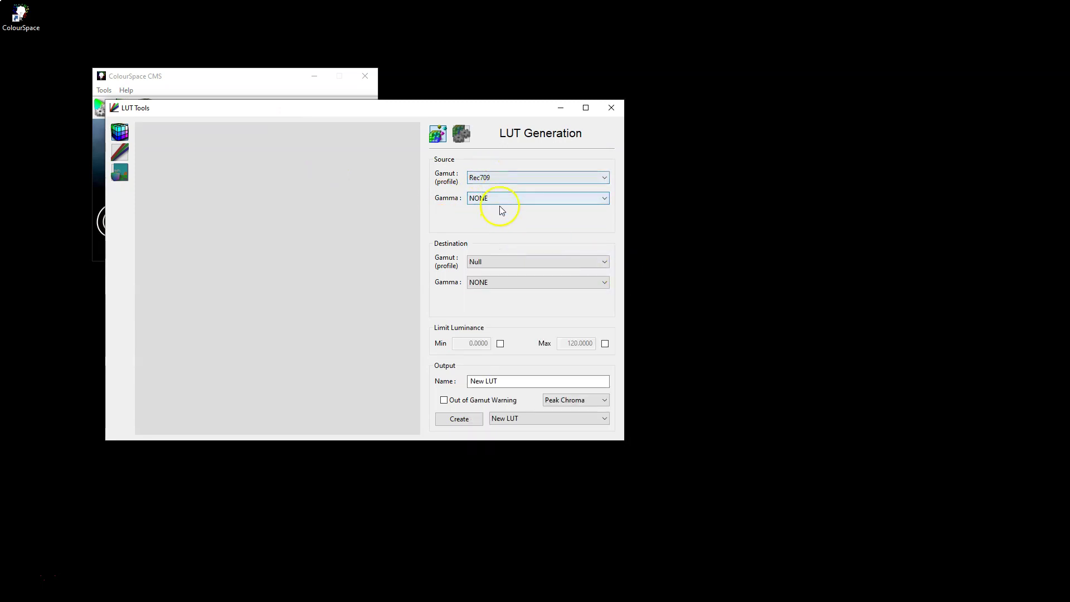
Set the destination gamut to the Kroma-NONE-21^3 profile and create the LUT named New LUT.
left_click_drag(387, 105, 389, 70)
left_click(517, 227)
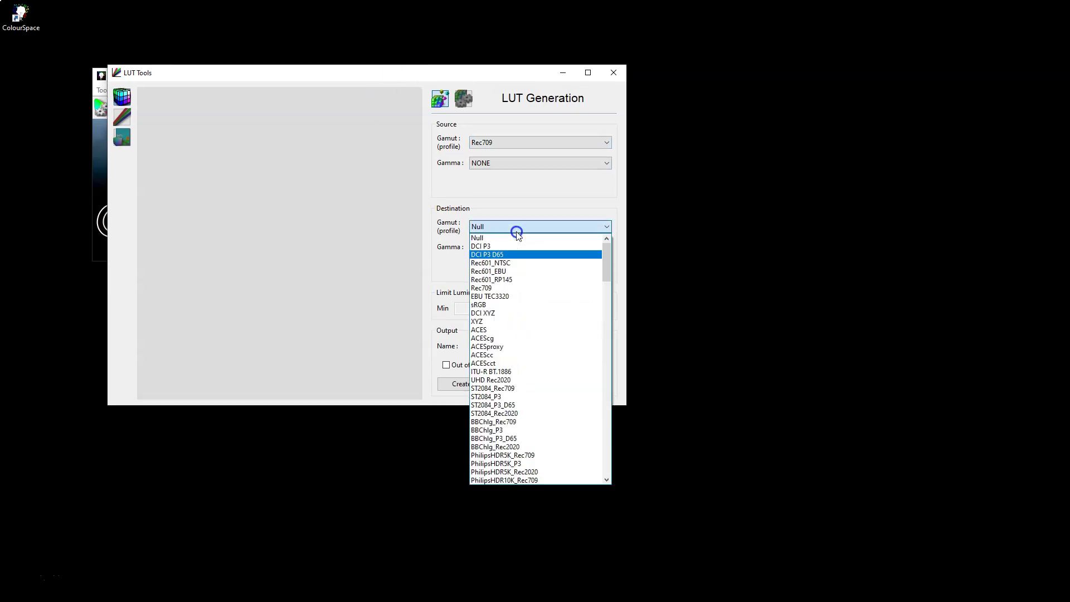
left_click_drag(606, 268, 600, 418)
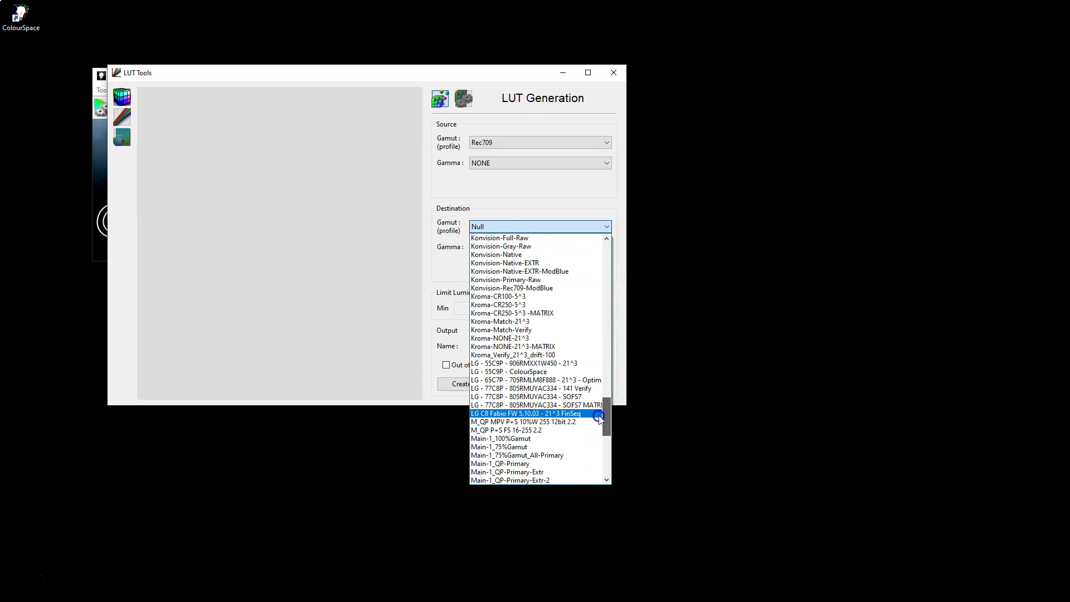
left_click(518, 342)
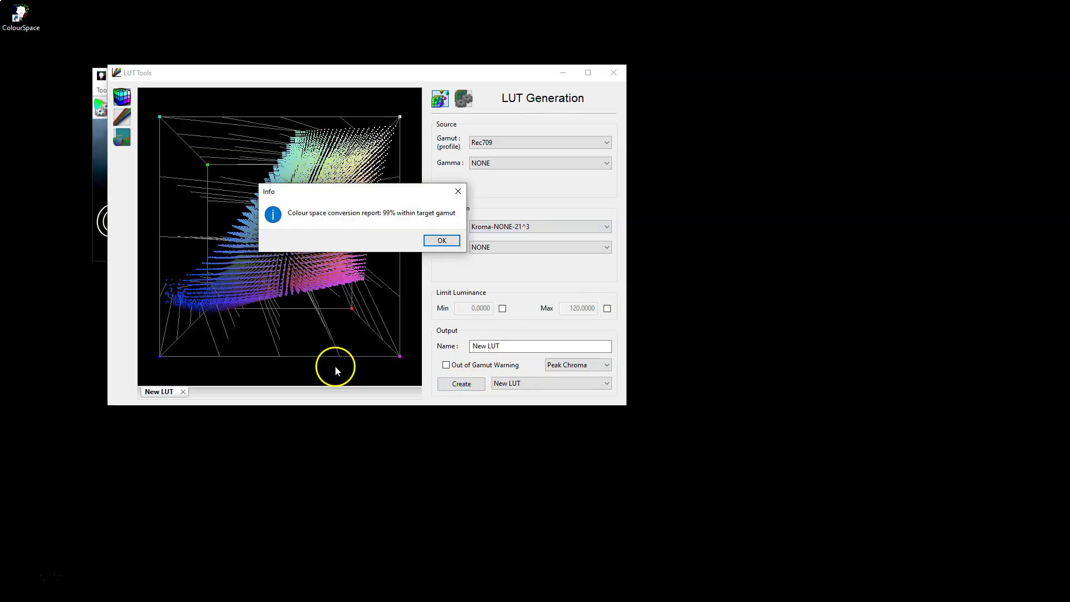
left_click(442, 241)
Maximize the LUT Tools window and inspect the new LUT's 3D cube from different angles.
left_click_drag(390, 253, 416, 192)
left_click(591, 73)
left_click_drag(503, 306, 110, 53)
Examine the new LUT's RGB curves, closely inspecting the points near black before returning to the full graph.
left_click(23, 52)
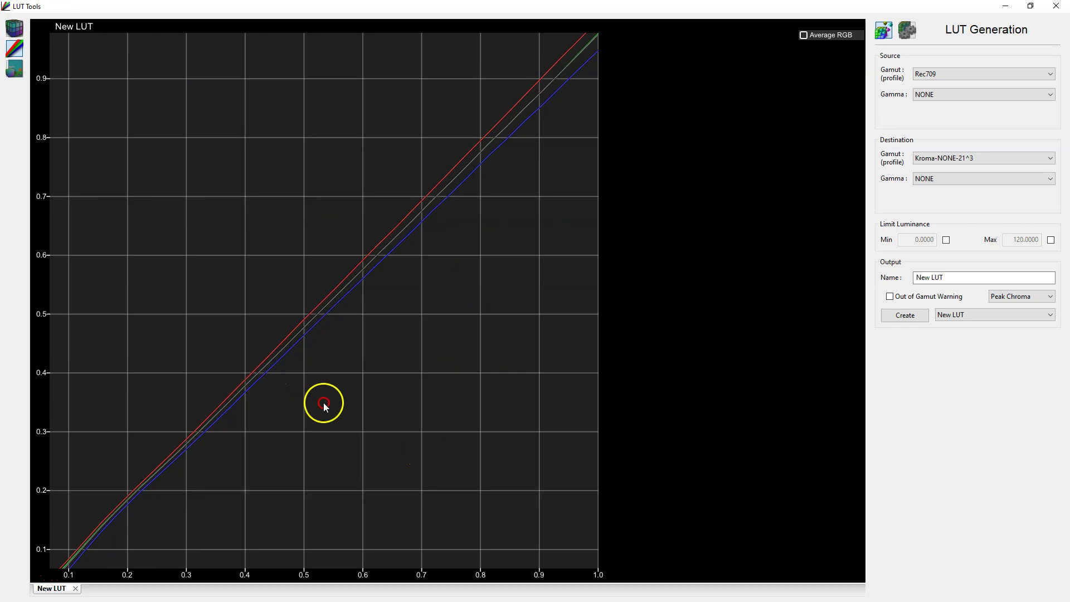
scroll(538, 270, "up", 5)
left_click_drag(322, 465, 389, 357)
left_click_drag(217, 406, 225, 406)
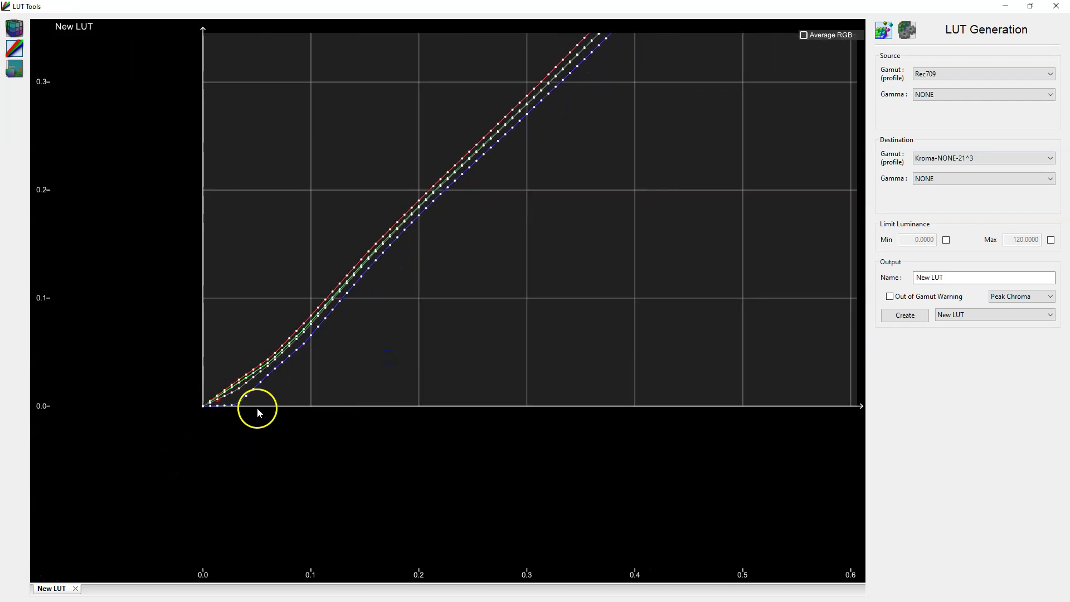
scroll(385, 384, "down", 5)
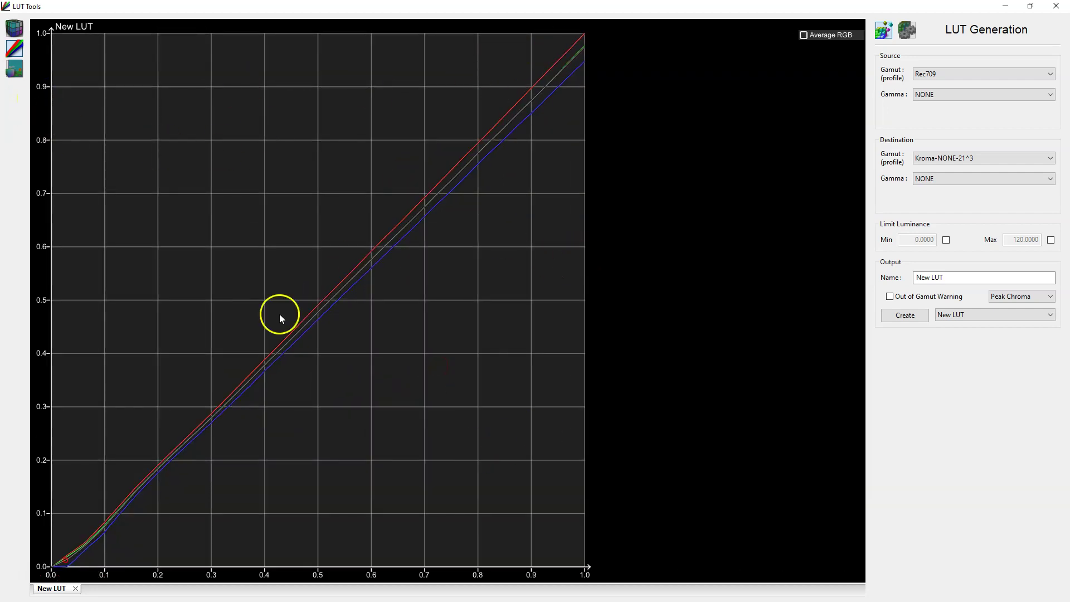
Show the LUT preview image and toggle Apply LUT repeatedly to compare it with and without New LUT.
left_click(15, 68)
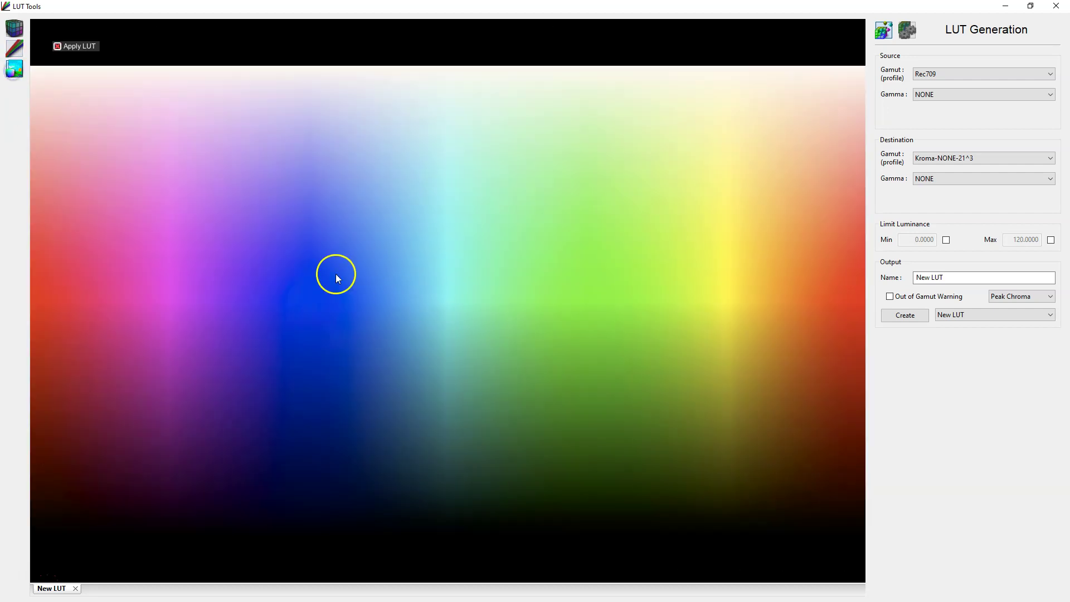
left_click(57, 47)
left_click(57, 47)
left_click(58, 47)
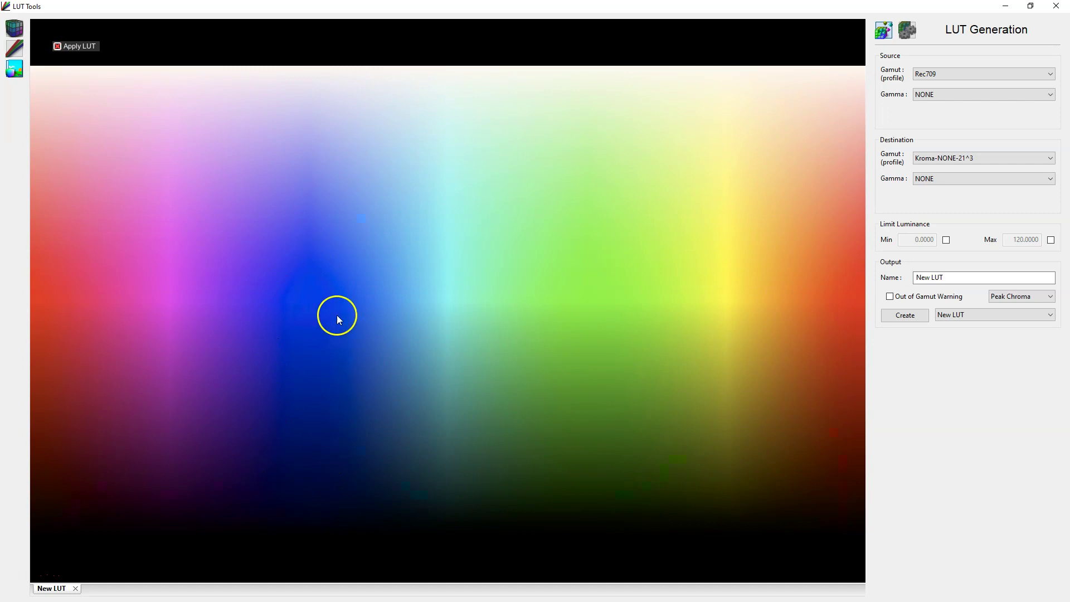
left_click(58, 47)
left_click(58, 47)
left_click(58, 44)
Import the film emulation LUT file Film_Emulatiopn_2.4G.3dl through LUT Management.
left_click(907, 30)
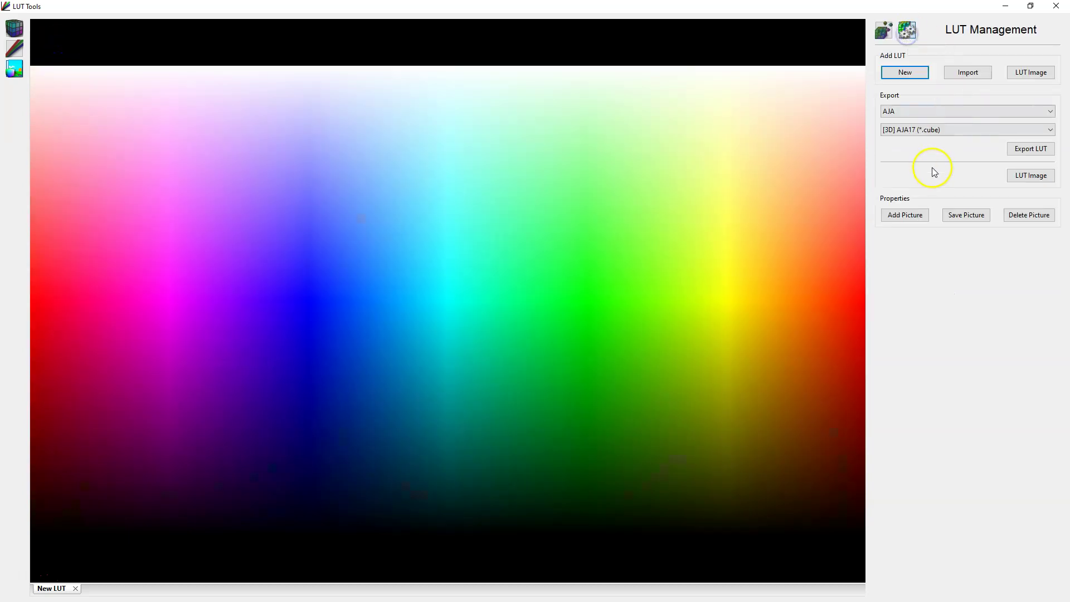
left_click(966, 75)
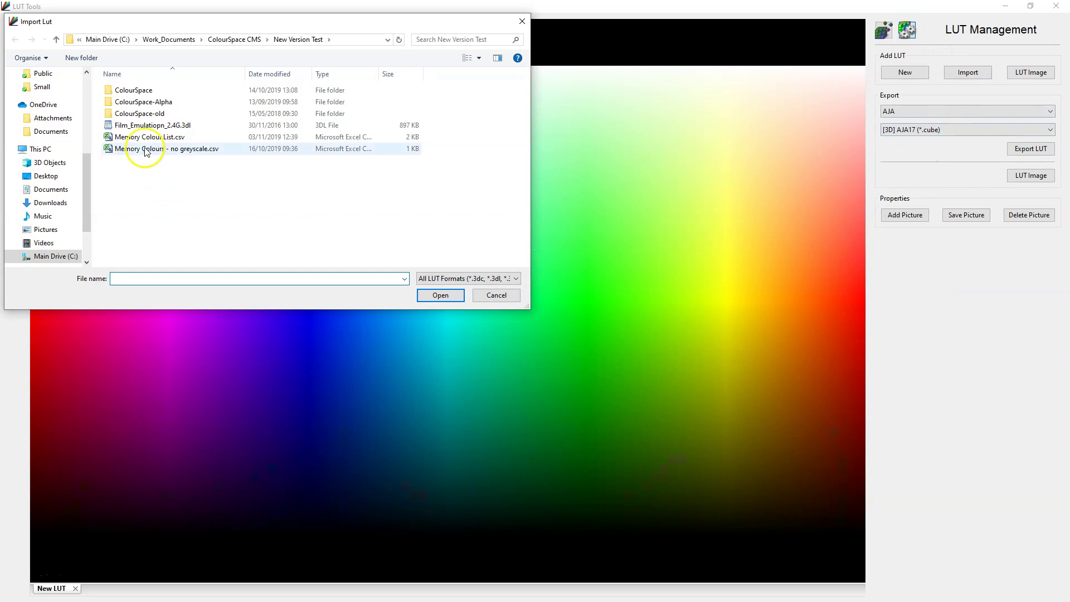
left_click(144, 124)
left_click(441, 295)
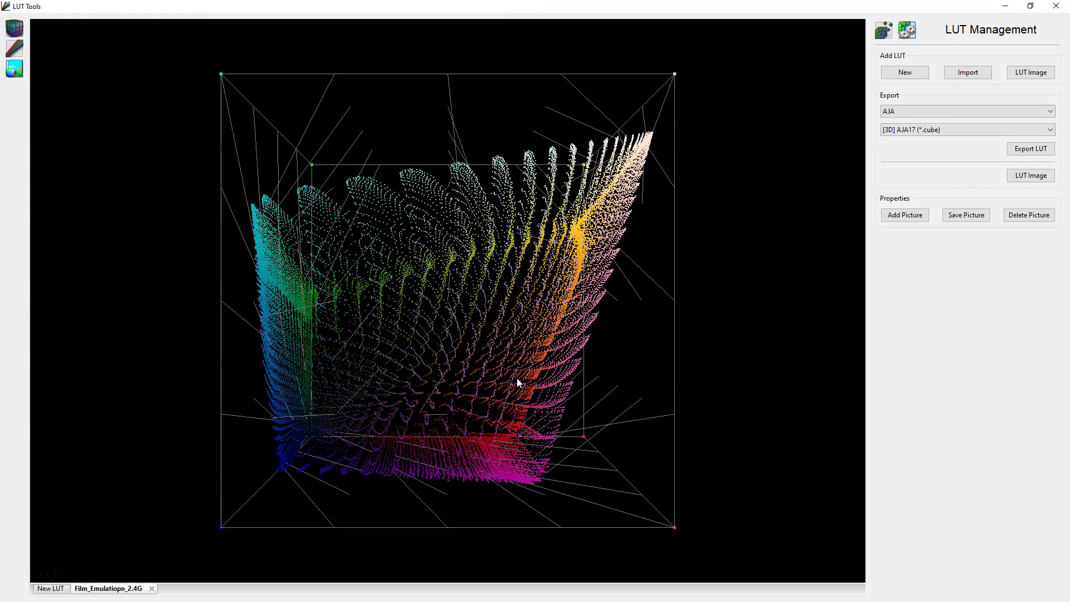
Examine the imported film emulation LUT's RGB curves and compare the preview image with and without it applied.
left_click_drag(412, 342, 456, 352)
left_click(15, 48)
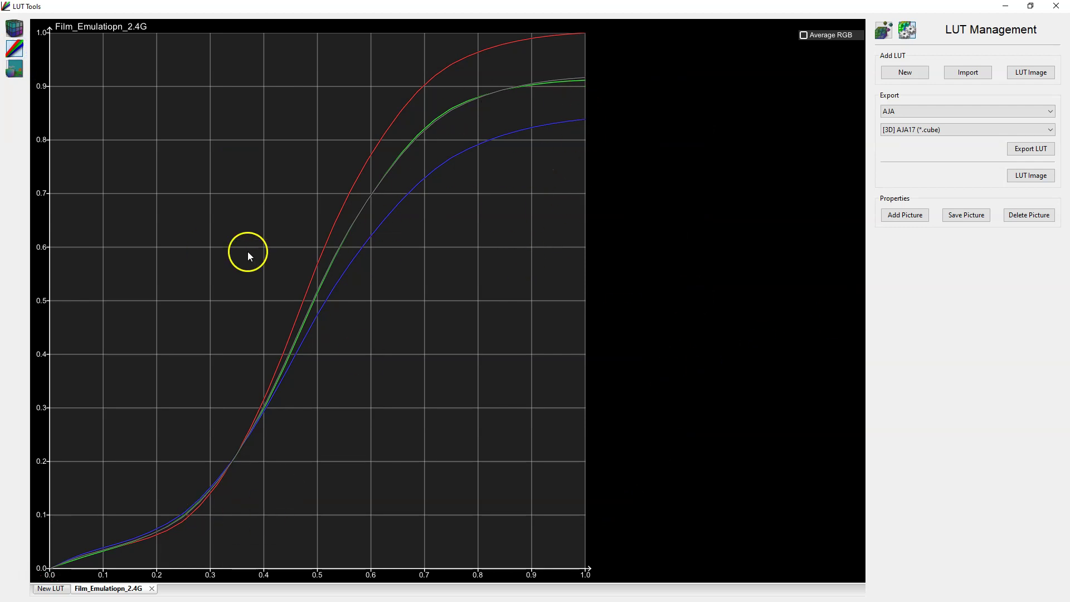
left_click(15, 67)
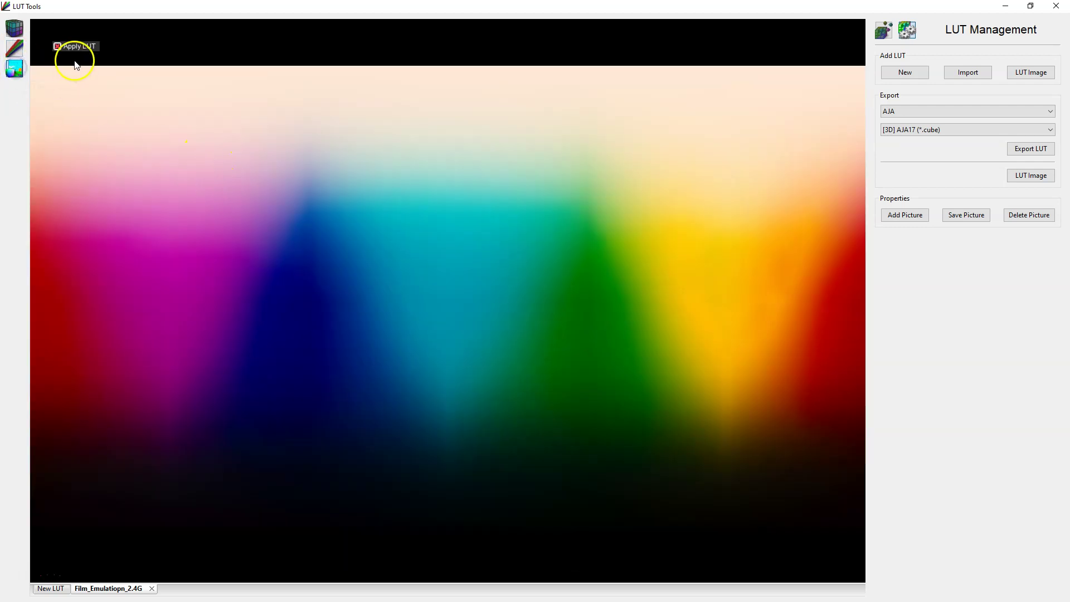
left_click(57, 46)
left_click(57, 46)
left_click(57, 45)
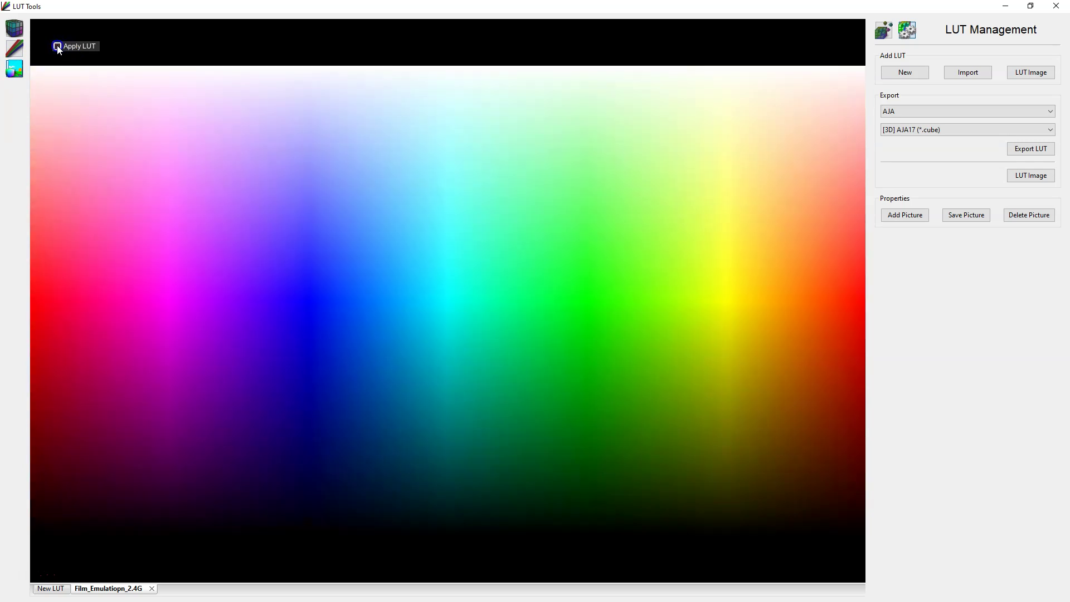
left_click(56, 46)
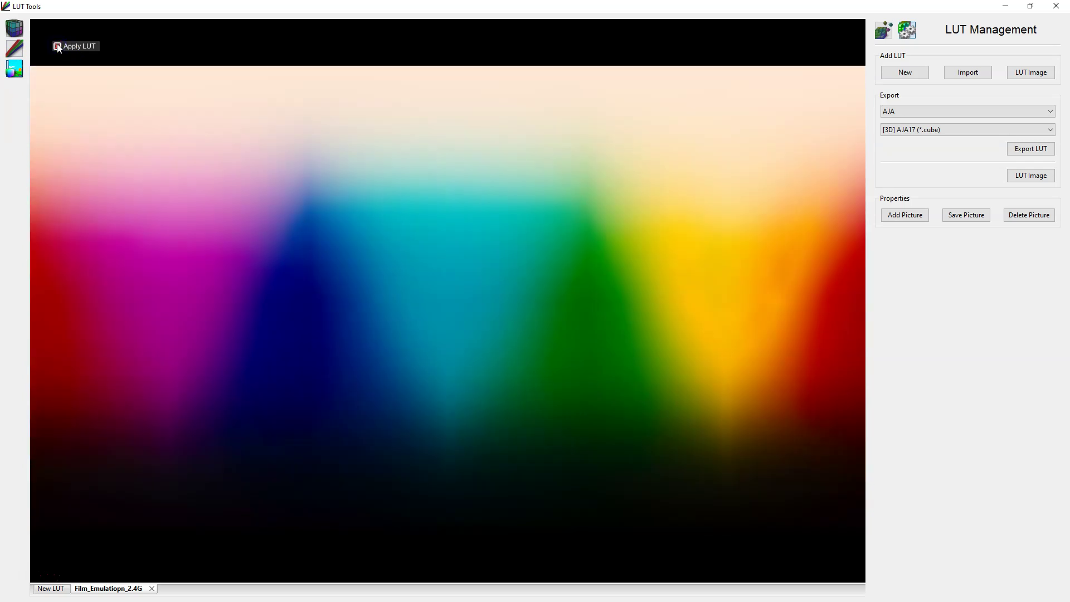
View the imported LUT's 3D cube from another angle and restore the LUT window to its smaller size.
left_click(18, 30)
left_click_drag(725, 236, 804, 58)
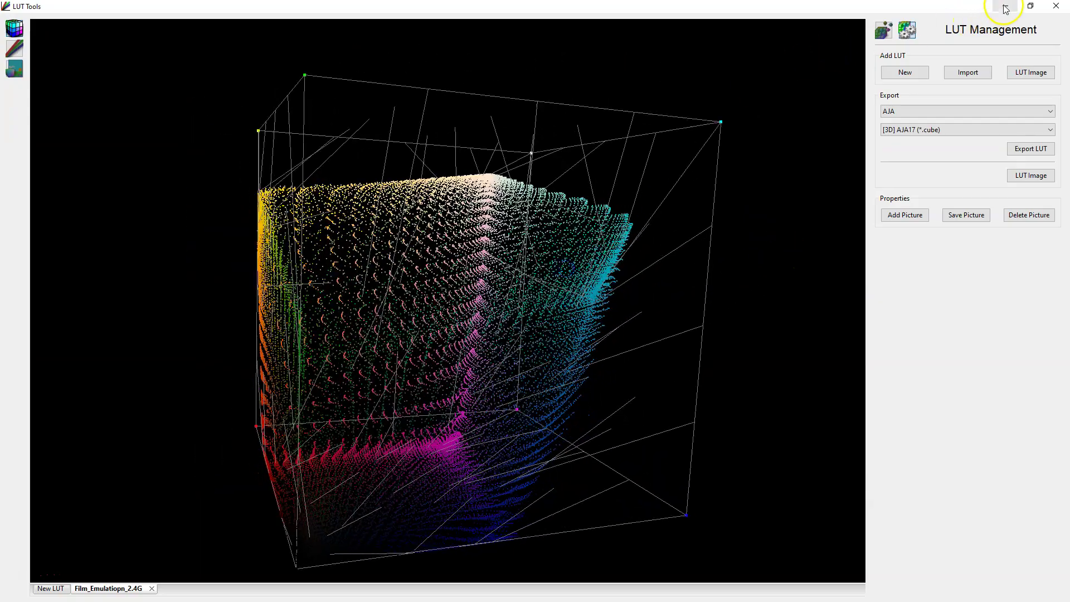
left_click(1031, 7)
left_click_drag(350, 80, 557, 150)
Open a second LUT Tools window and arrange both LUT windows so the main window stays accessible.
left_click(147, 108)
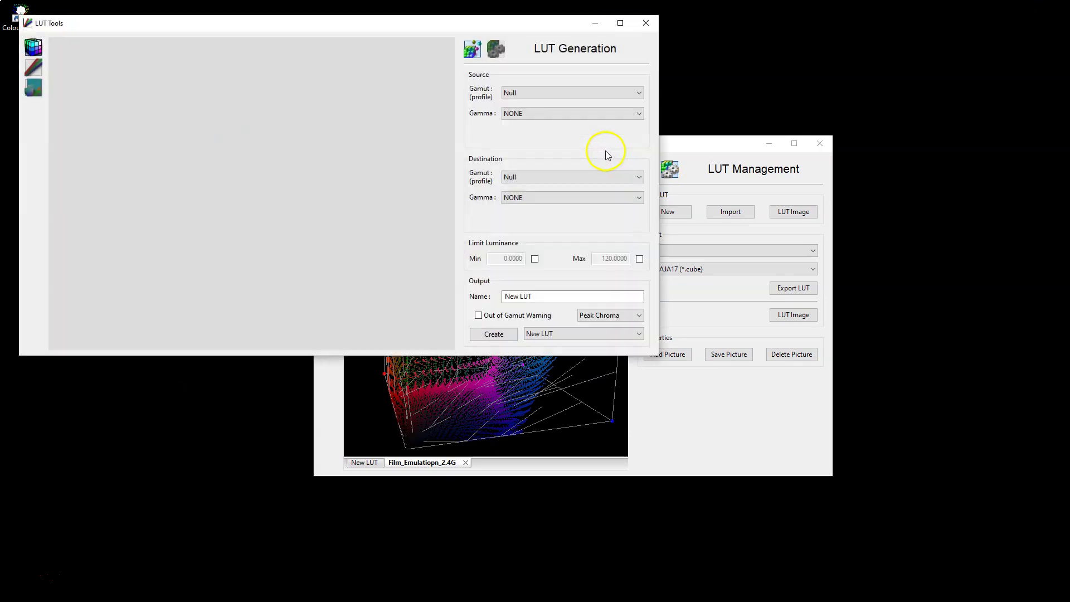
left_click_drag(334, 27, 387, 200)
left_click_drag(524, 143, 656, 60)
left_click_drag(384, 197, 405, 183)
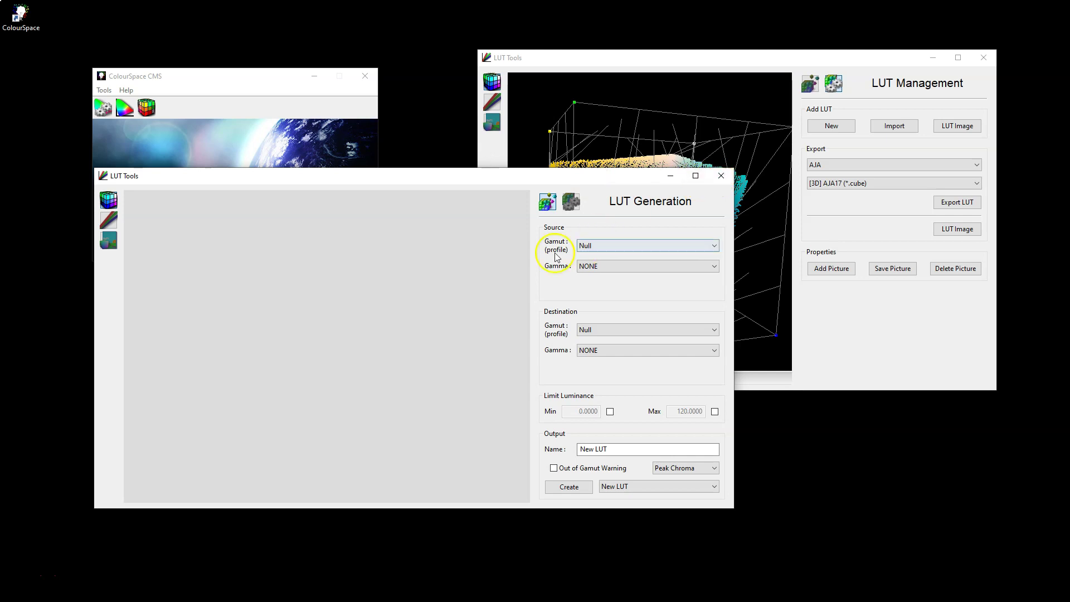
left_click_drag(175, 182, 310, 209)
Open a new display profiling window and place it alongside the two LUT Tools windows.
left_click(119, 108)
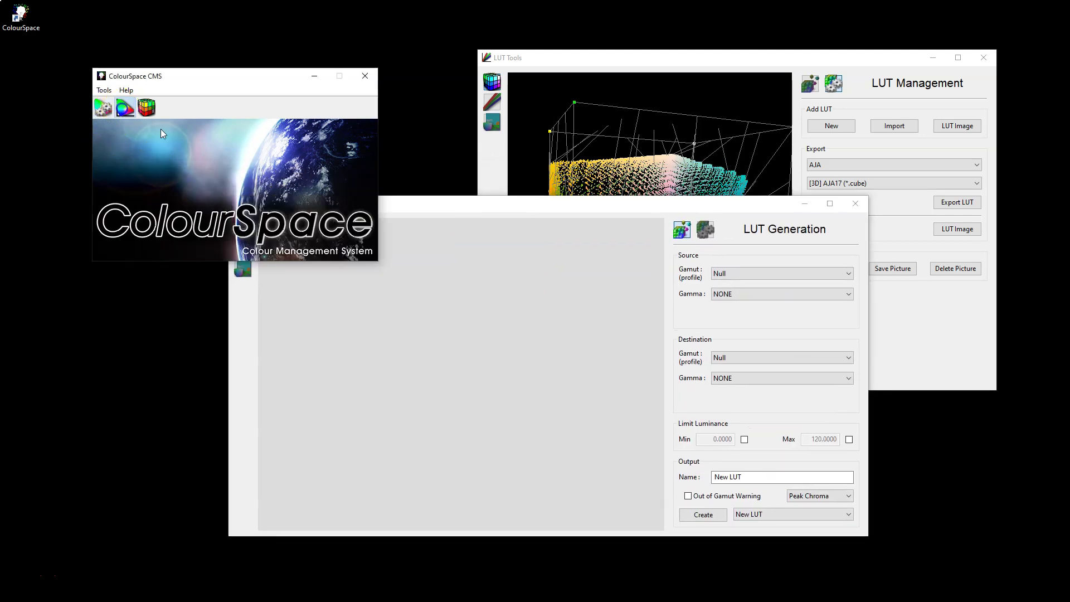
left_click_drag(238, 25, 327, 127)
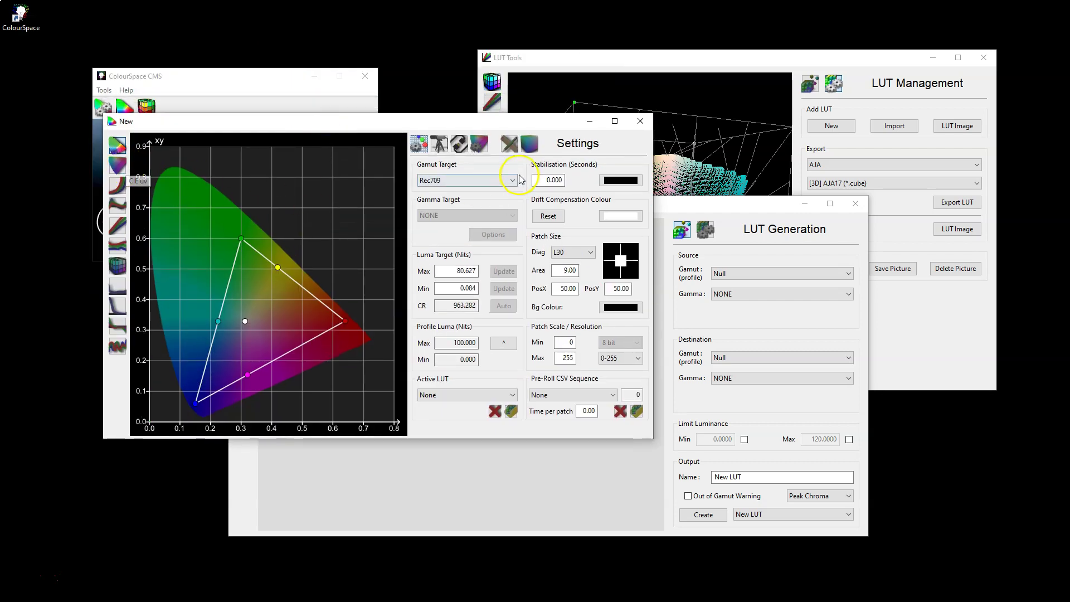
left_click_drag(459, 129, 373, 108)
Bring the open LUT windows forward in turn and reposition the main and profiling windows.
left_click(622, 207)
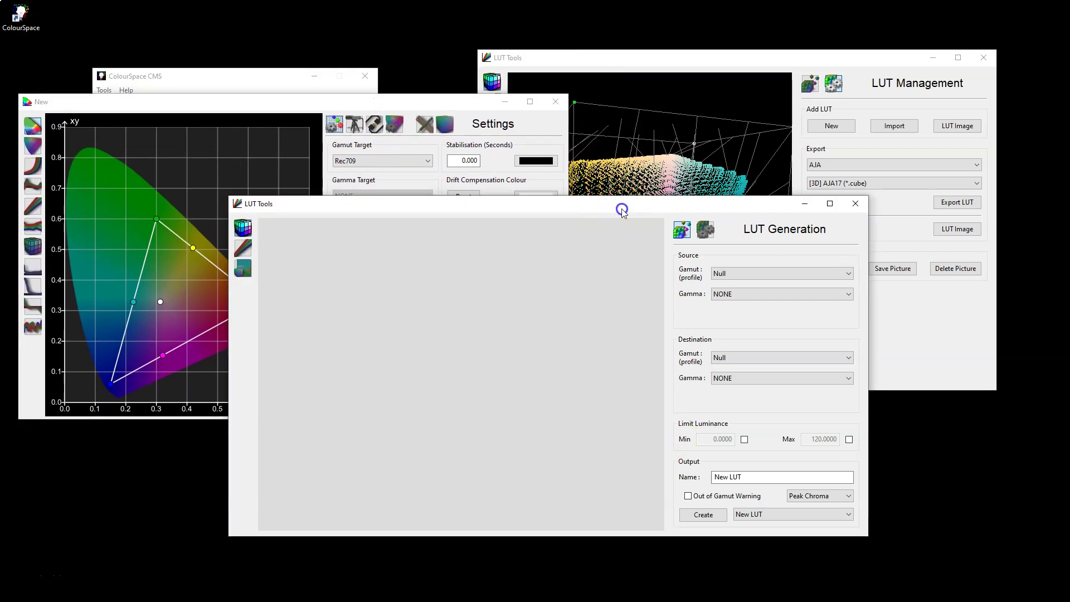
left_click(615, 63)
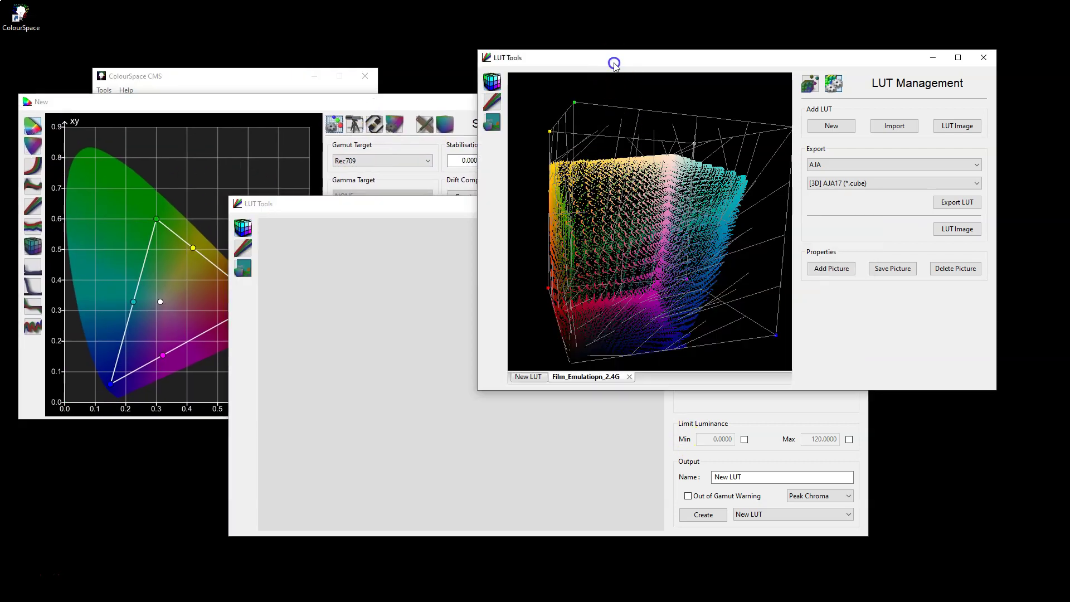
left_click(301, 112)
left_click_drag(211, 81, 213, 78)
left_click_drag(258, 106, 282, 151)
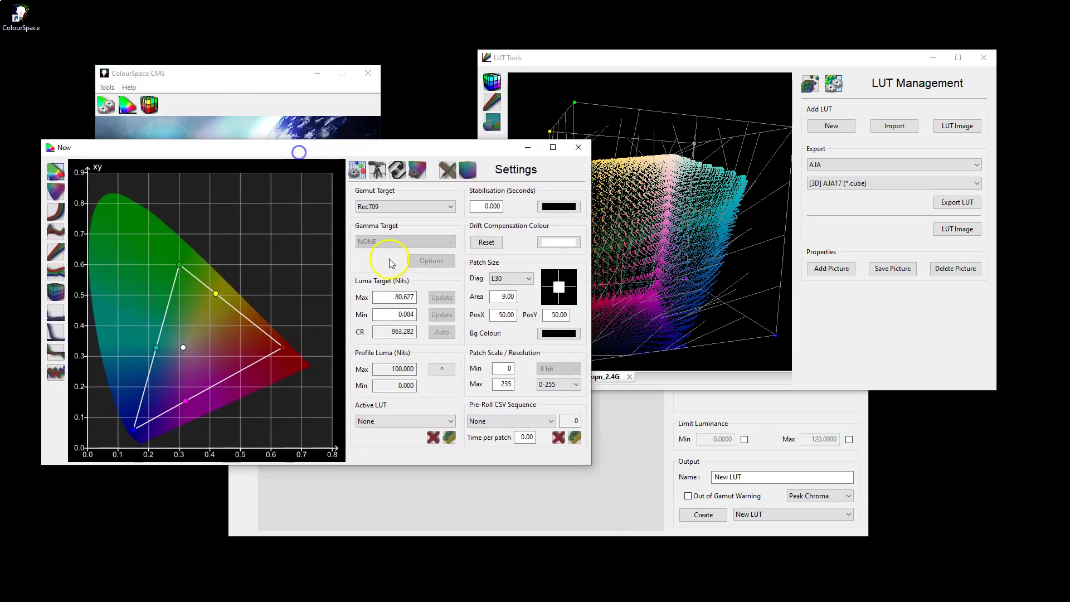